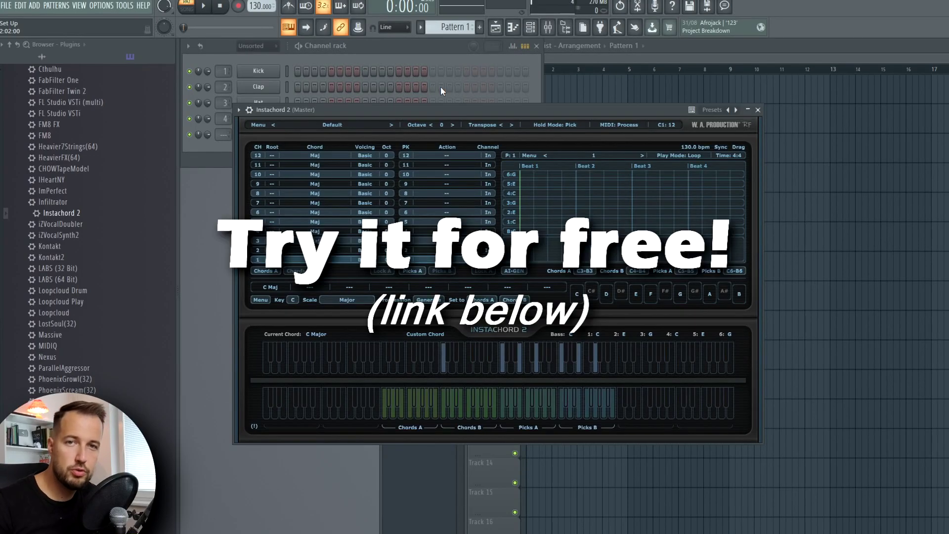
- Add Nexus to the channel rack below Instachord 2 and close both plugin windows
drag(460, 105, 524, 117)
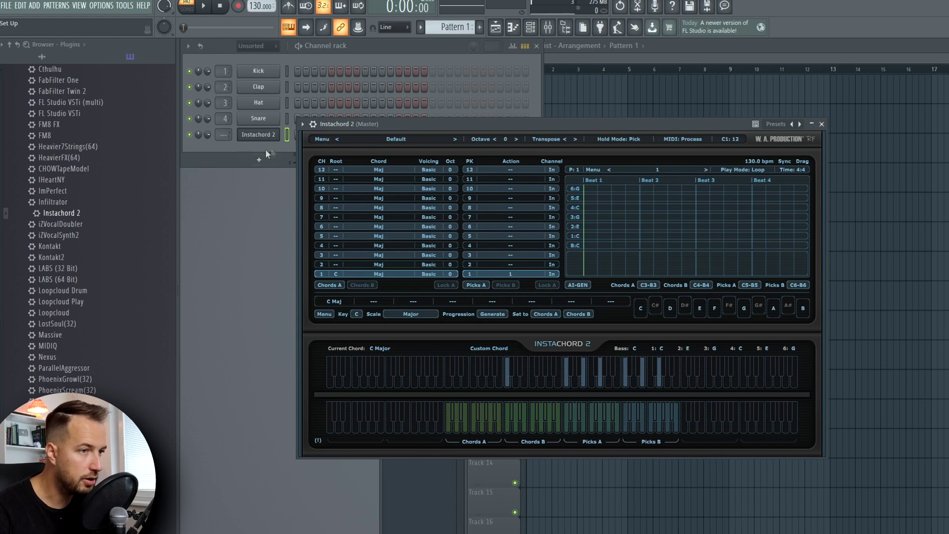
drag(52, 356, 256, 150)
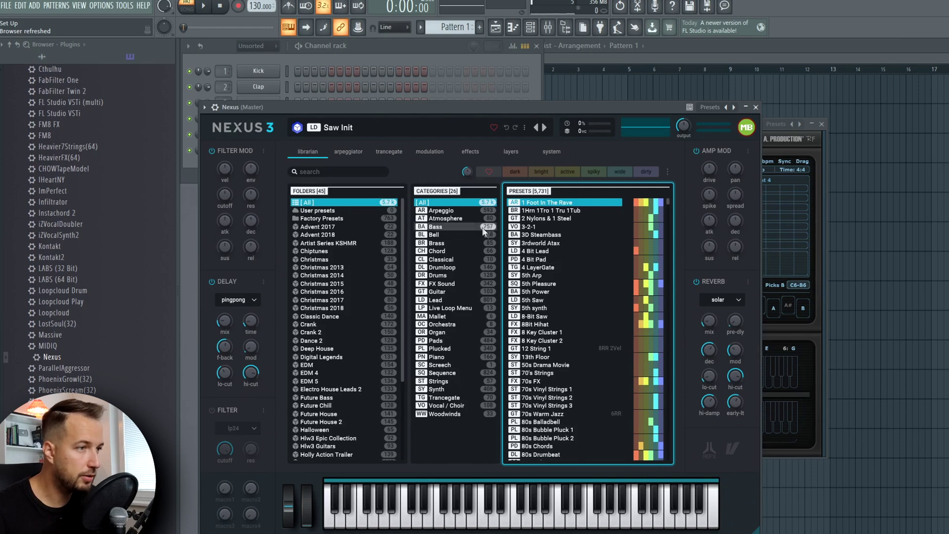
click(821, 124)
click(755, 107)
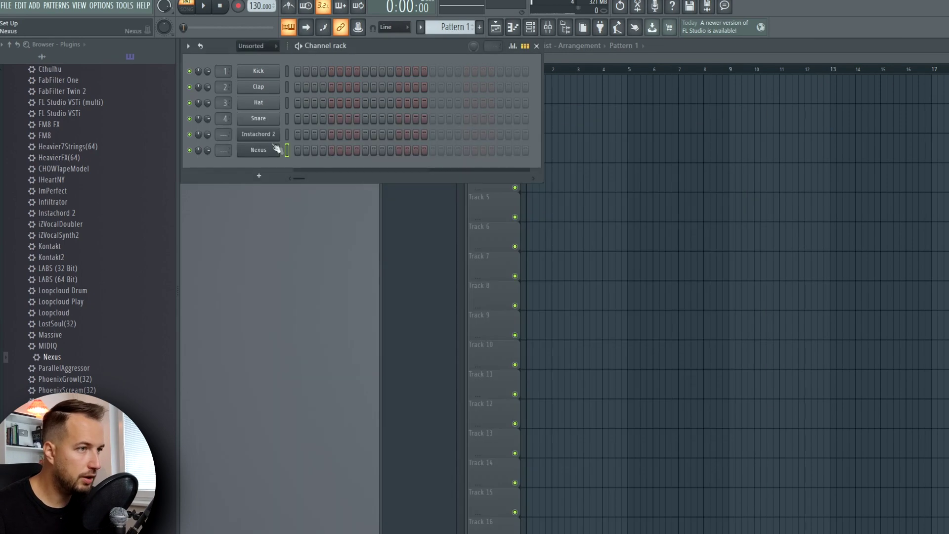
- Set the MIDI input port of the Nexus channel to 1 and close its window
click(260, 151)
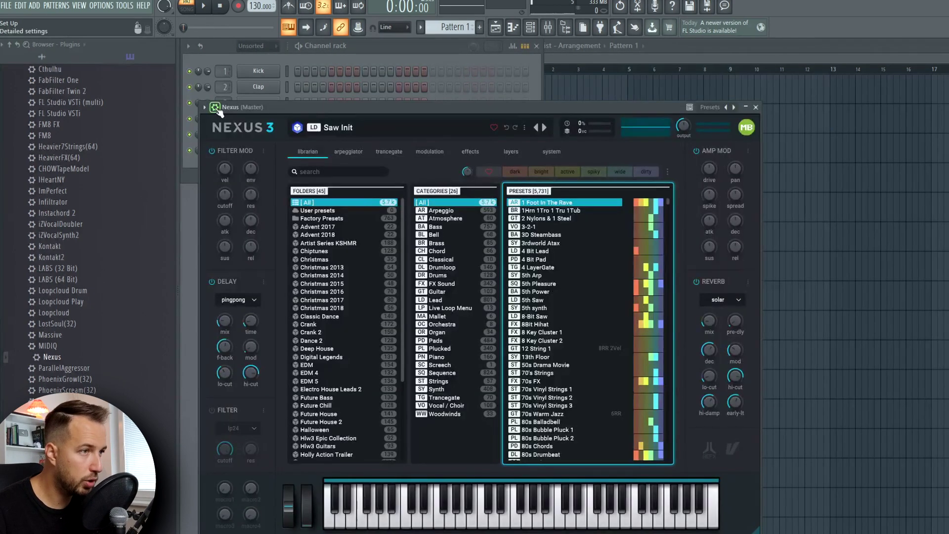
click(218, 109)
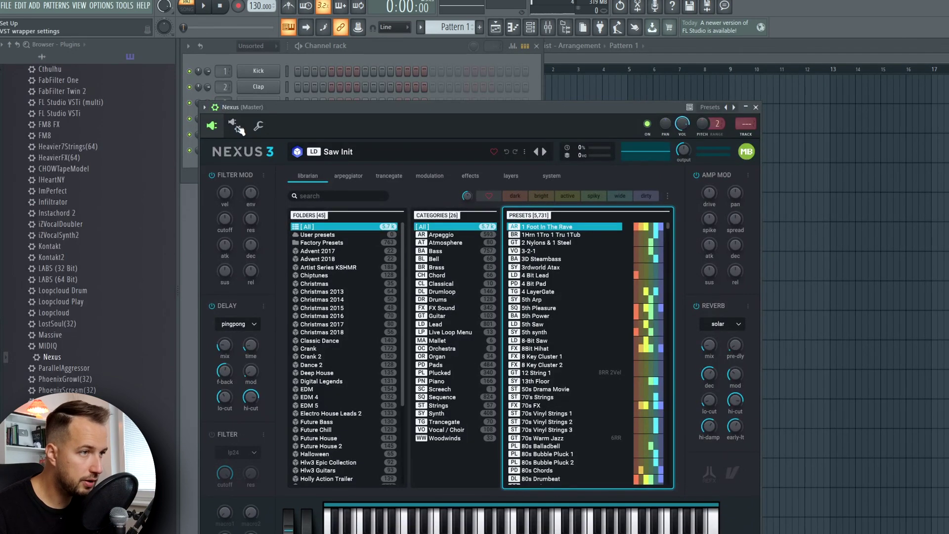
click(237, 127)
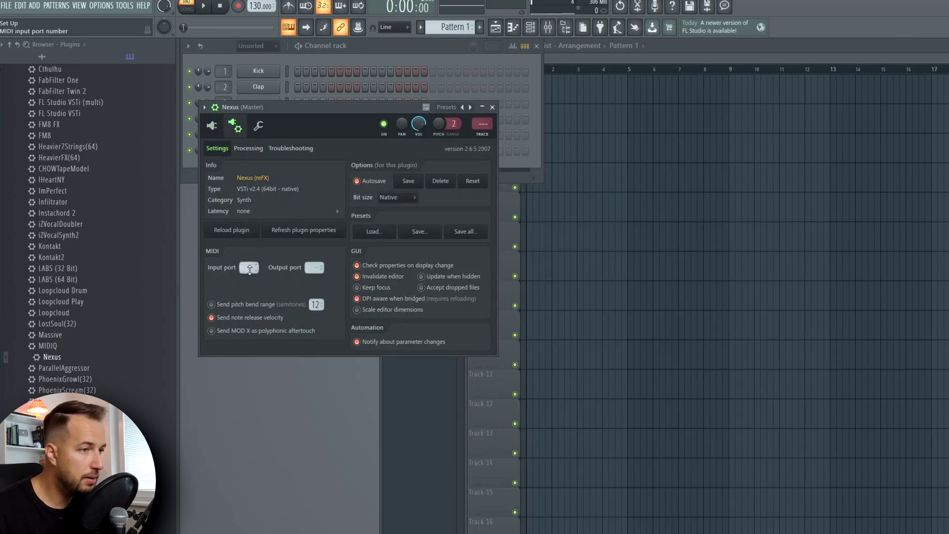
drag(249, 267, 248, 267)
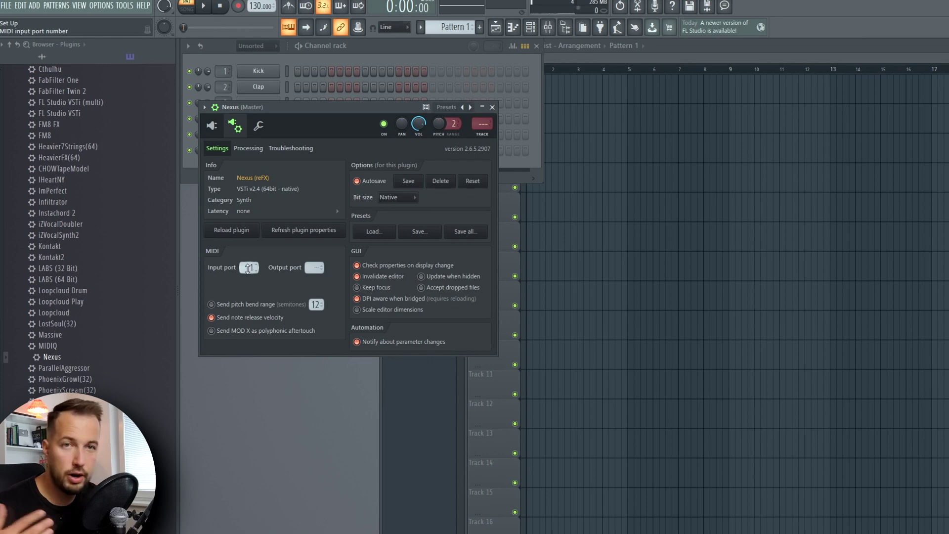
key(Escape)
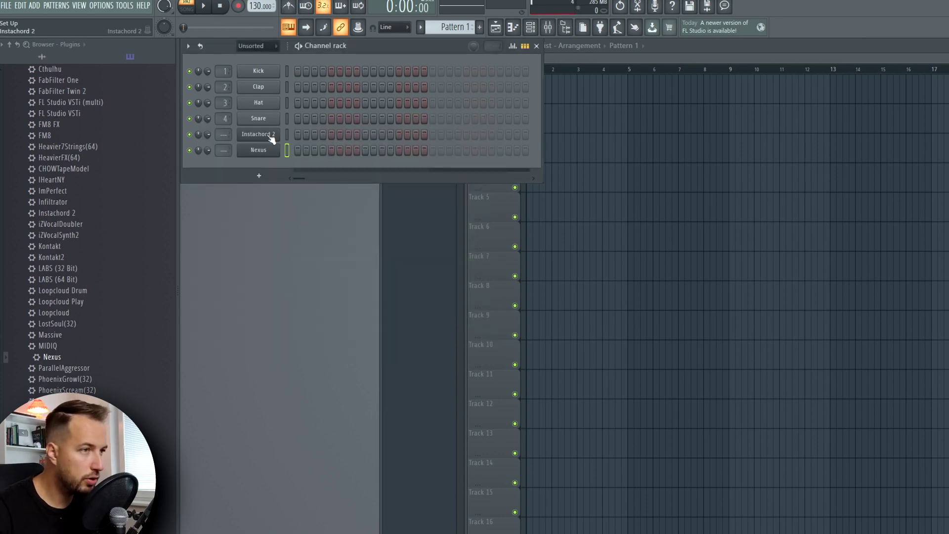
- Set the MIDI output port of the Instachord 2 channel to 1 and close its window
click(271, 136)
click(313, 124)
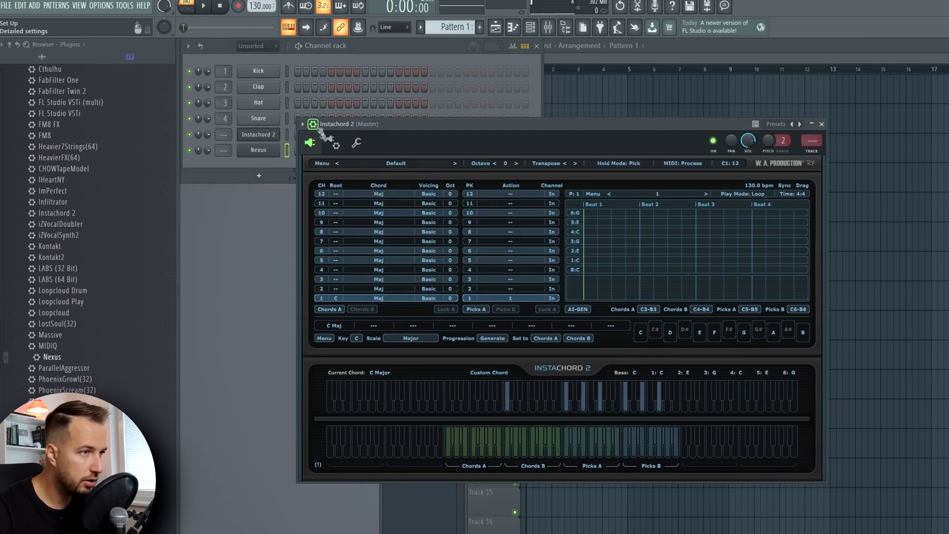
click(332, 143)
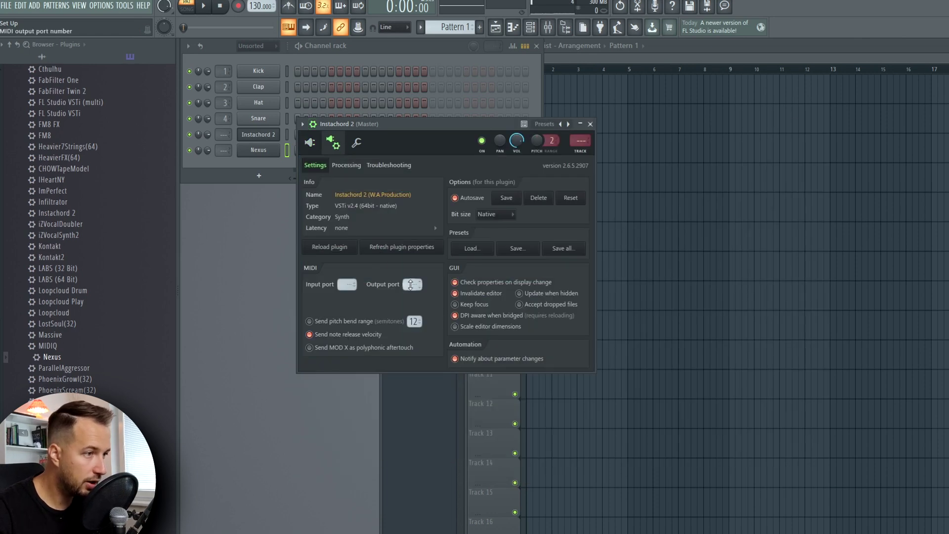
drag(413, 286, 413, 281)
key(Escape)
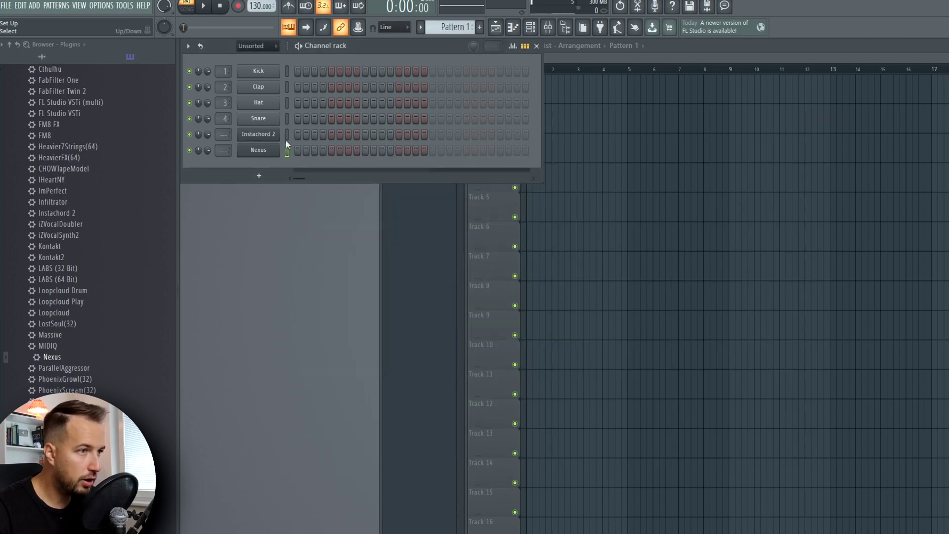
- Load the Legacy Picks pattern Hit All 6 into Instachord 2's first pick and trigger it on the lowest Picks A key
click(258, 134)
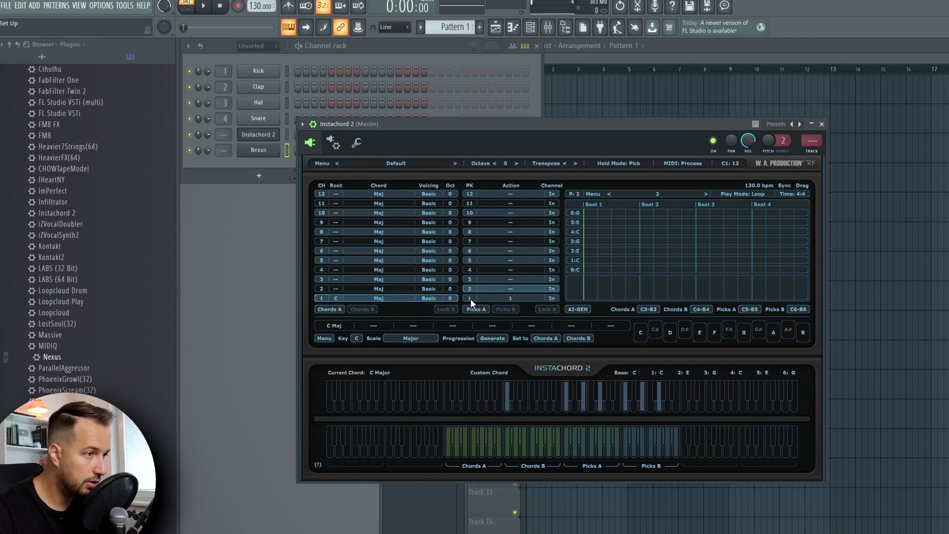
click(660, 194)
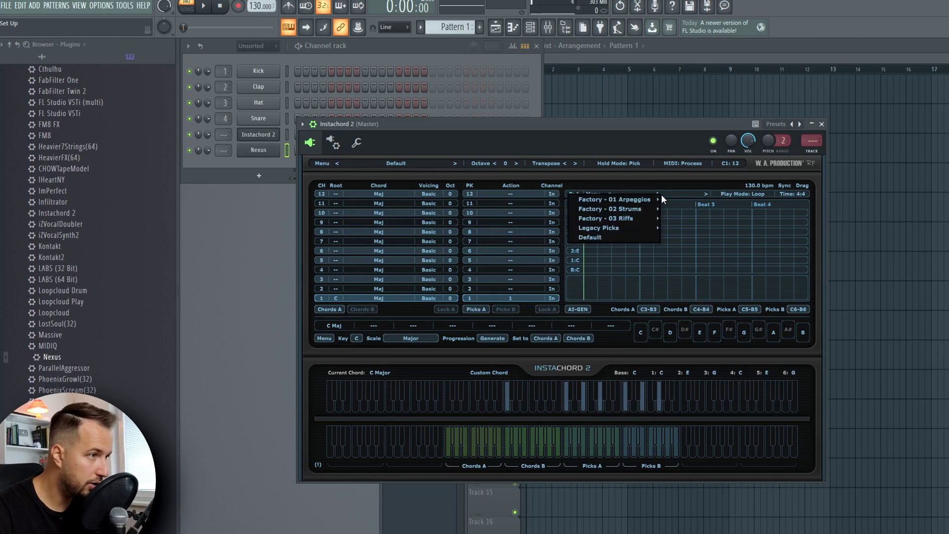
mouse_move(624, 227)
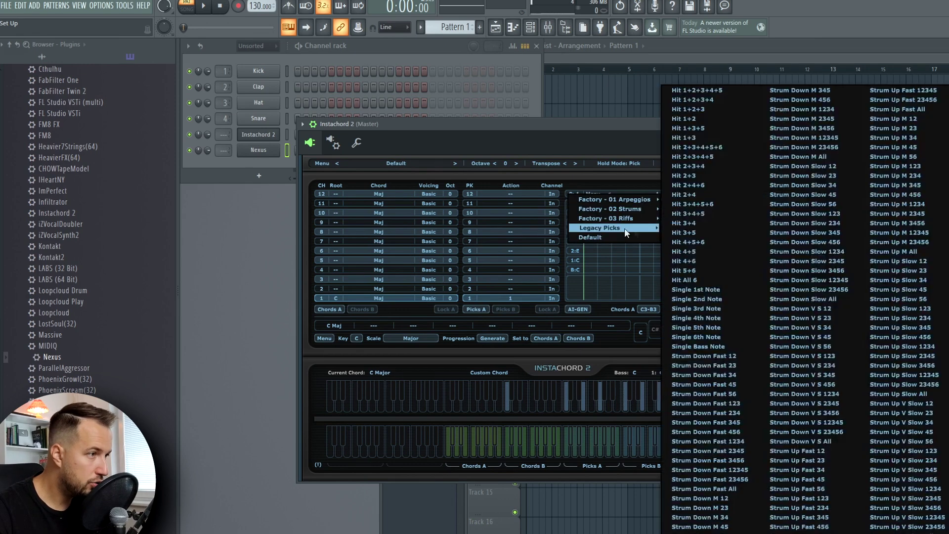
click(702, 280)
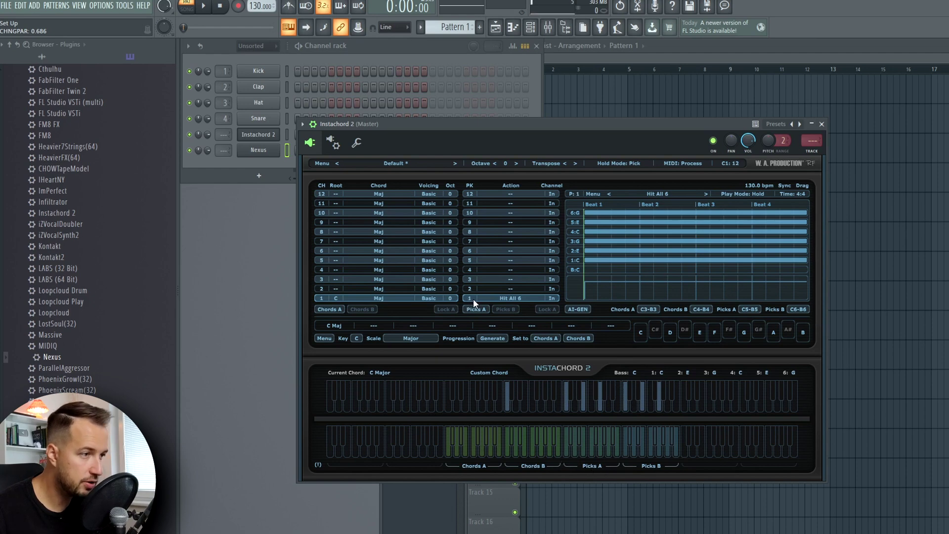
click(568, 453)
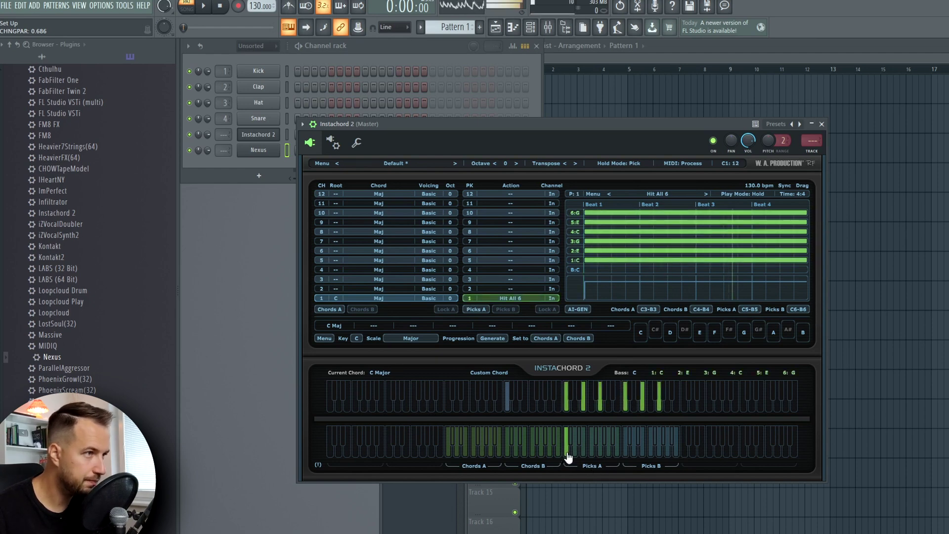
- Load the piano preset Brilliant Piano 1 in Nexus and trigger it from Instachord 2's lowest Picks A key
click(257, 149)
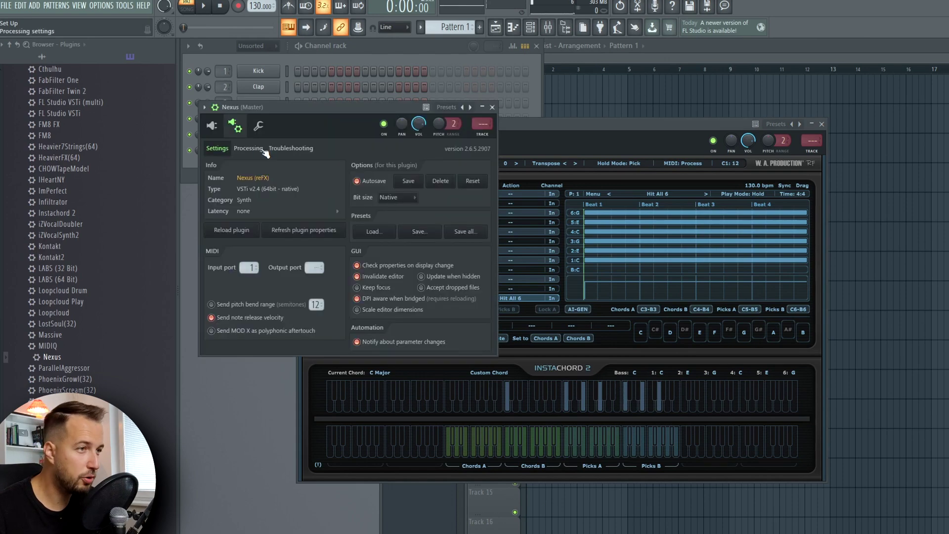
click(446, 380)
click(560, 342)
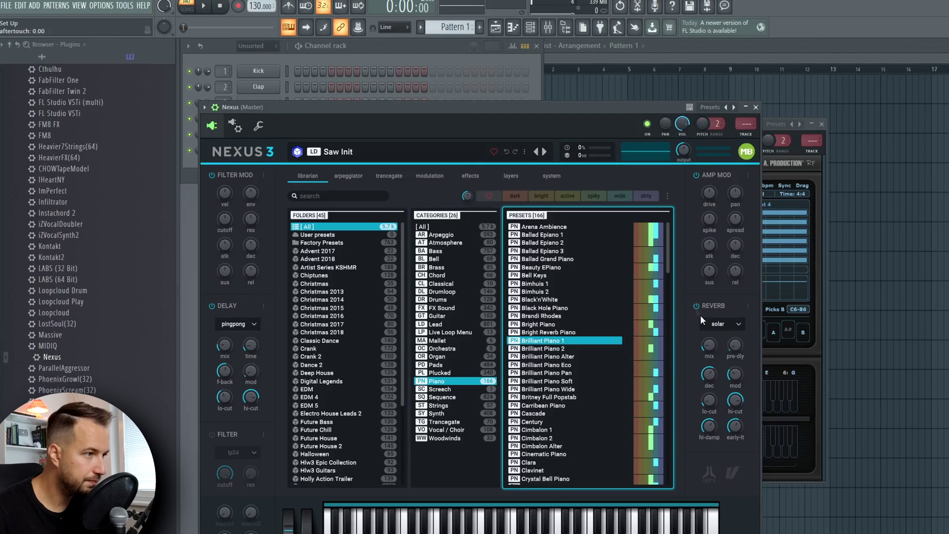
click(755, 107)
click(567, 450)
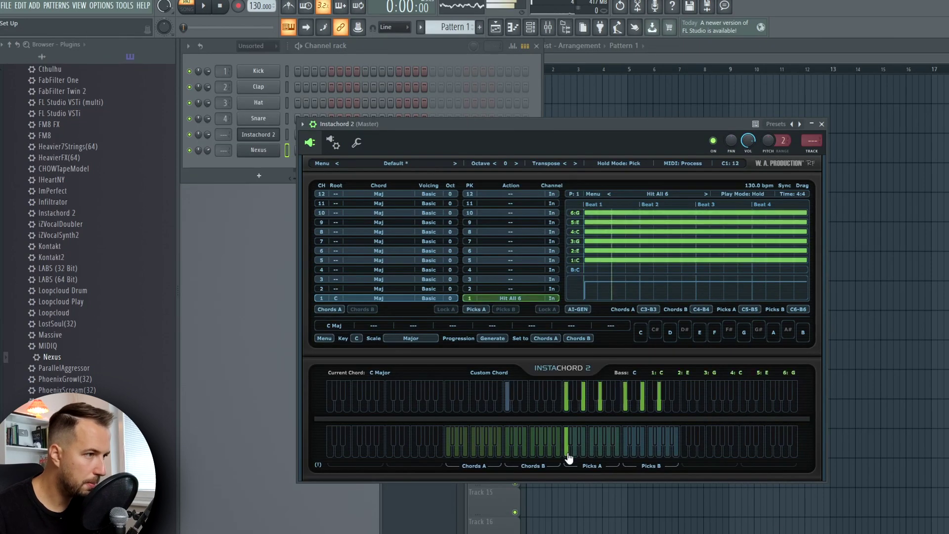
- Test the routing by playing C5 repeatedly on the Instachord 2 channel
click(288, 150)
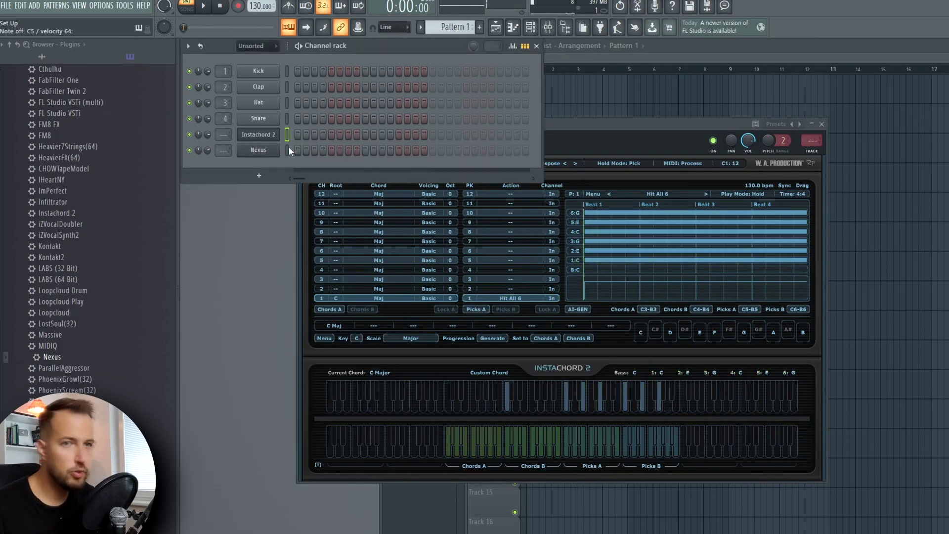
key(z)
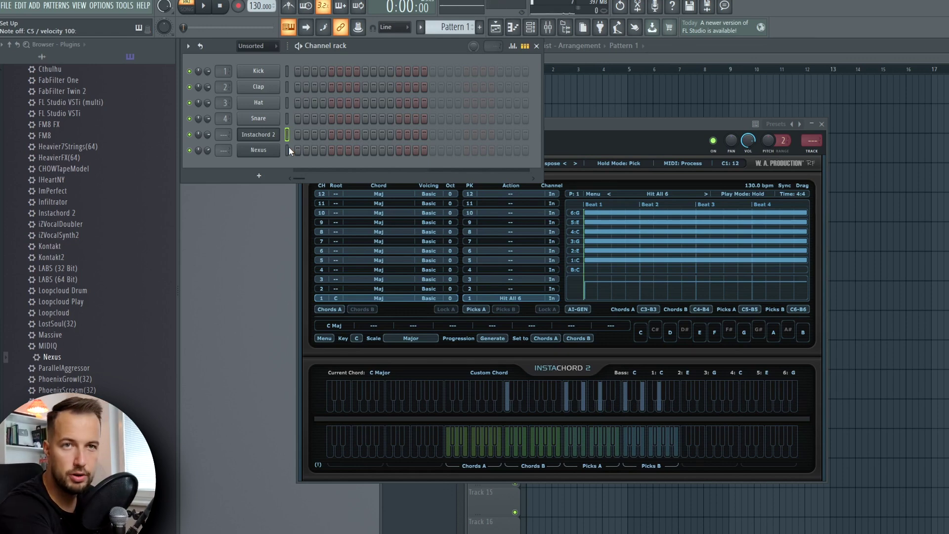
key(z)
key(z)
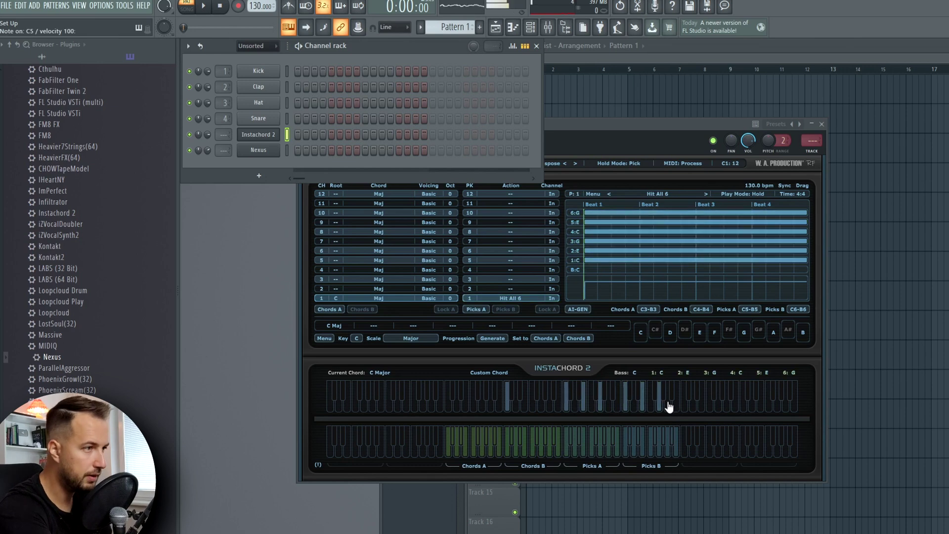
- Review the MIDI port settings of the Instachord 2 channel and close its window
click(728, 364)
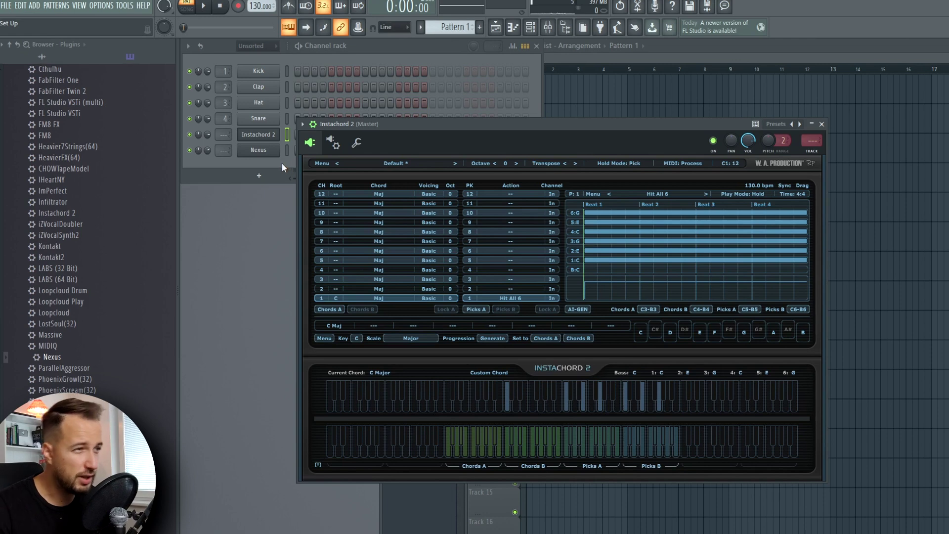
click(333, 143)
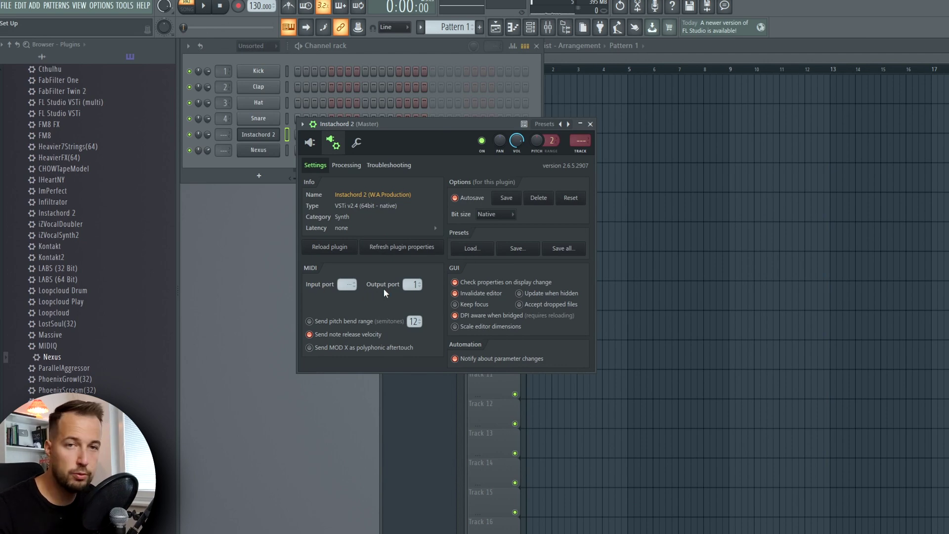
click(590, 124)
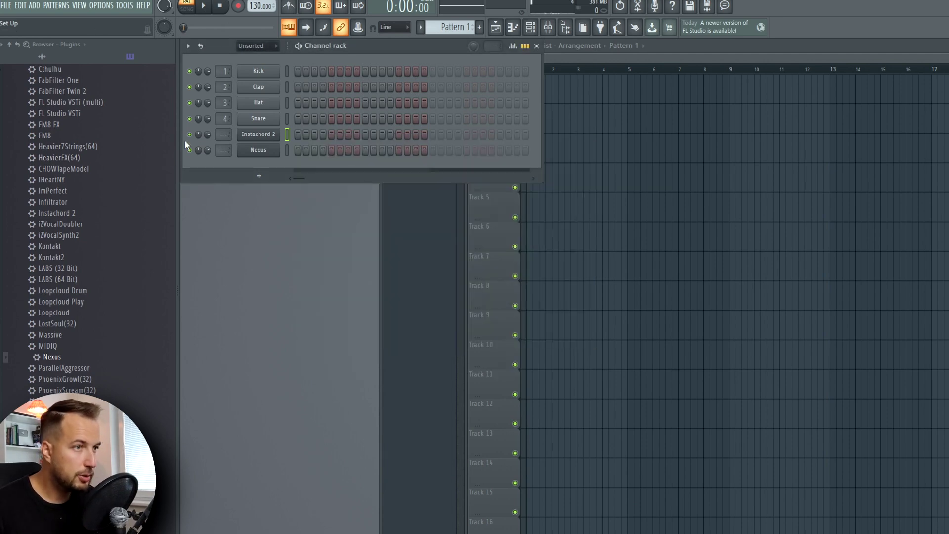
- Add a Patcher channel and place the FLEX generator in its map
scroll(109, 383, down, 1)
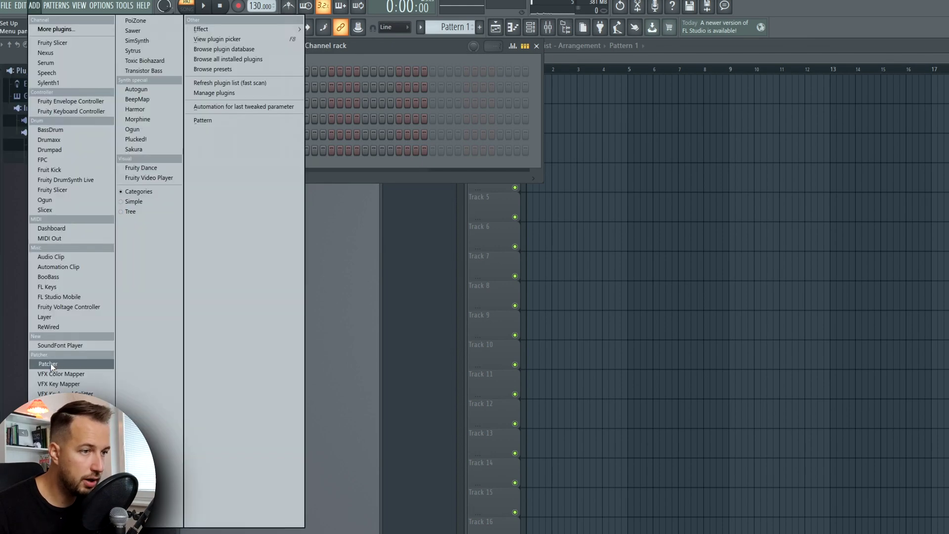
click(81, 363)
scroll(74, 159, down, 6)
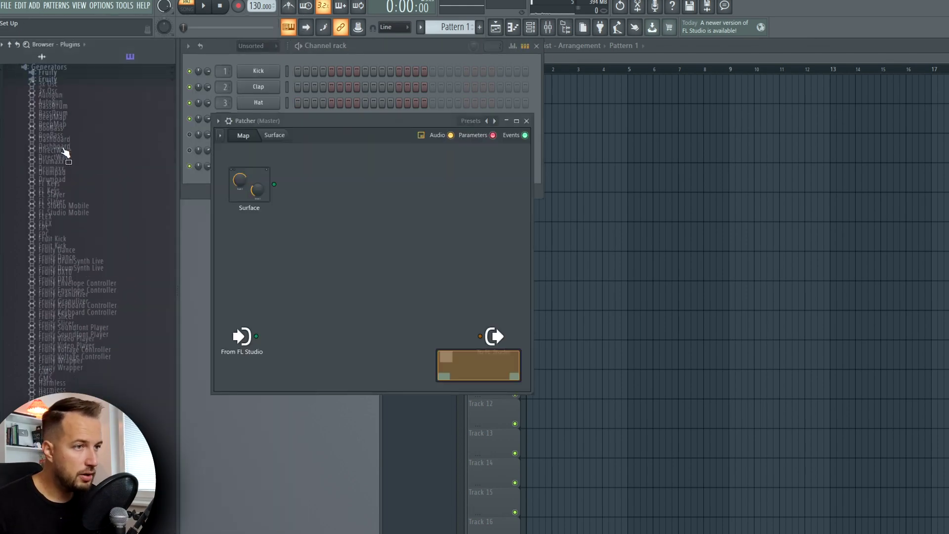
scroll(89, 335, up, 3)
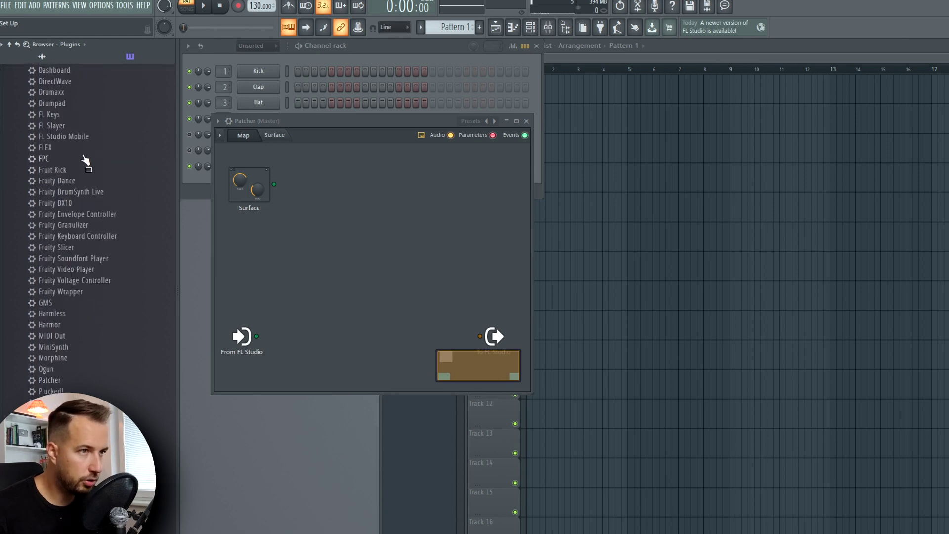
drag(78, 146, 410, 247)
- Place Instachord 2 from the installed VST generators in the Patcher map, in front of FLEX
scroll(85, 175, up, 4)
click(48, 135)
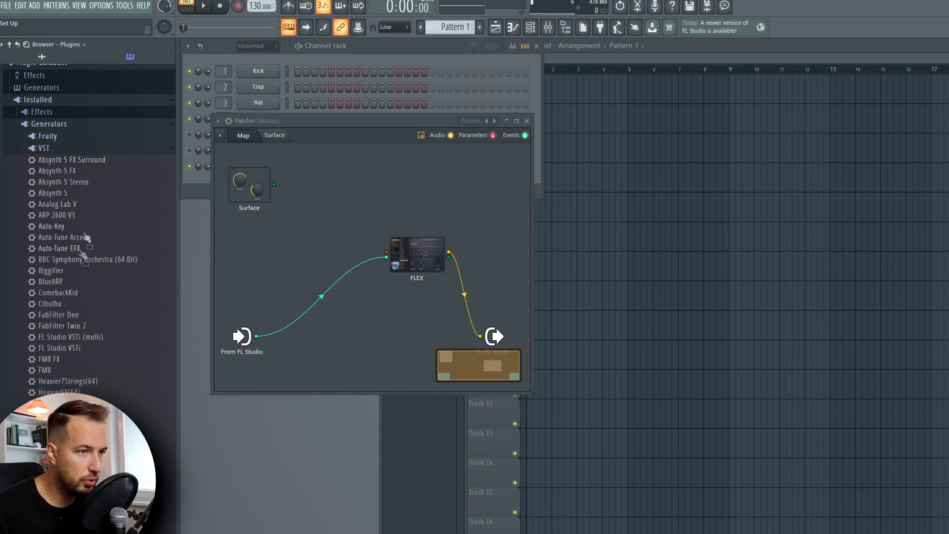
scroll(77, 346, down, 8)
drag(54, 182, 295, 245)
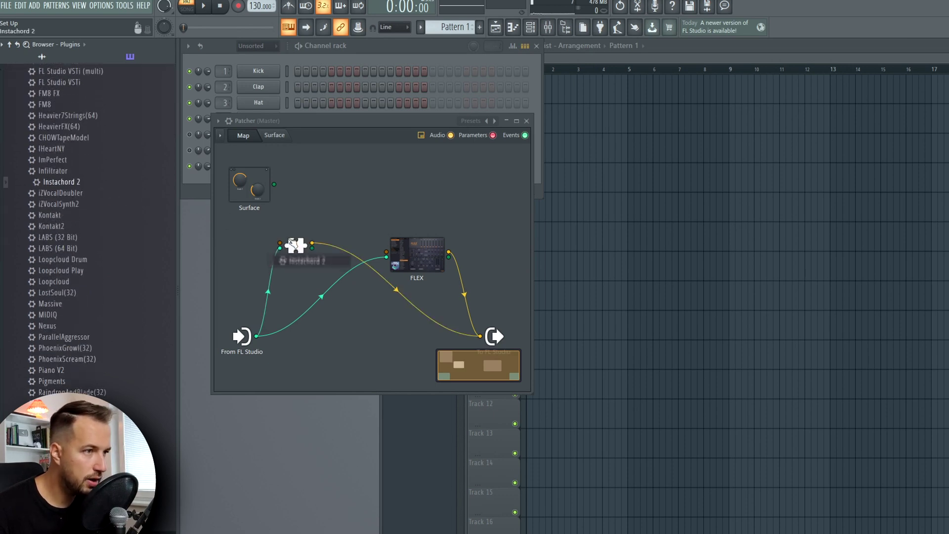
- Remove FLEX's direct event input and Instachord 2's audio output, and route Instachord 2's event output into FLEX
right_click(385, 257)
click(408, 282)
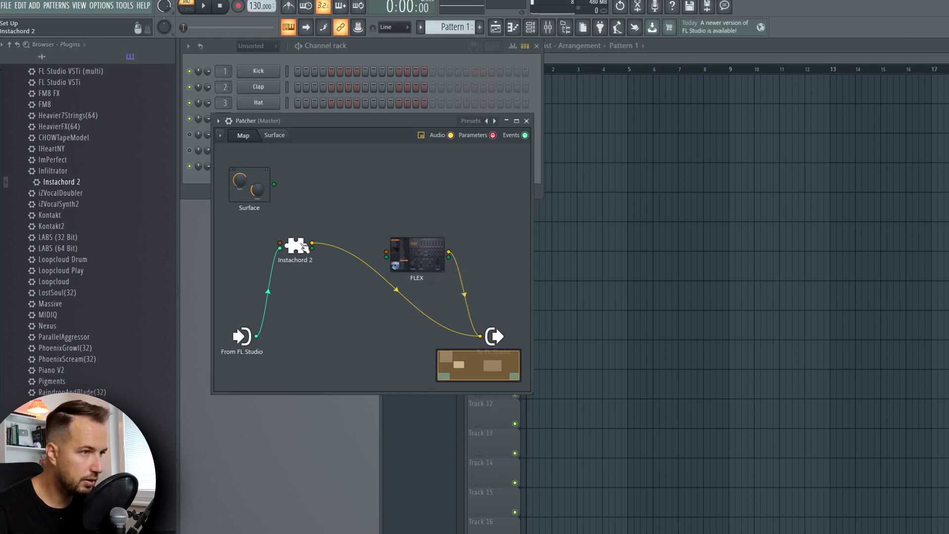
right_click(312, 243)
click(341, 270)
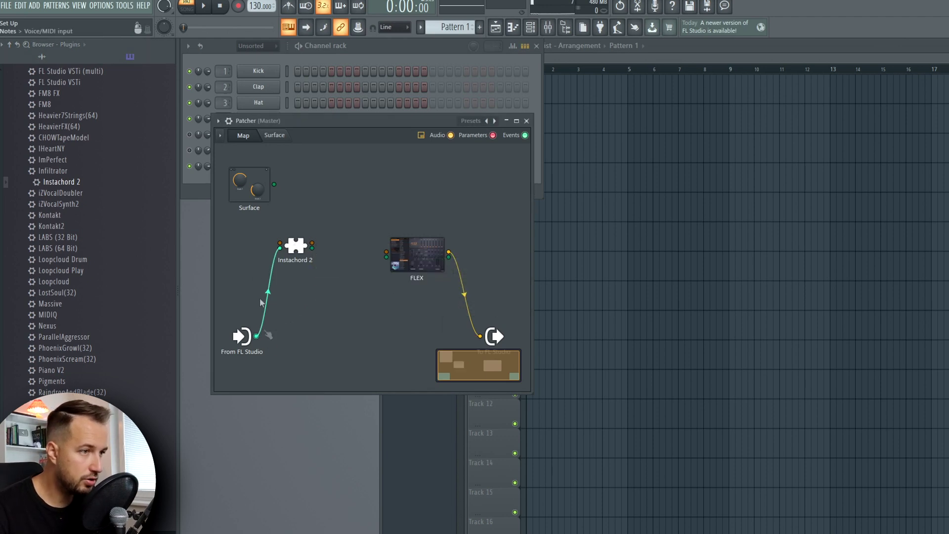
drag(312, 247, 386, 257)
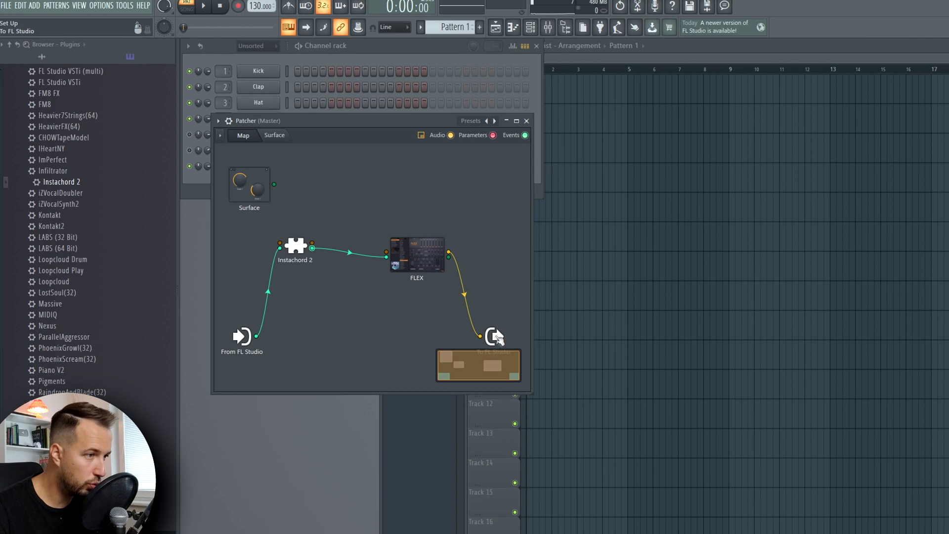
drag(494, 336, 503, 313)
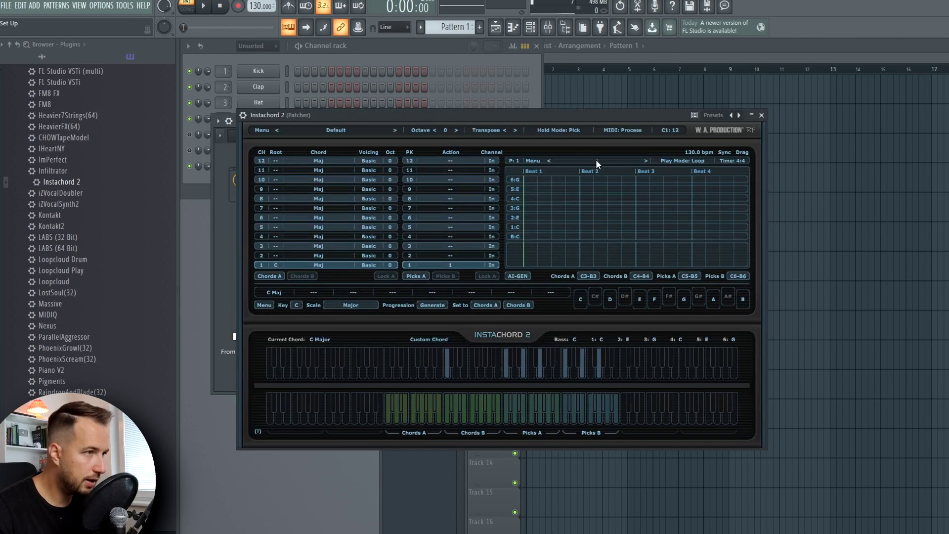
- Load the Legacy Picks pattern Hit All 6 into pick 1 of the Patcher's Instachord 2 and play its pick key
click(595, 160)
mouse_move(544, 193)
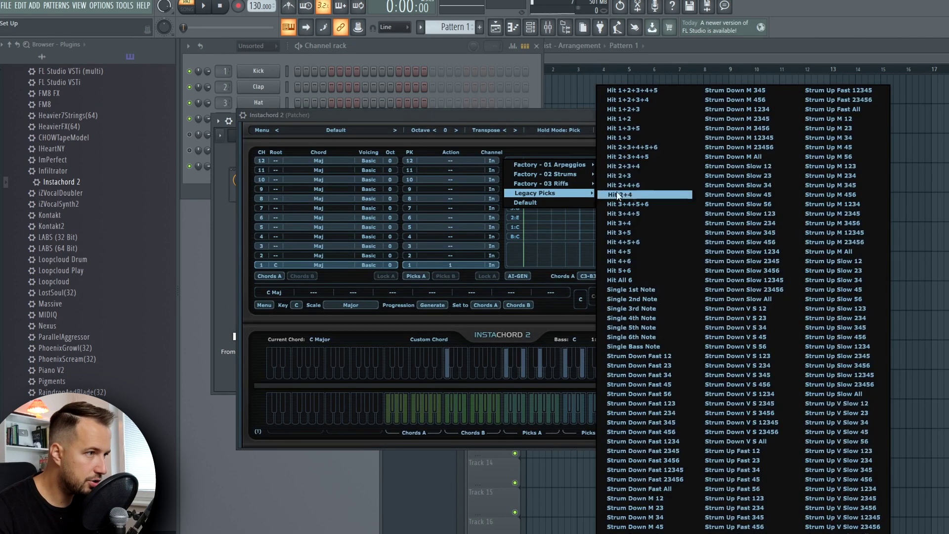
click(640, 275)
click(508, 422)
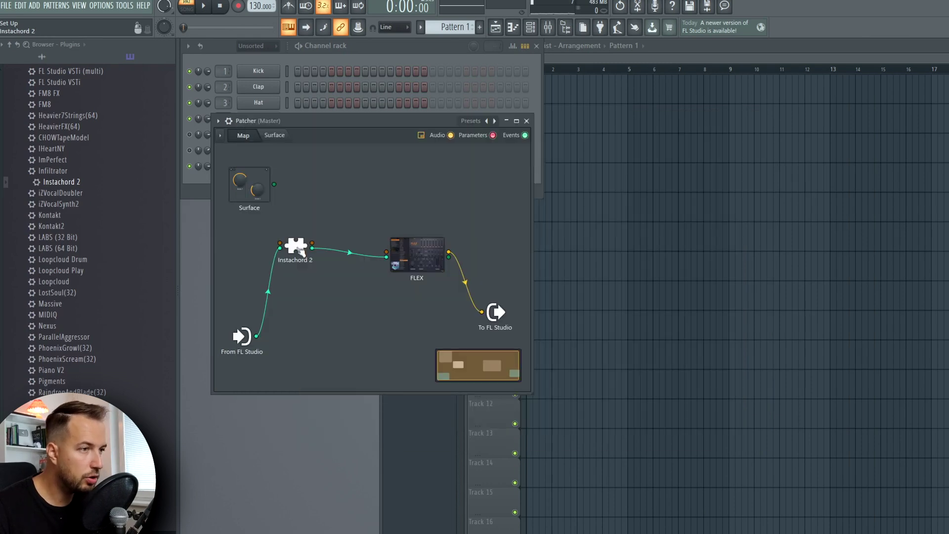
- Set the MIDI output port of the Patcher's Instachord 2 to 2, reopen its window and play the first Picks A key
double_click(297, 245)
click(246, 238)
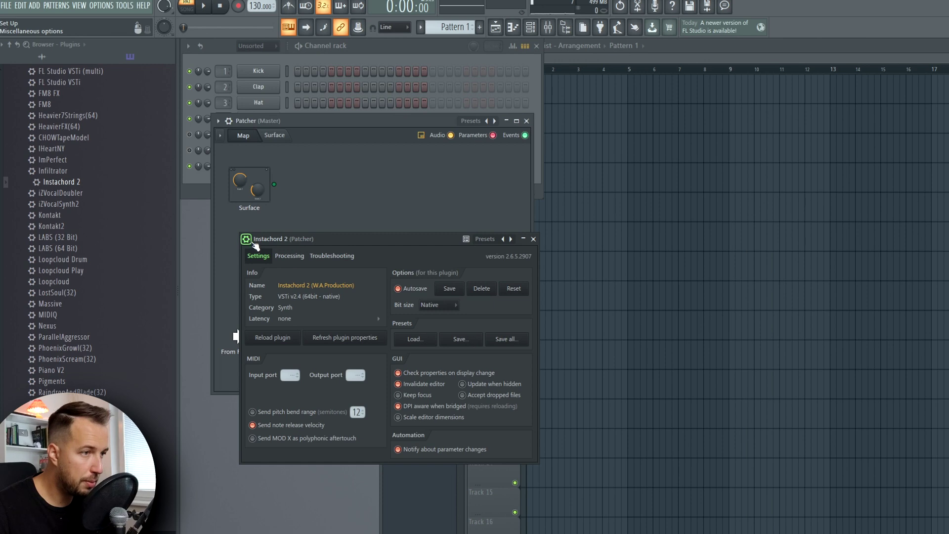
drag(355, 374, 355, 369)
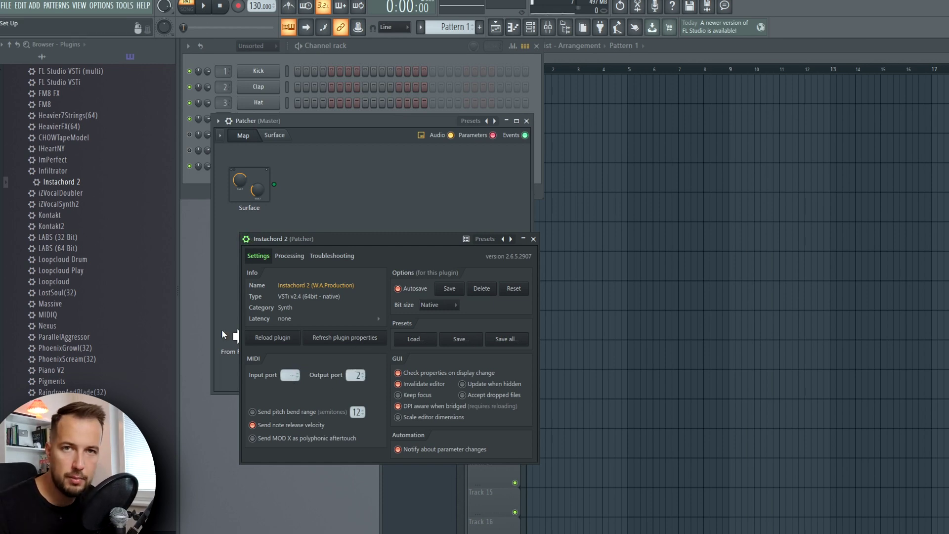
click(533, 239)
double_click(300, 247)
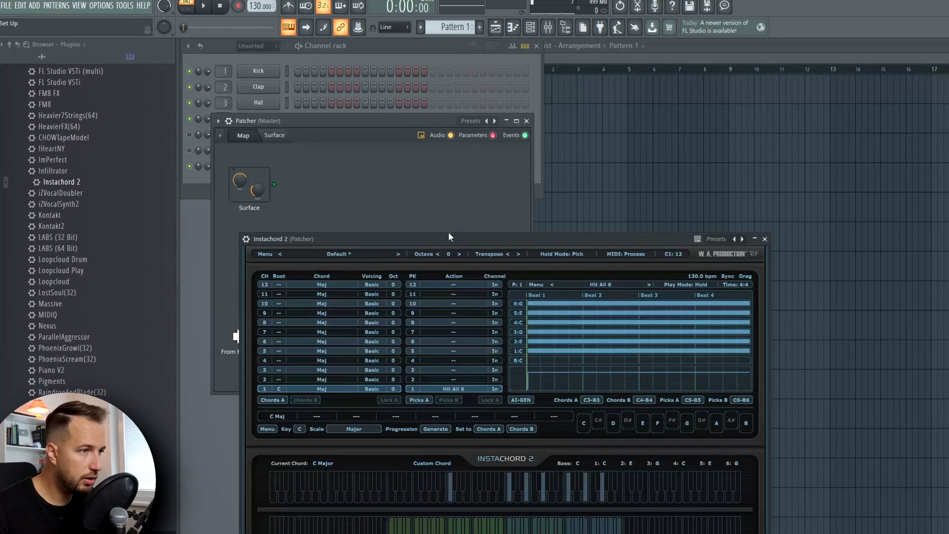
drag(448, 237, 448, 137)
click(507, 432)
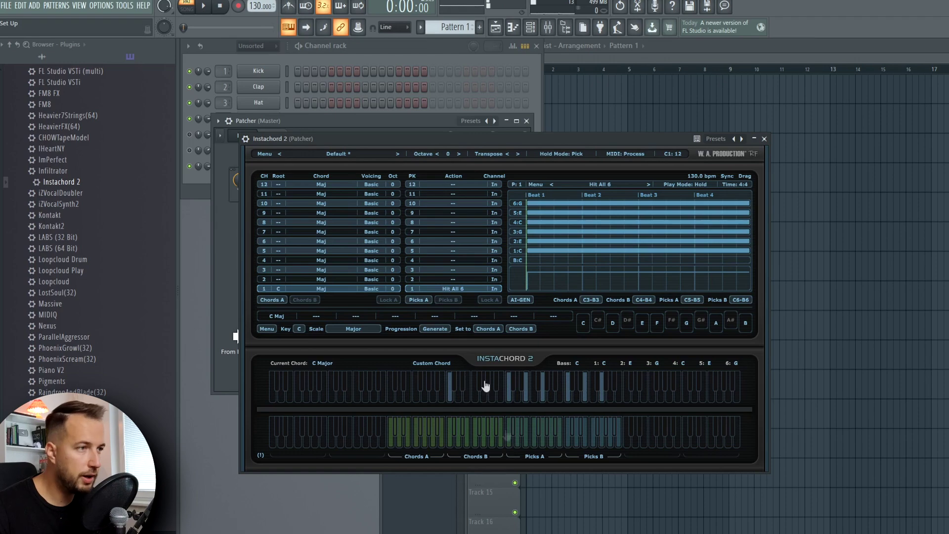
- Load the Electric Piano preset from the Essential Pianos pack in FLEX and play it through Instachord 2's pick key
drag(611, 141, 848, 143)
double_click(425, 255)
click(272, 208)
click(272, 186)
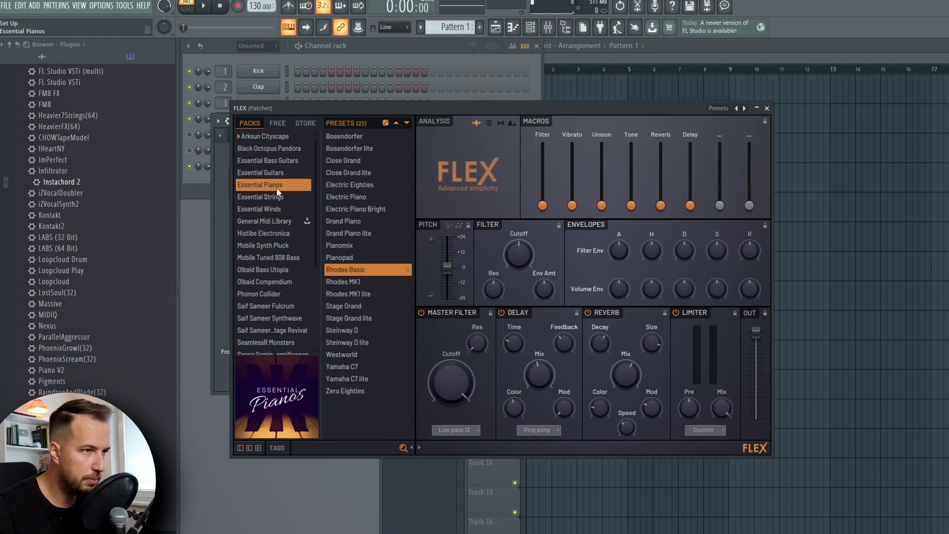
click(354, 196)
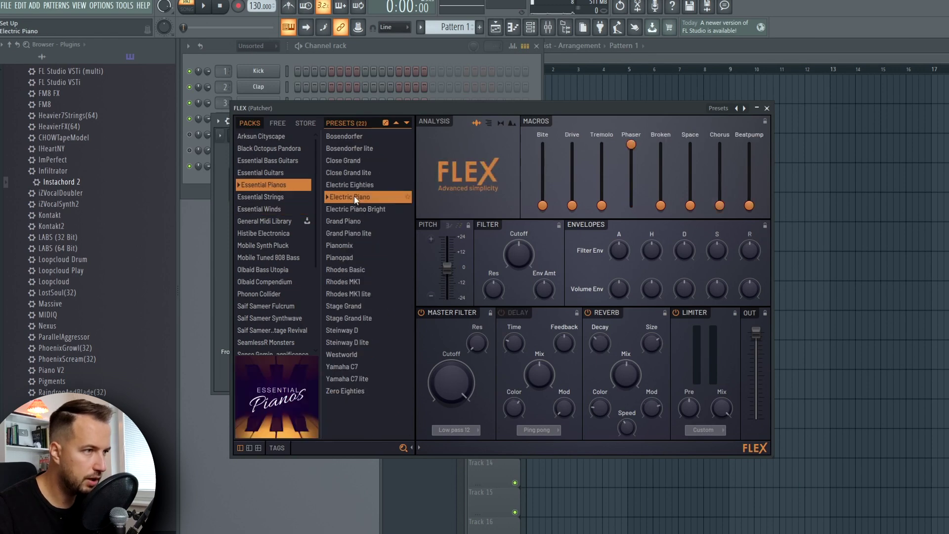
click(767, 108)
click(744, 444)
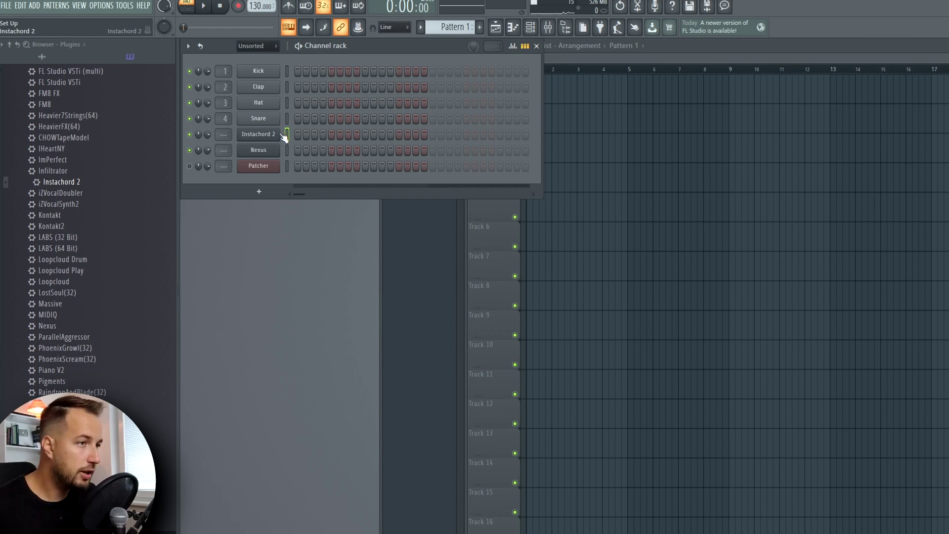
- Open the Instachord 2 channel, select pick slot 1 and set the progression key to F
click(273, 136)
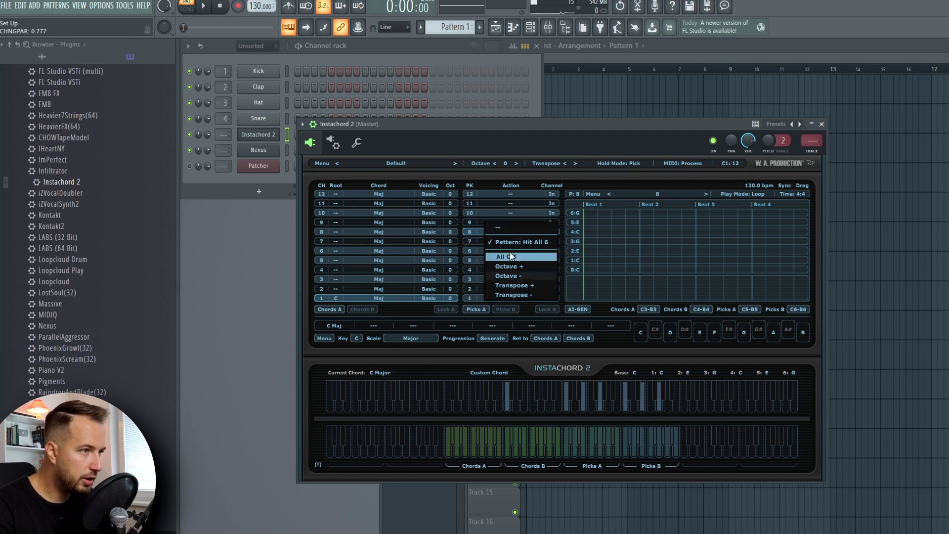
click(469, 296)
click(469, 296)
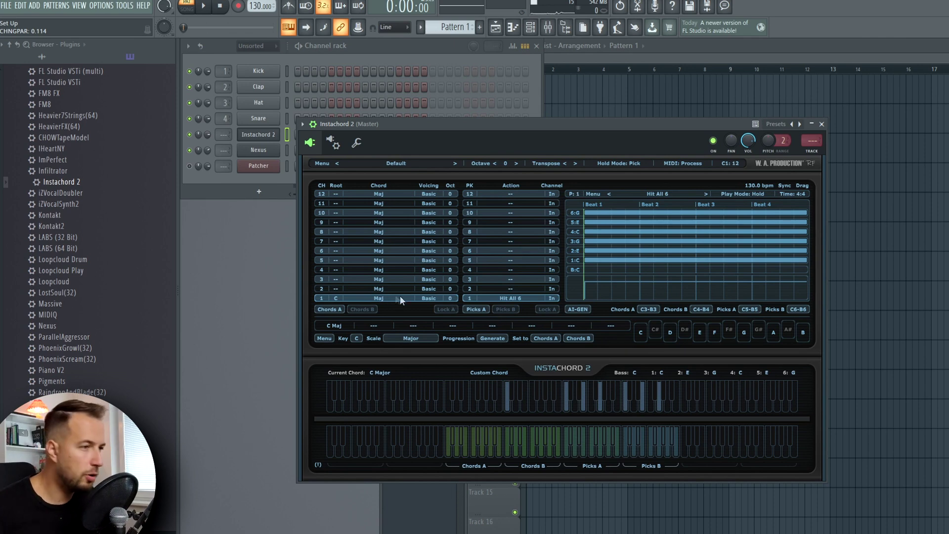
click(356, 338)
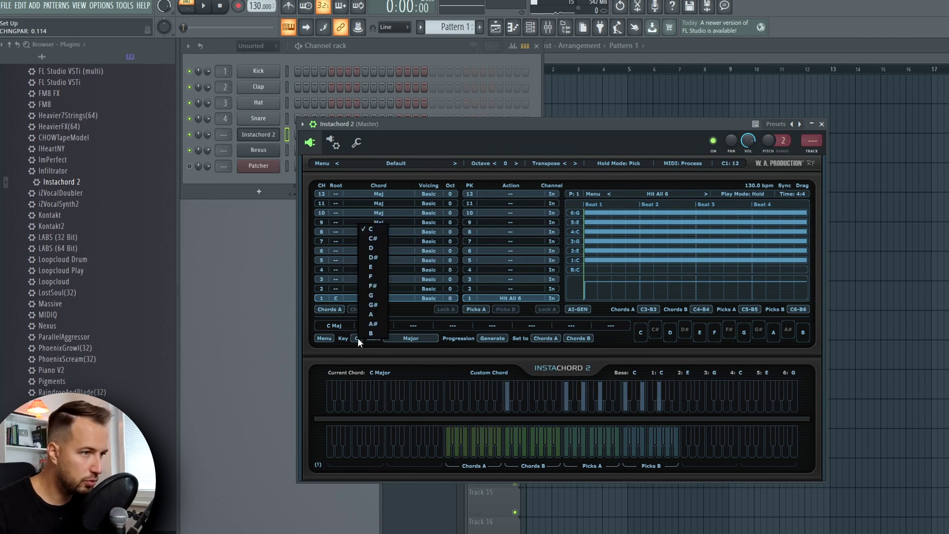
click(373, 303)
- Generate chord progressions up to F Maj, G Min7, C Sus4, G Min7 and assign that one to Chords A
click(492, 339)
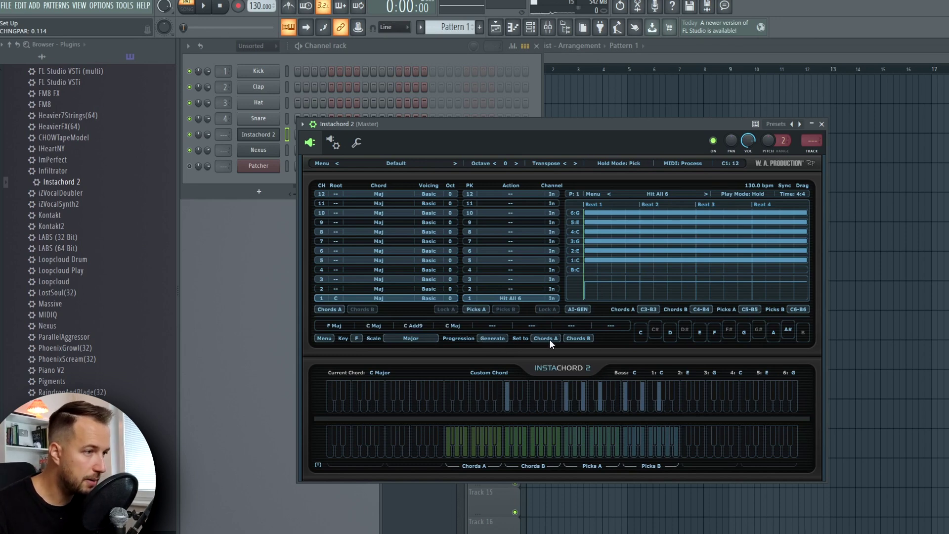
click(487, 338)
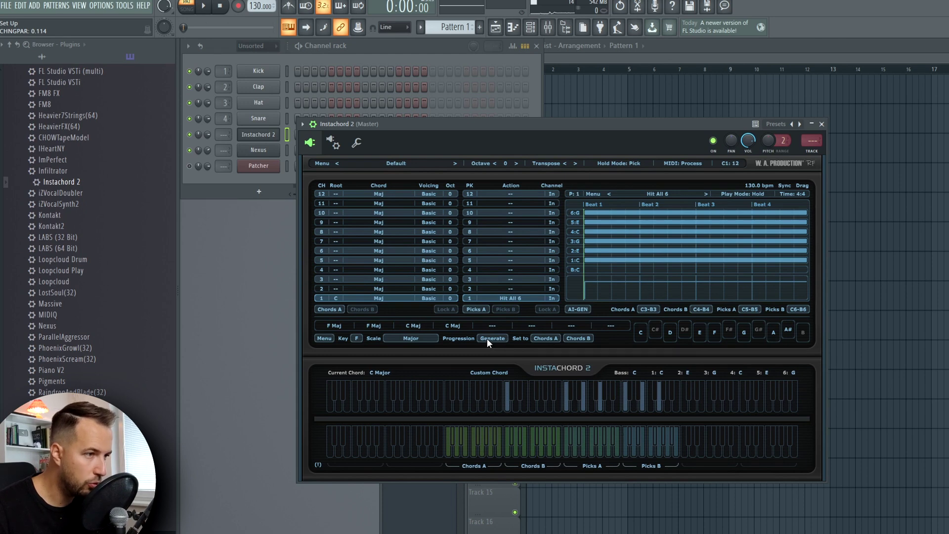
click(487, 338)
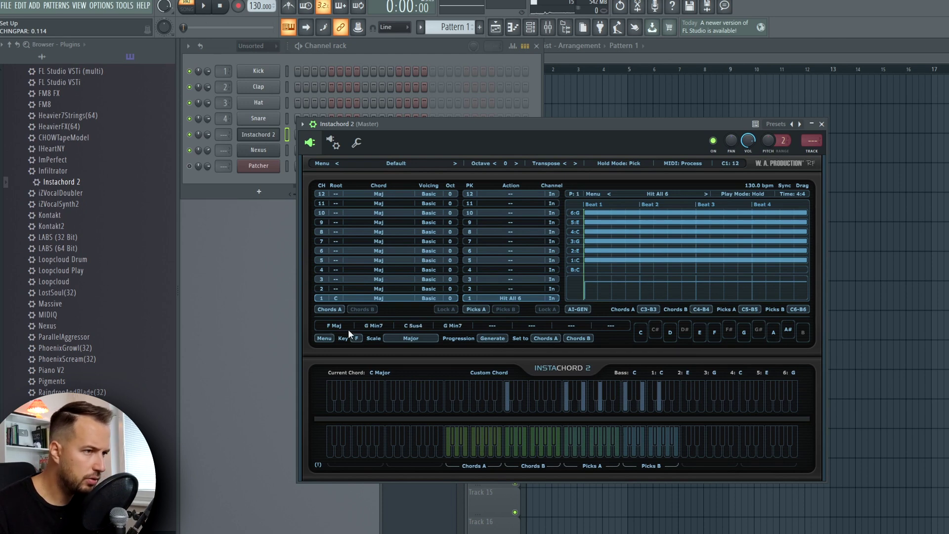
click(542, 338)
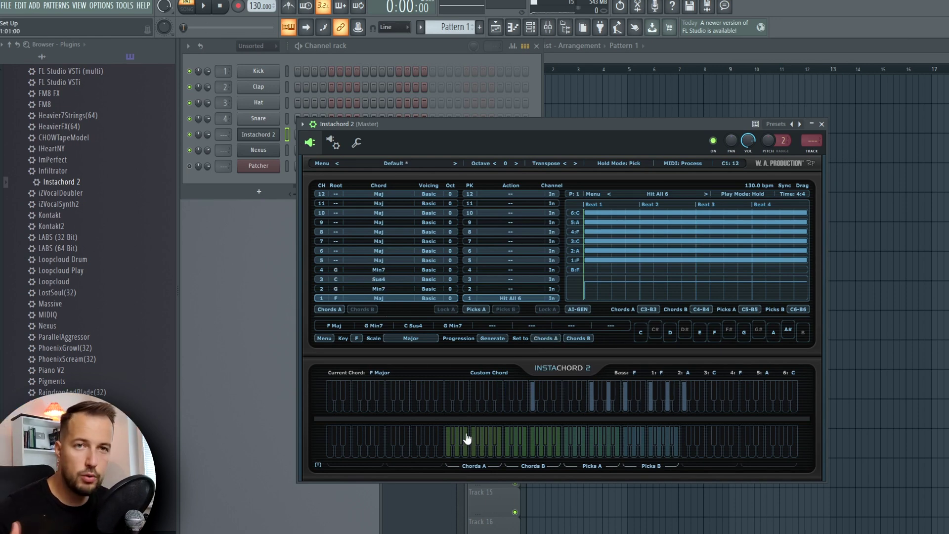
- Audition the first and third Chords A keys, triggering each with the first Picks A key
click(448, 454)
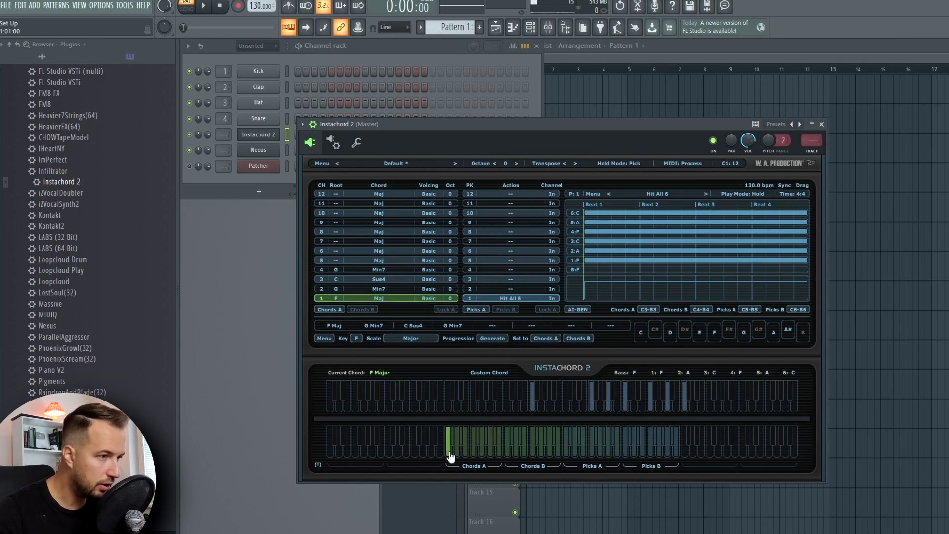
click(567, 454)
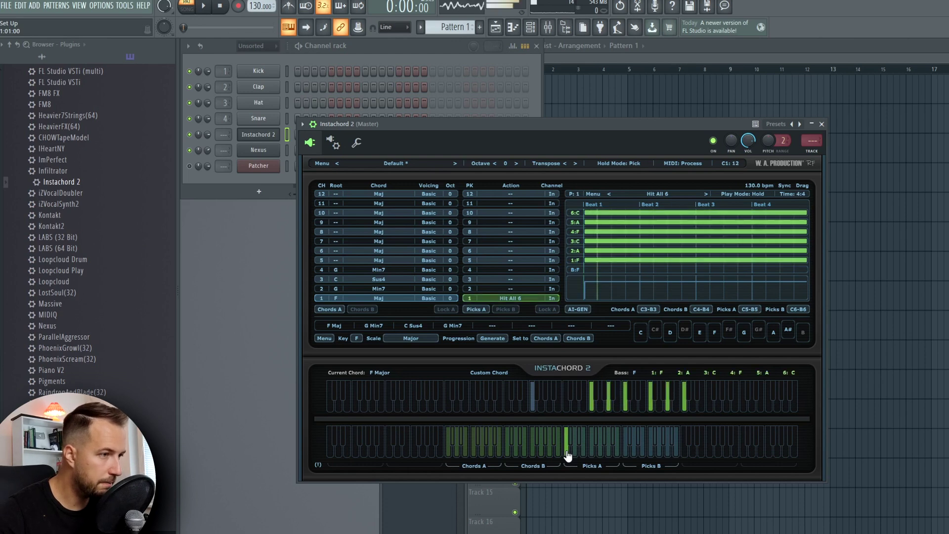
click(459, 458)
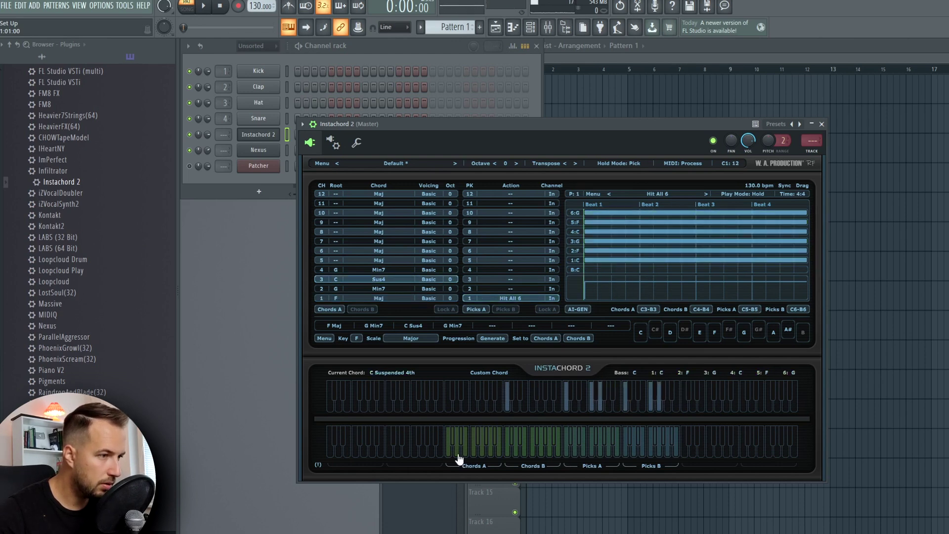
click(566, 455)
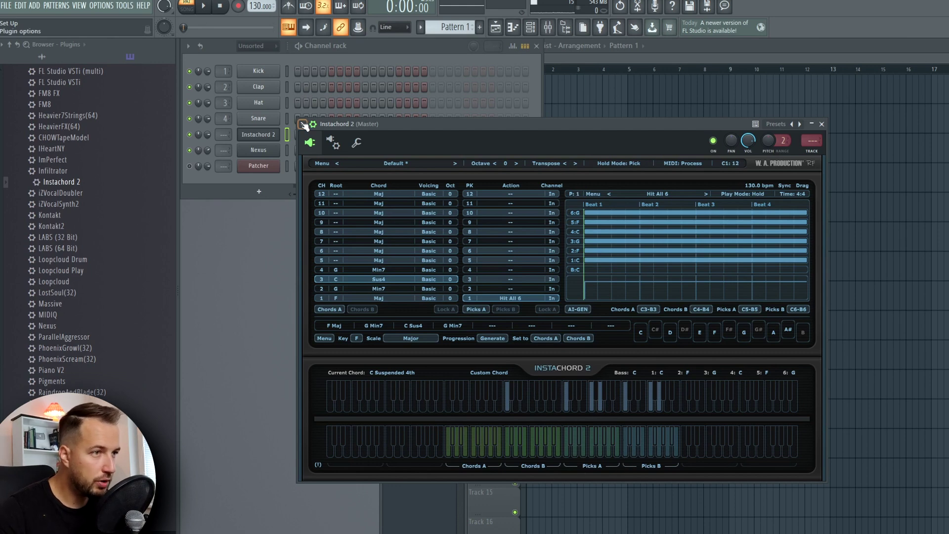
- Open the Instachord 2 channel's piano roll and add one-bar notes on C3 and C5 in bar 1
right_click(276, 132)
click(294, 136)
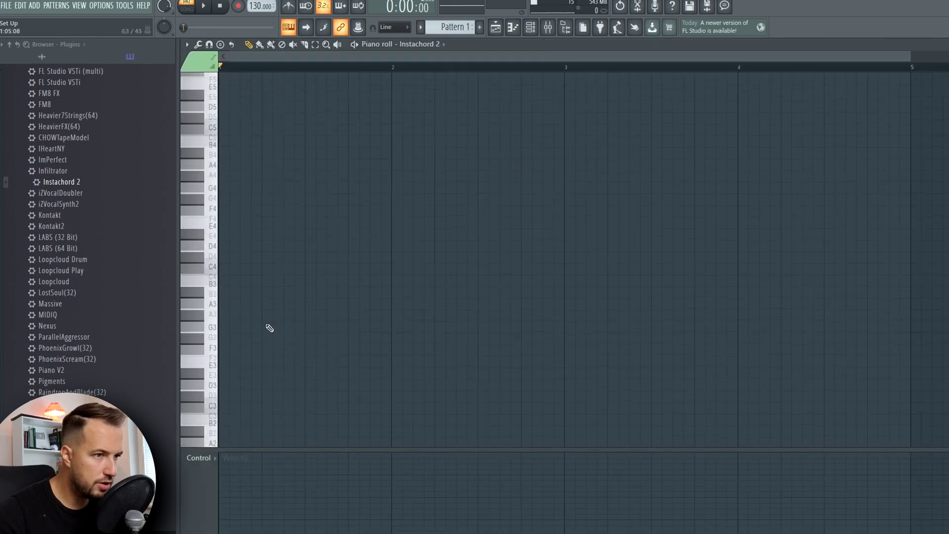
scroll(268, 328, down, 7)
click(233, 319)
scroll(328, 313, up, 5)
click(231, 144)
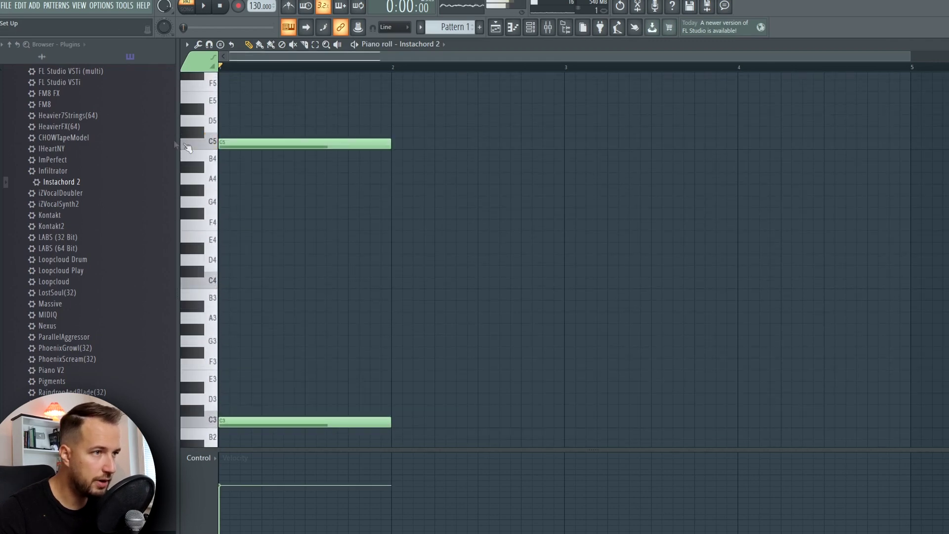
- Set Instachord 2's Chords B key range to C8-B8 and its Chords A range to C4-B4
click(947, 44)
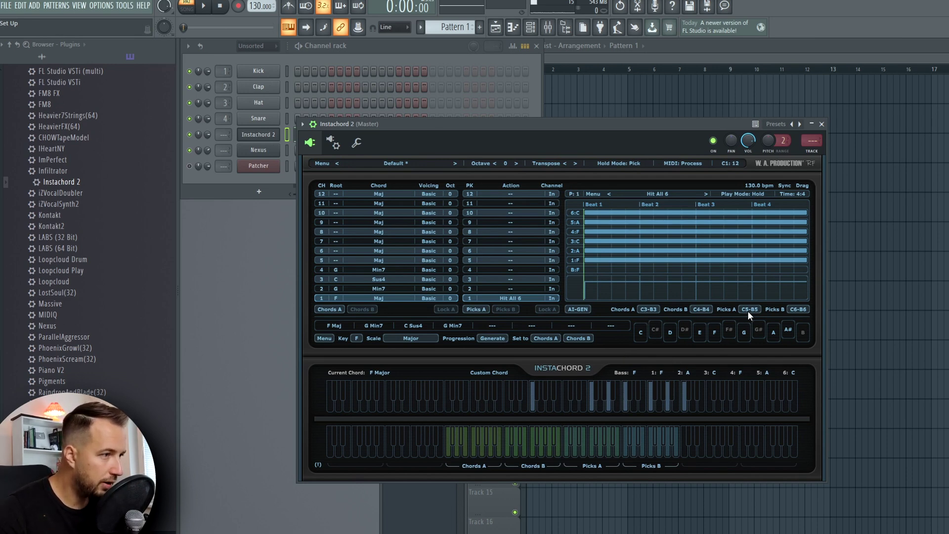
click(700, 310)
click(683, 306)
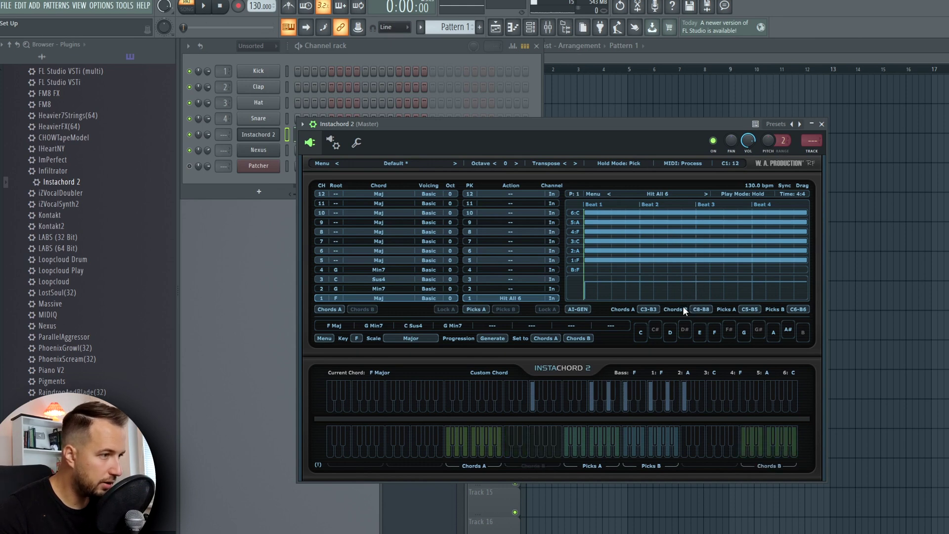
click(645, 309)
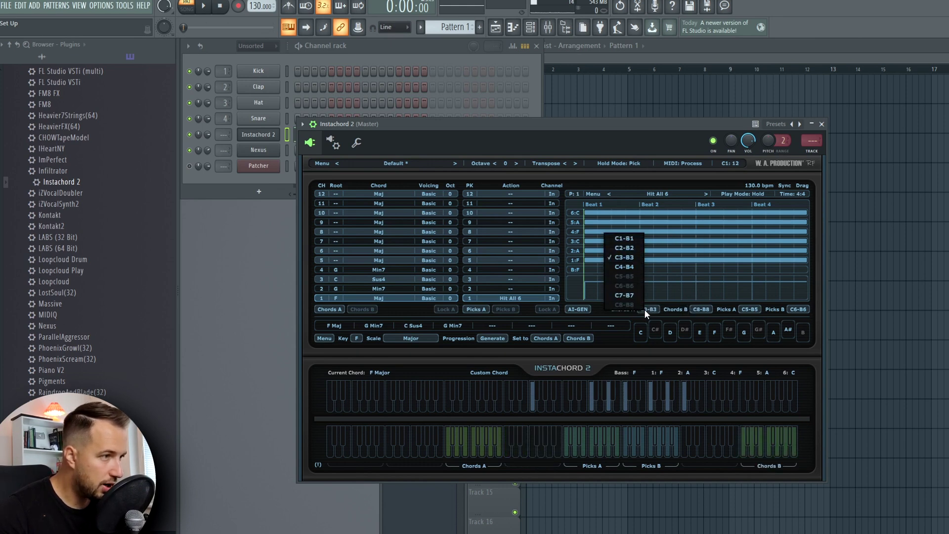
click(625, 267)
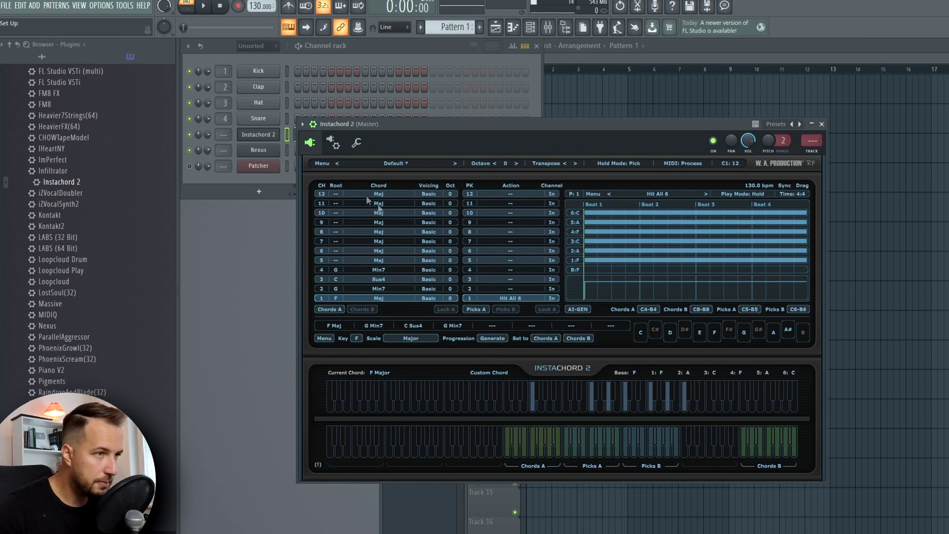
- Move the C3 note in the Instachord 2 piano roll up to C4
key(F7)
click(223, 284)
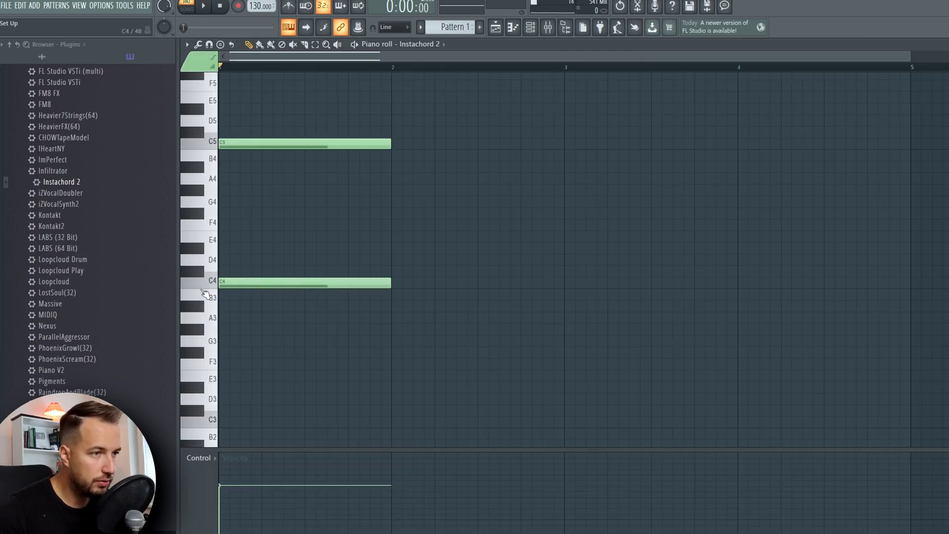
drag(218, 157, 217, 282)
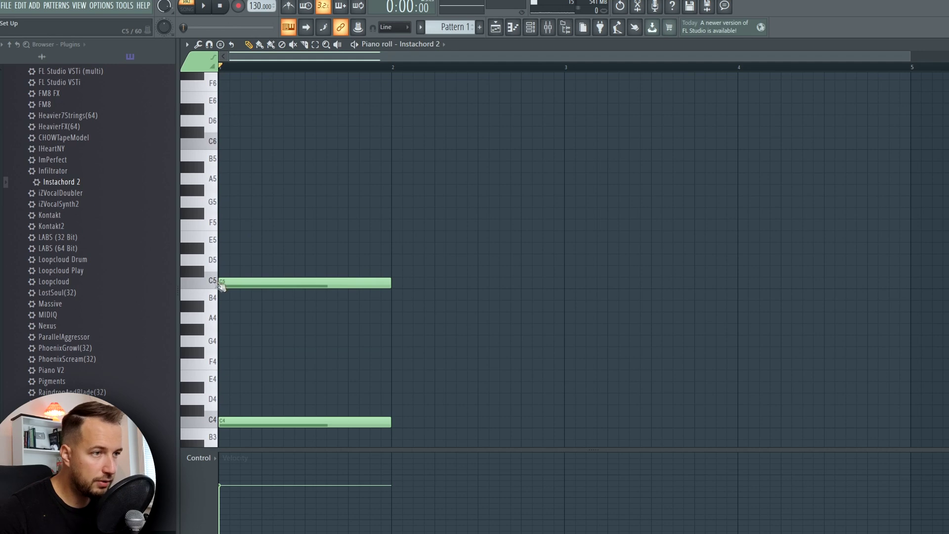
scroll(217, 159, down, 2)
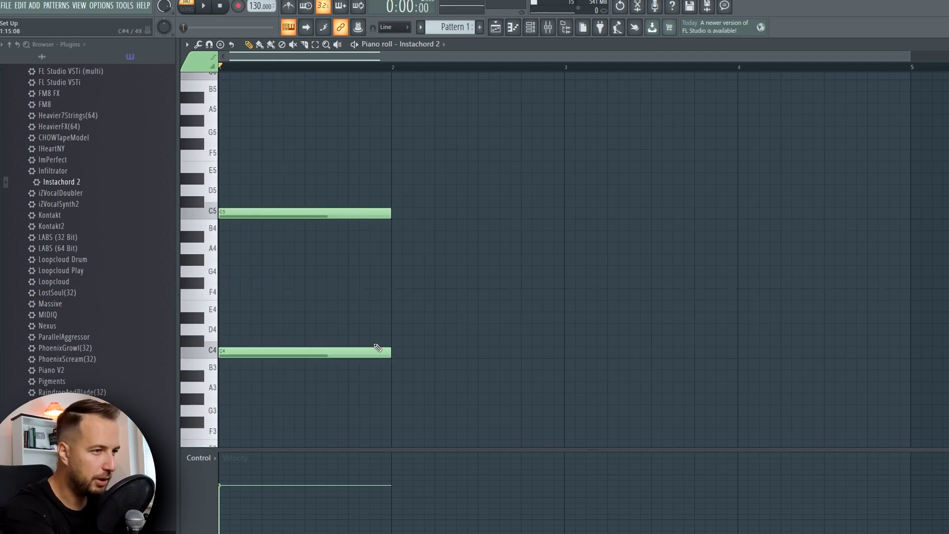
- Add one-bar notes C#4, D4 and D#4 in bars 2 to 4 and repeat the C5 note across those bars
click(395, 341)
click(568, 329)
click(738, 318)
drag(537, 162, 292, 252)
key(ctrl+b)
key(ctrl+b)
key(ctrl+b)
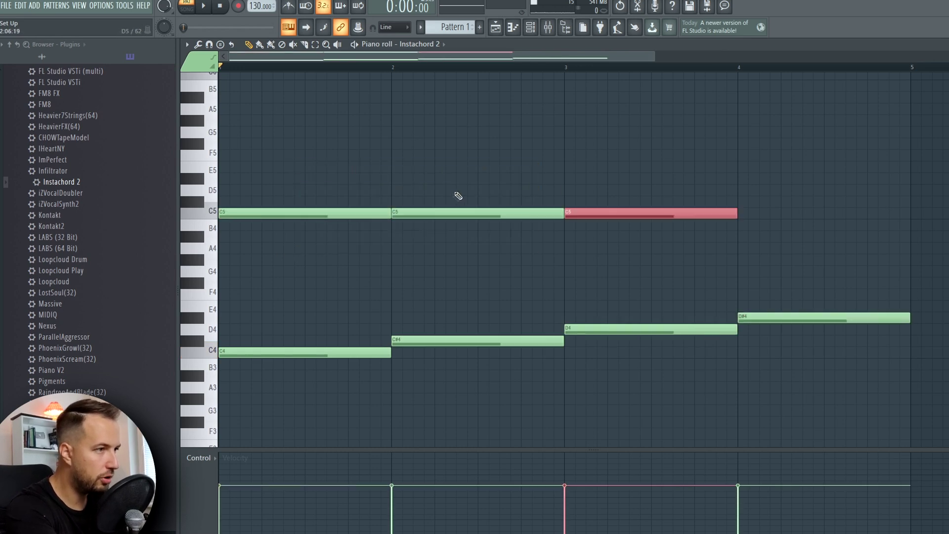
ctrl+click(575, 130)
- Play back the four-bar chord progression in the piano roll and stop it
key(space)
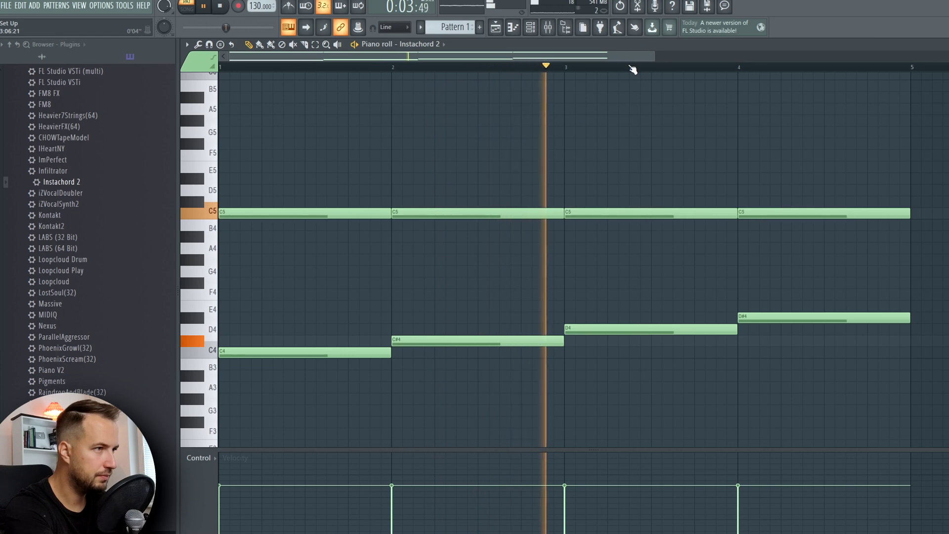
scroll(627, 69, down, 1)
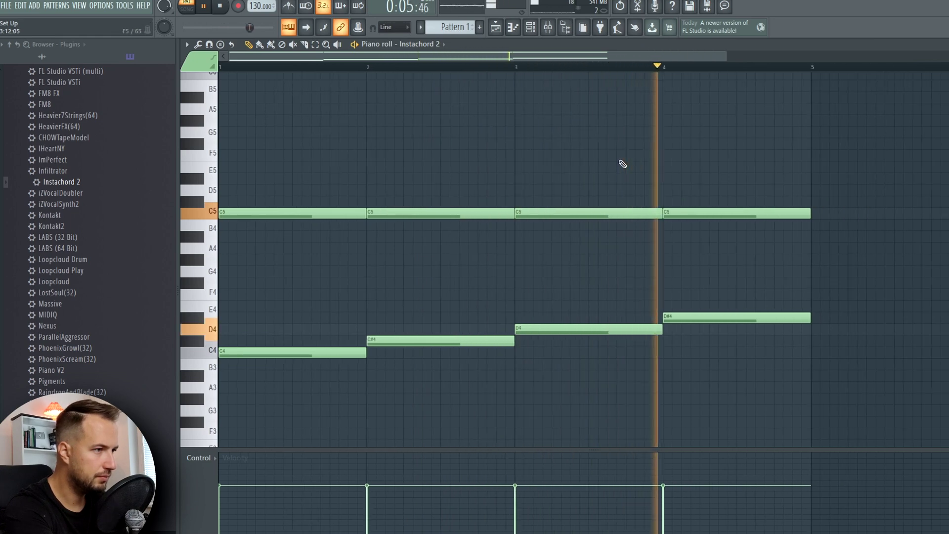
key(space)
- Shorten the first C5 note to two steps, add more short C5 hits in bar 1, duplicate them and play the rhythm
drag(365, 213, 233, 207)
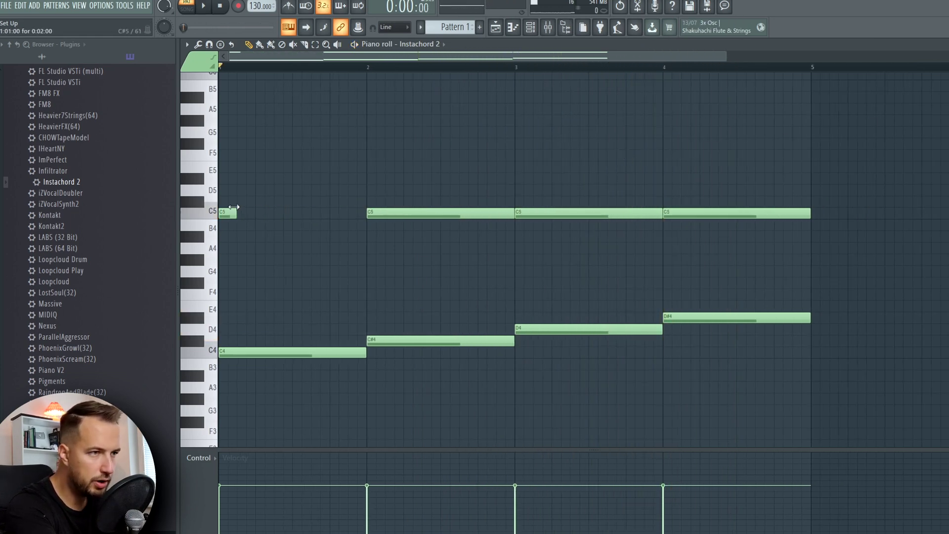
click(251, 212)
click(277, 213)
drag(309, 197, 234, 229)
key(ctrl+b)
key(space)
- Delete the long C5 notes in bars 2 and 3 and duplicate the short C5 rhythm along the pattern
ctrl+click(392, 164)
right_click(411, 214)
drag(403, 185, 218, 238)
key(ctrl+b)
right_click(563, 213)
drag(561, 174, 389, 233)
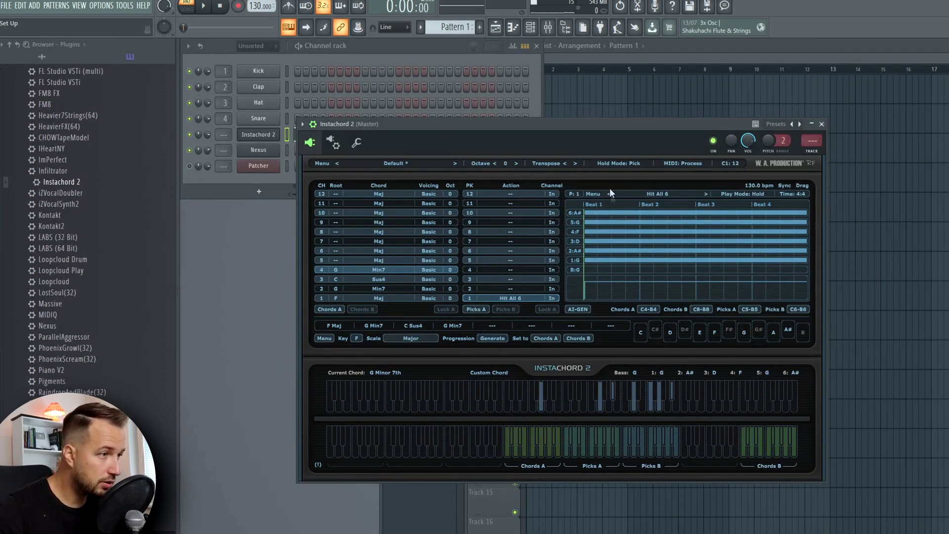
- Audition the first and fourth chords in Instachord 2 and set the root of chord slot 4 to D
click(321, 299)
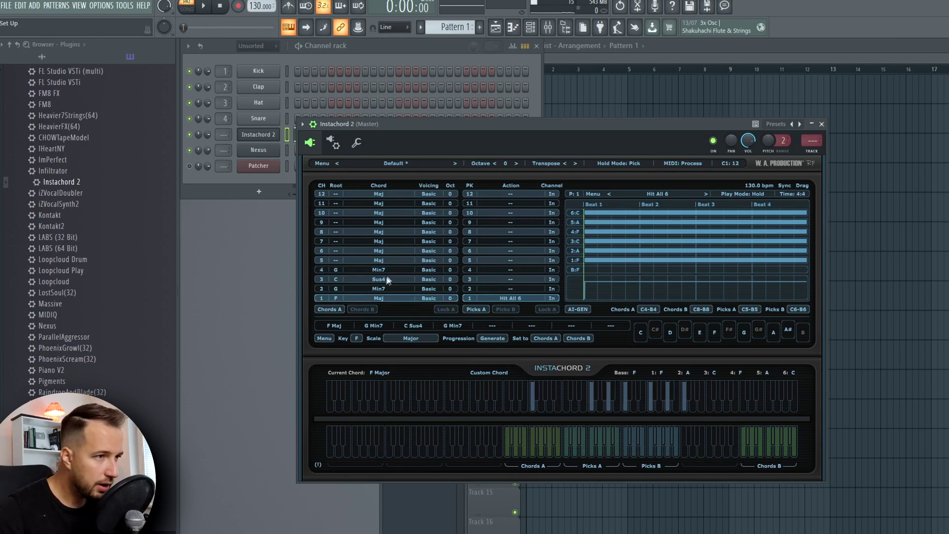
click(321, 272)
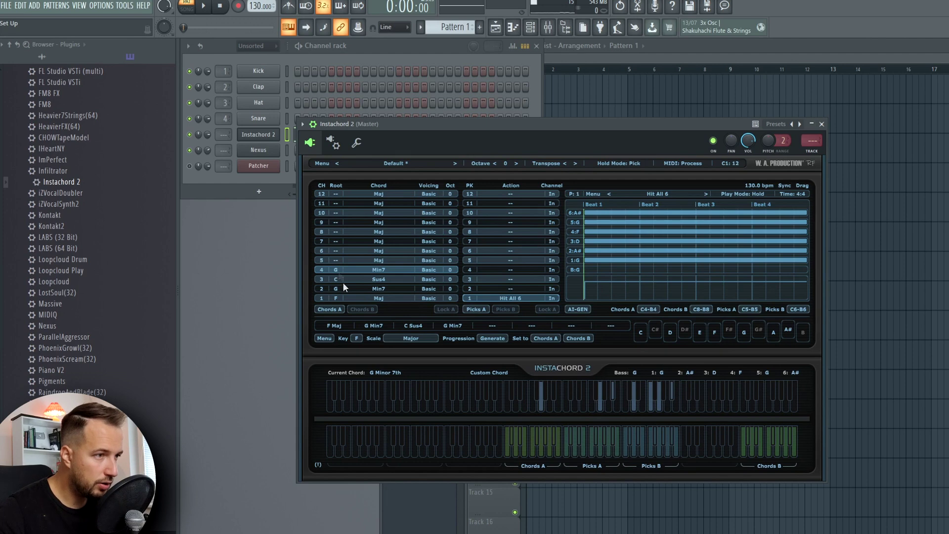
click(335, 271)
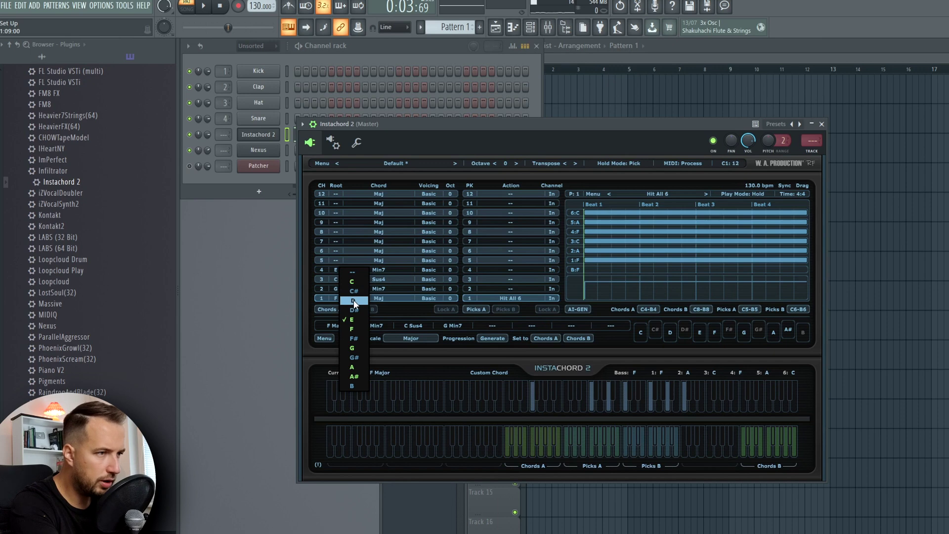
click(353, 301)
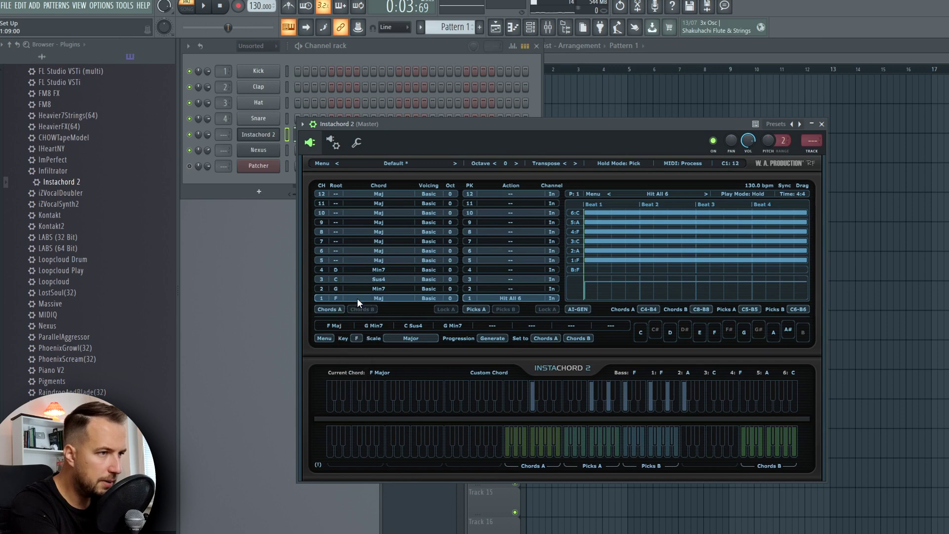
- Play back the Instachord 2 pattern in the piano roll to hear the changed progression, and stop it
click(380, 111)
click(381, 137)
key(space)
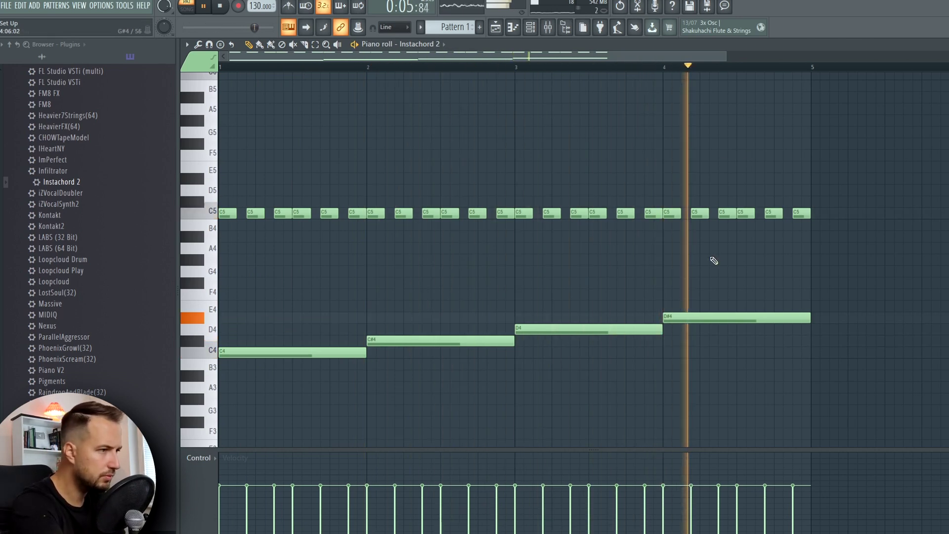
key(space)
key(Escape)
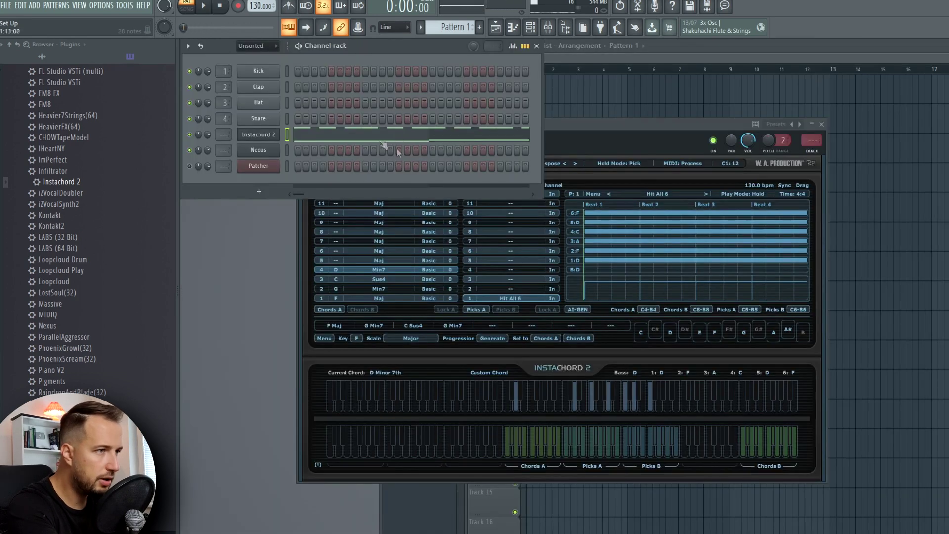
- Load the factory riff Riff 001 a into pick slot 2 and replace it with Riff 001 f
click(597, 124)
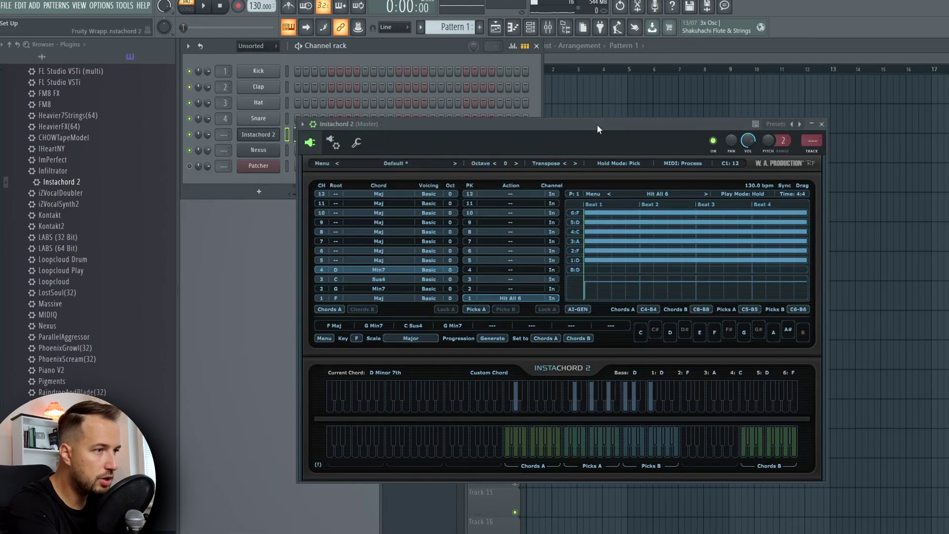
click(473, 289)
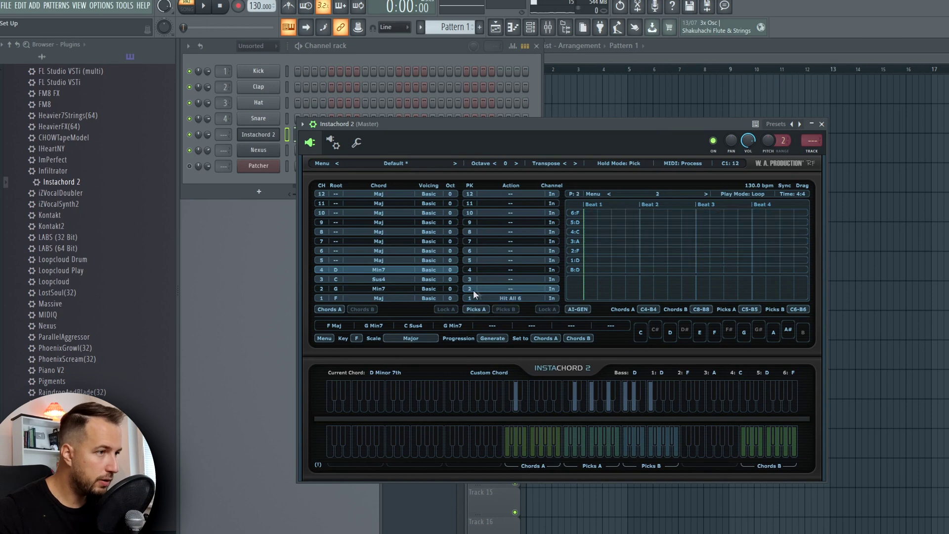
click(666, 193)
mouse_move(665, 197)
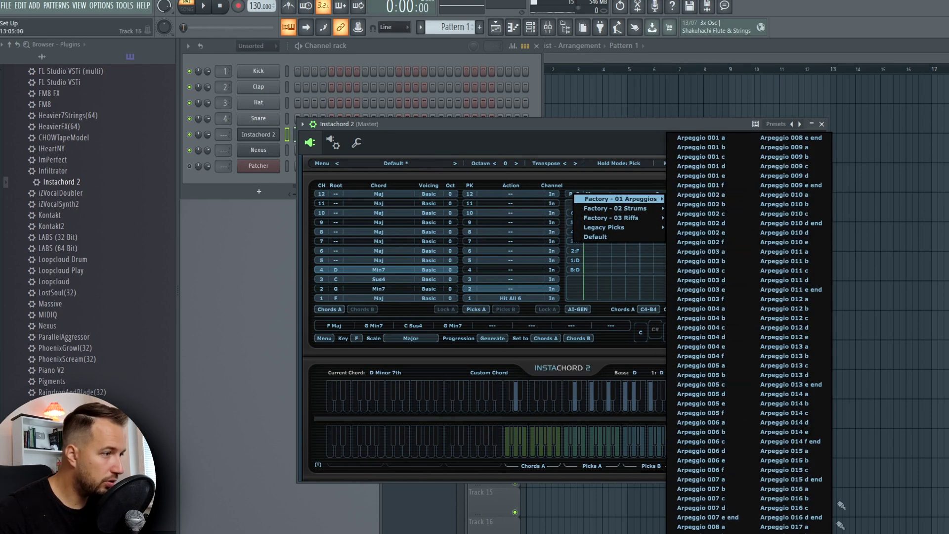
mouse_move(631, 209)
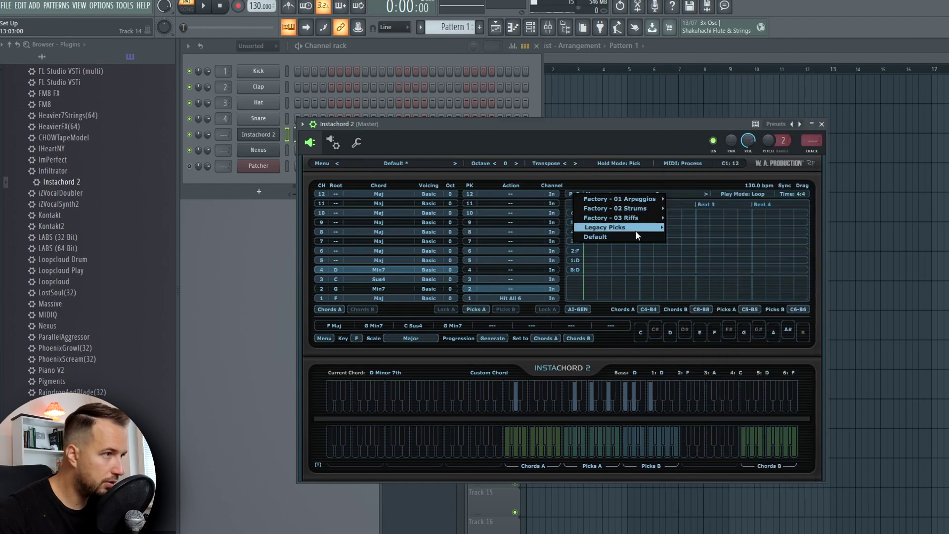
mouse_move(640, 227)
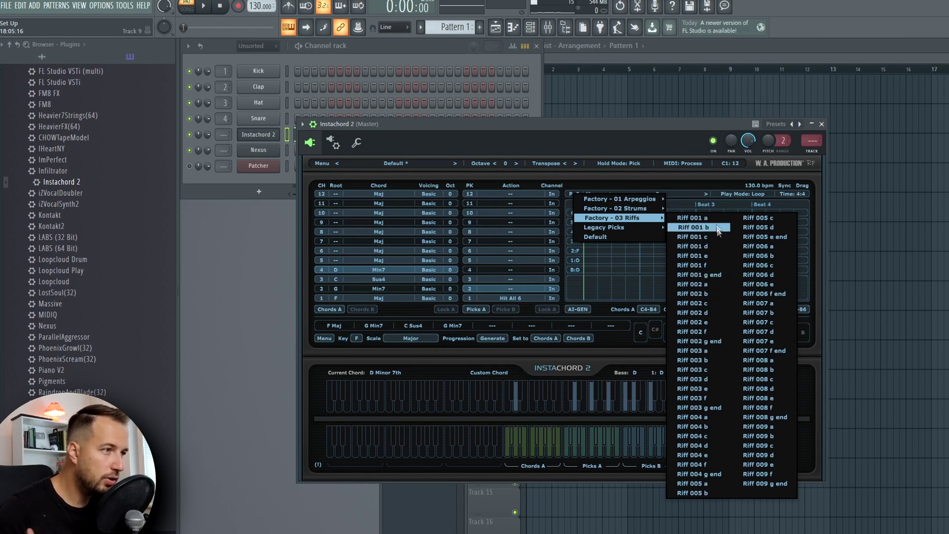
click(705, 220)
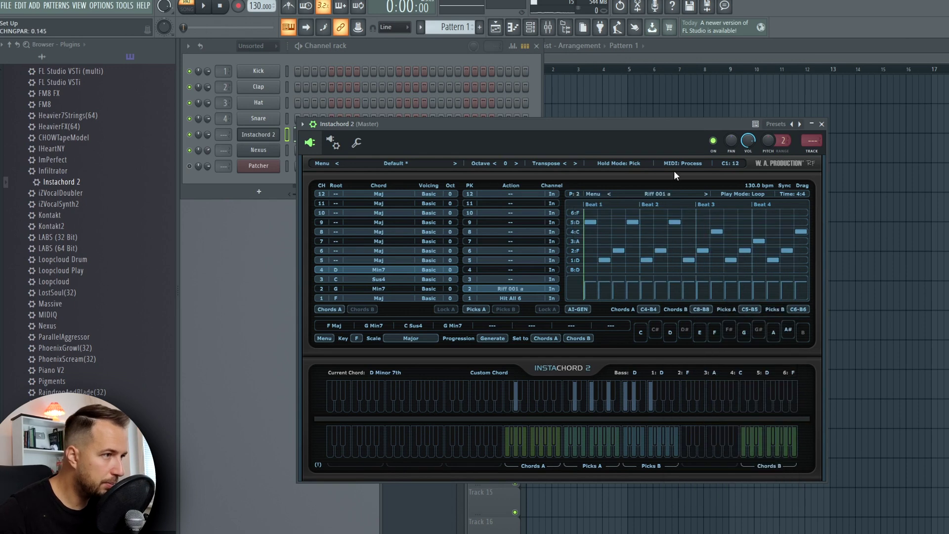
click(672, 194)
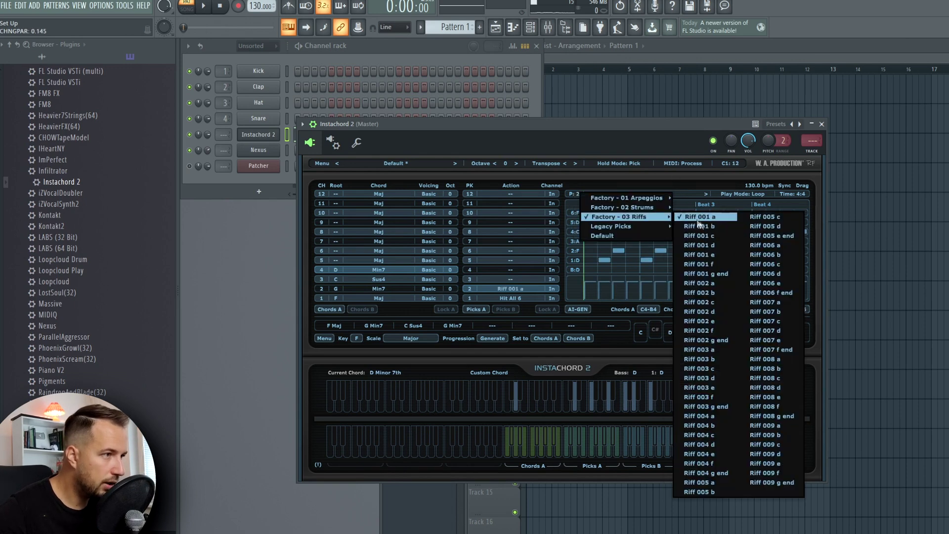
click(711, 264)
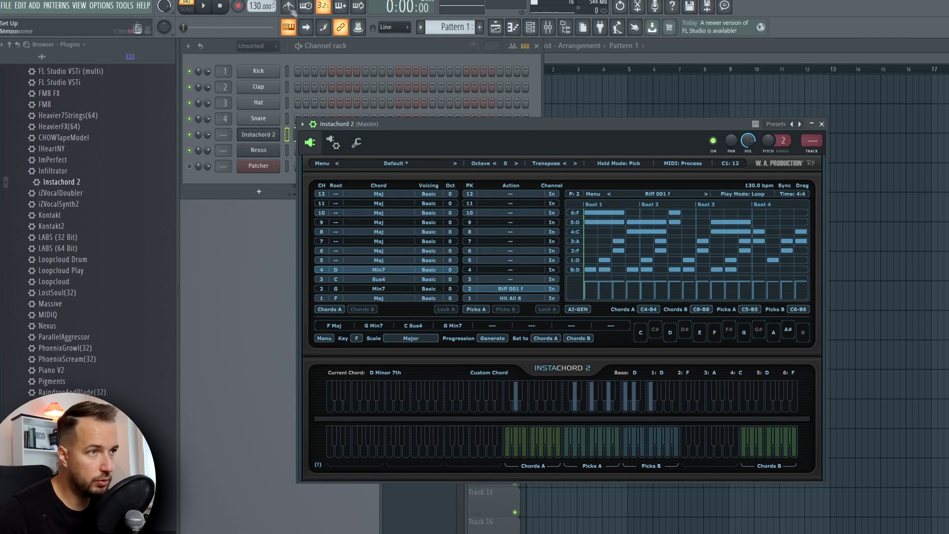
- Audition the riff in pick slot 2 and check which key of the Picks A range triggers it
click(408, 44)
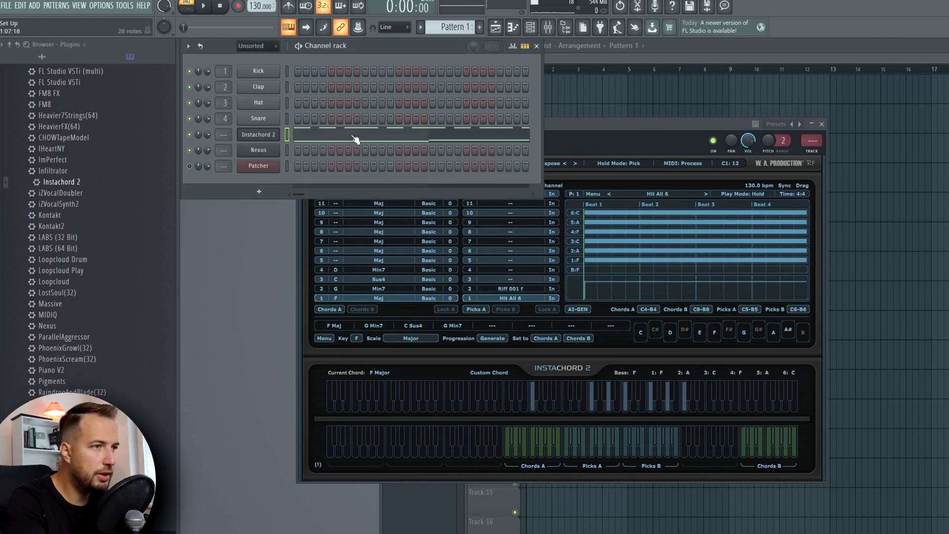
click(472, 289)
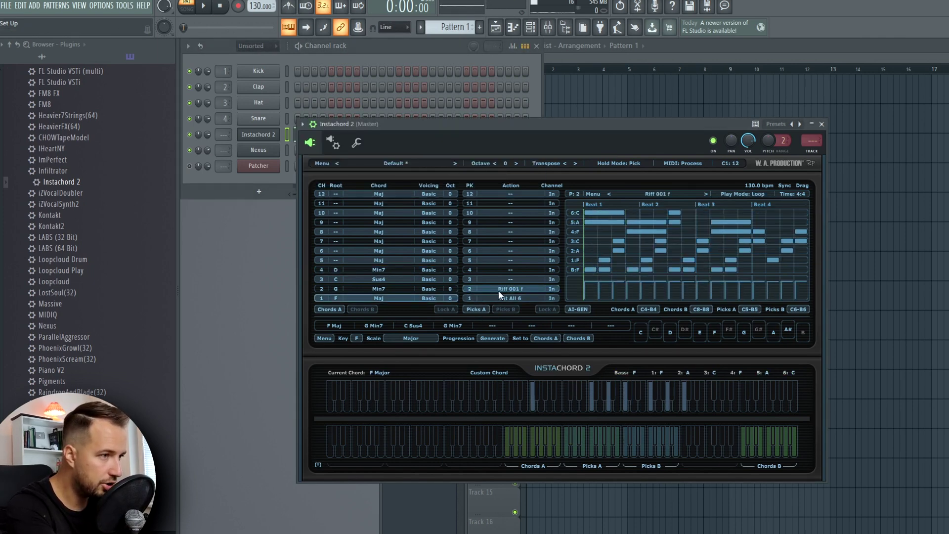
click(468, 289)
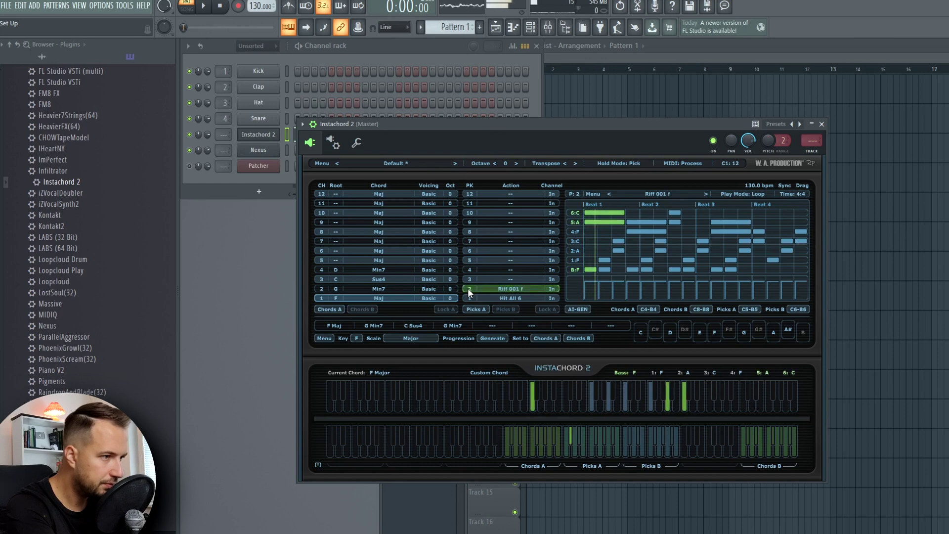
click(573, 443)
- Add a one-bar C#5 note in bar 2 of the Instachord 2 piano roll and delete that bar's short C5 hits
click(388, 46)
click(338, 135)
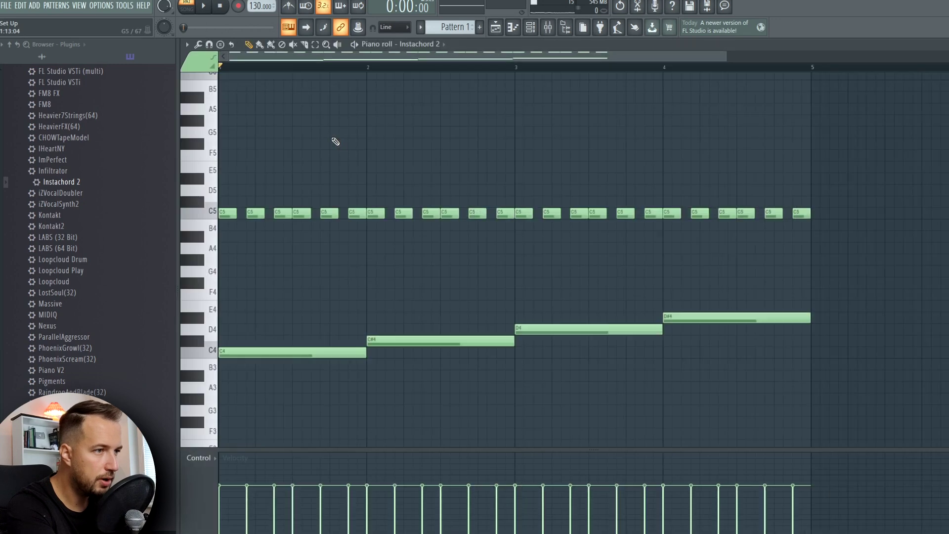
scroll(335, 141, up, 2)
drag(513, 220, 370, 290)
mouse_move(378, 247)
mouse_down()
mouse_move(380, 233)
mouse_move(500, 238)
mouse_up()
right_click(403, 236)
right_click(430, 236)
right_click(450, 237)
right_click(477, 236)
right_click(505, 237)
- Play the pattern, delete the short C5 hits in bars 3 and 4, and select the long C#5 note
key(space)
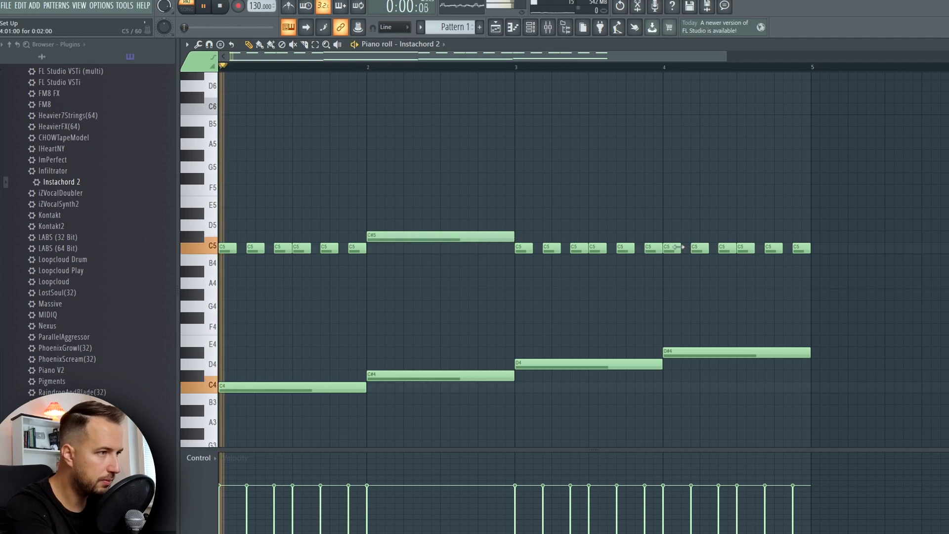
right_click(522, 249)
right_click(800, 249)
drag(640, 196, 484, 277)
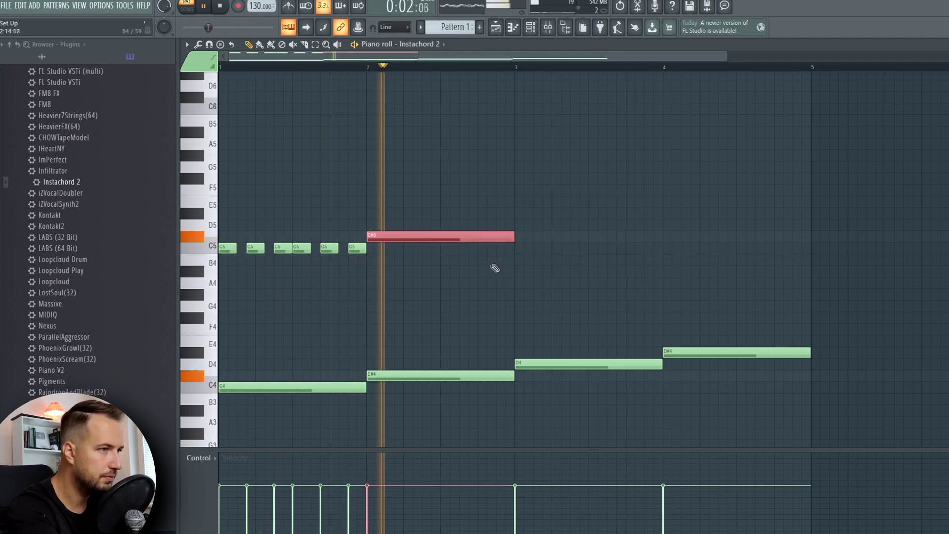
- Duplicate the C#5 note into bar 4 and the short C5 rhythm into bar 3, leaving no C#5 note in bar 3
key(ctrl+b)
key(ctrl+b)
key(ctrl+d)
right_click(546, 236)
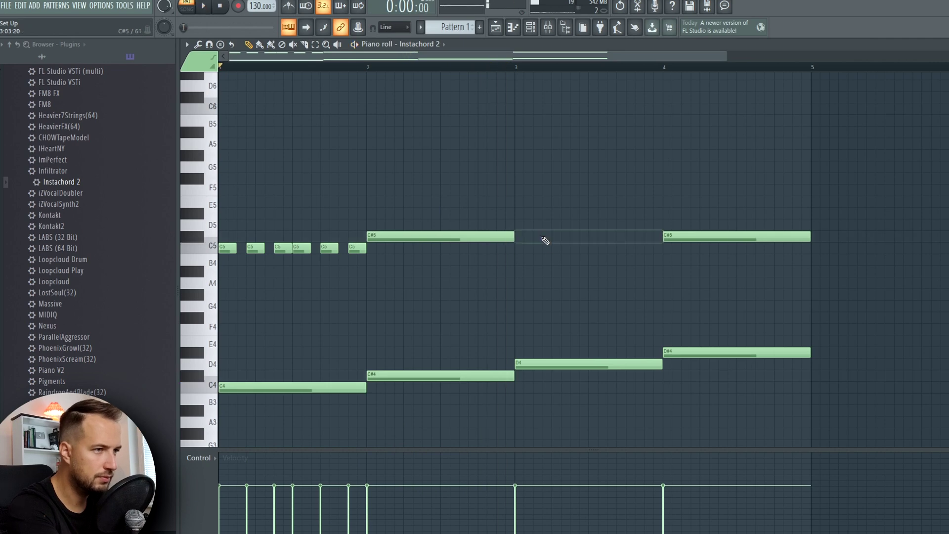
mouse_move(395, 267)
mouse_down()
mouse_move(311, 241)
mouse_move(223, 253)
mouse_move(515, 252)
mouse_up()
key(ctrl+d)
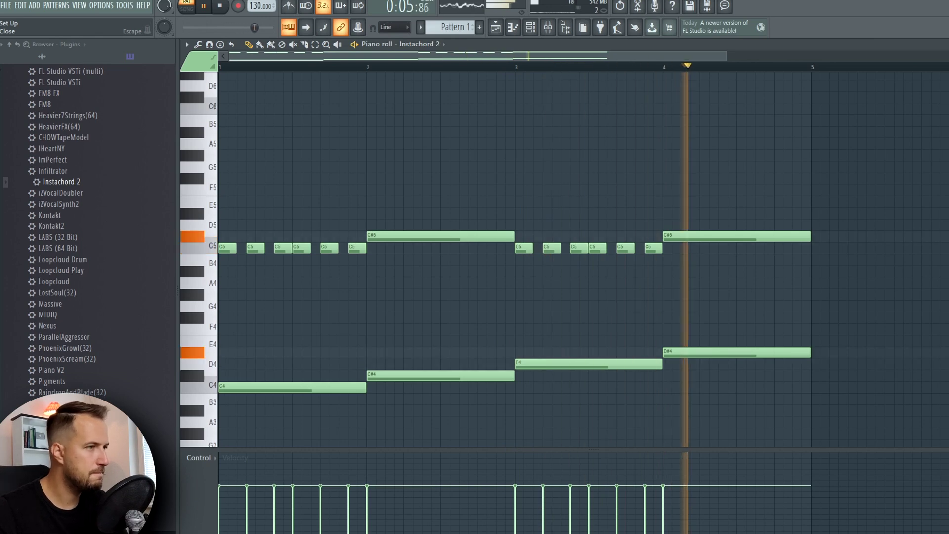
- Close the piano roll to watch Instachord 2 during playback, and stop the pattern
key(Escape)
click(221, 6)
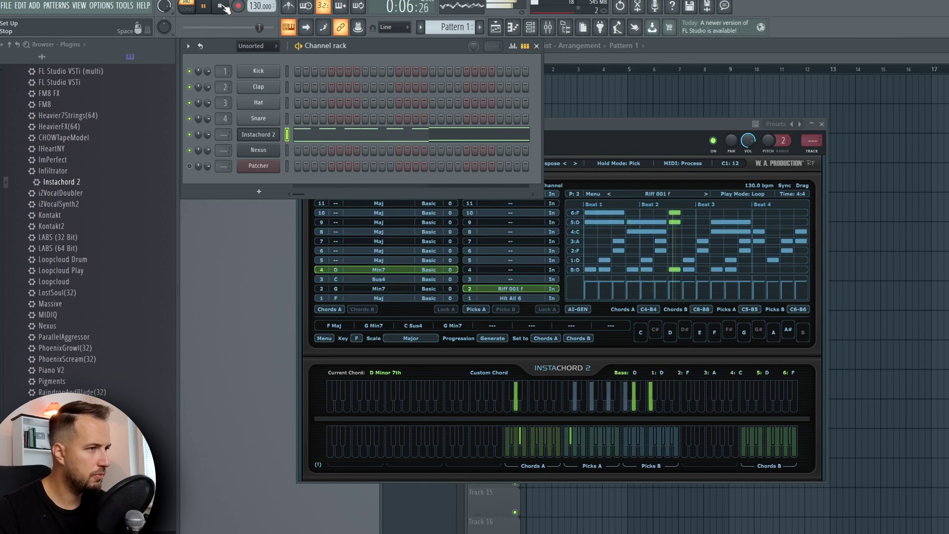
click(221, 6)
- Transfer the F major Hit All 6 pick as MIDI into the Nexus channel and play it
click(659, 212)
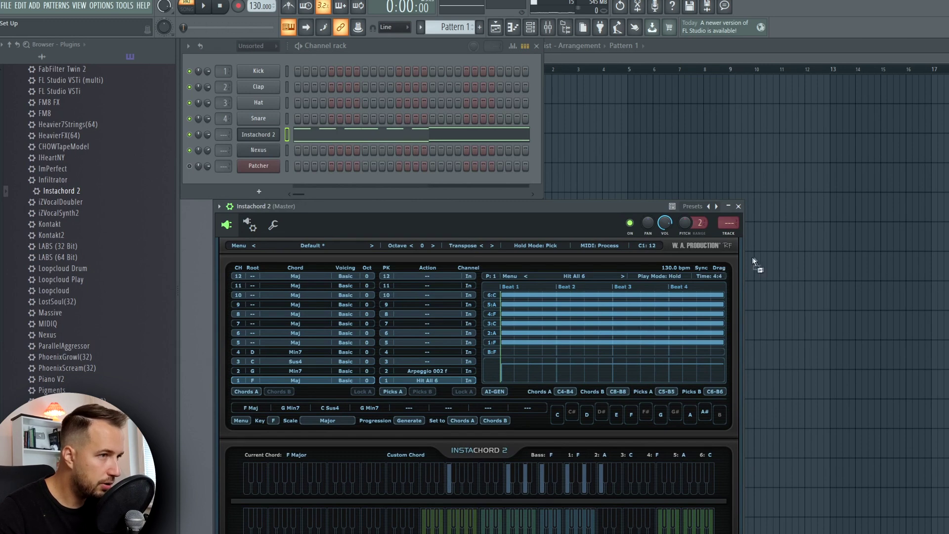
drag(505, 110, 274, 149)
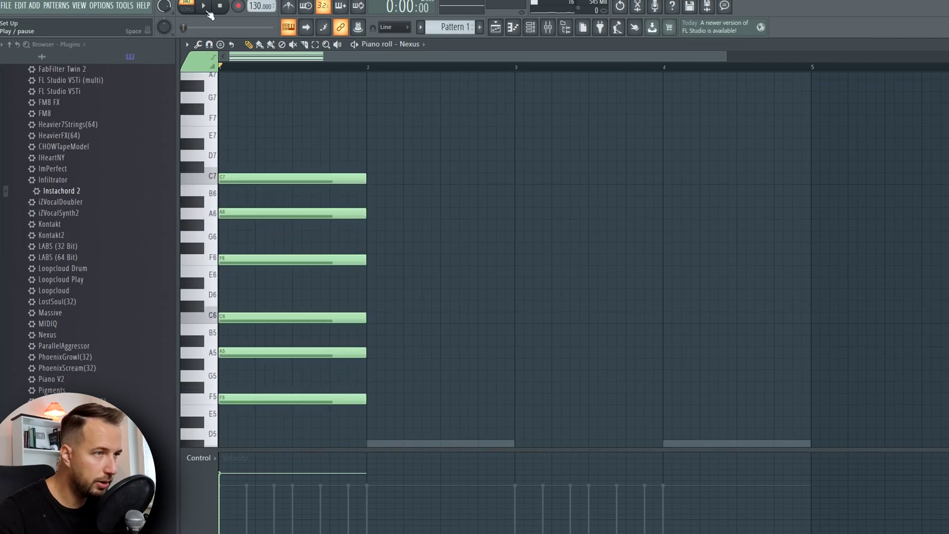
key(space)
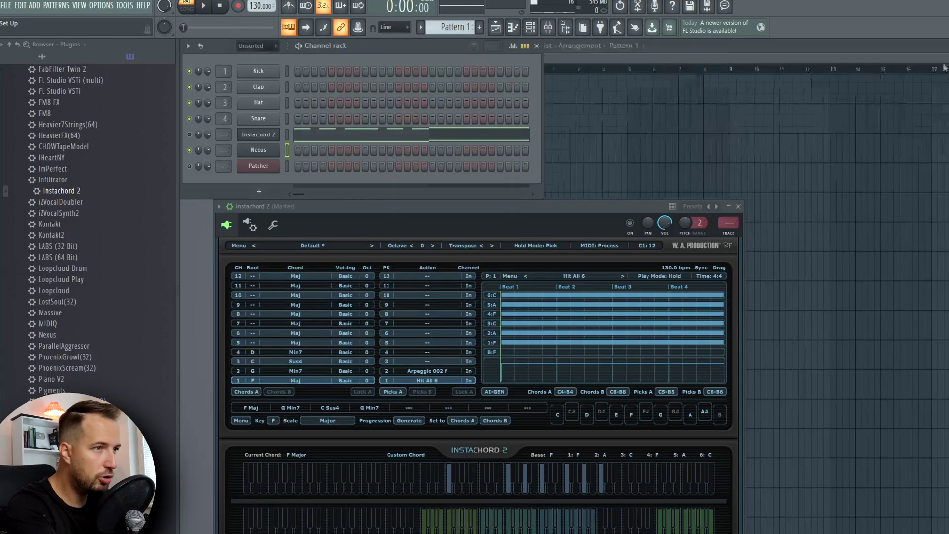
- Reopen Instachord 2 and load the factory preset RF 14 Arp AmAdd9-Bm7b5-E7a
click(260, 138)
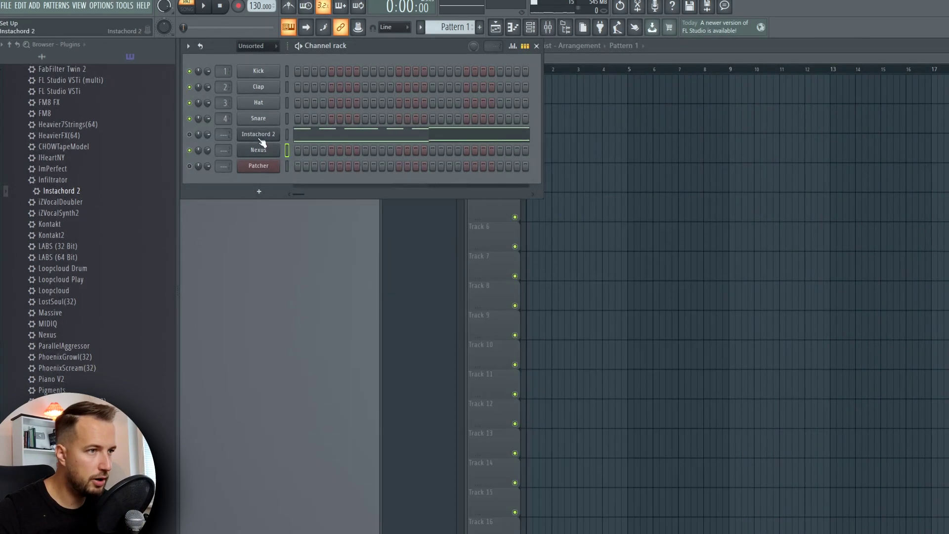
click(261, 138)
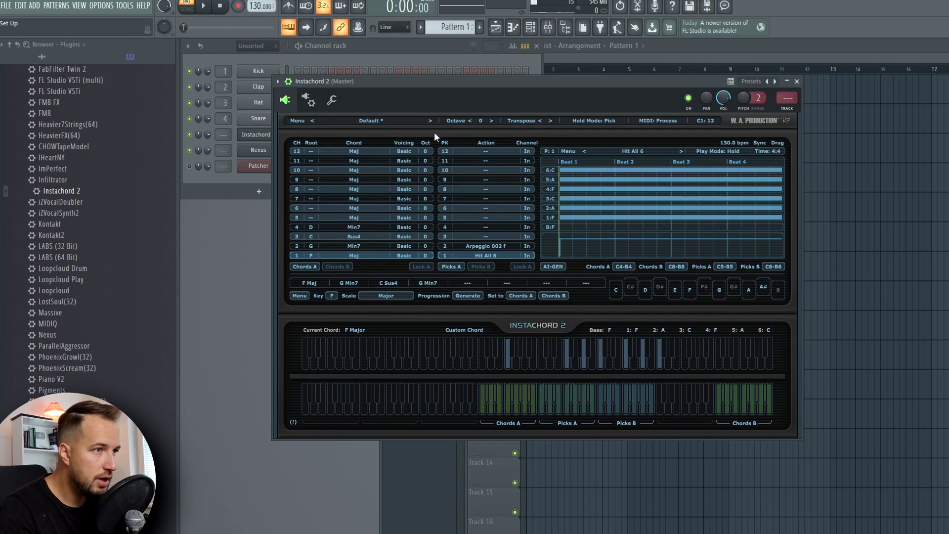
click(376, 122)
mouse_move(404, 126)
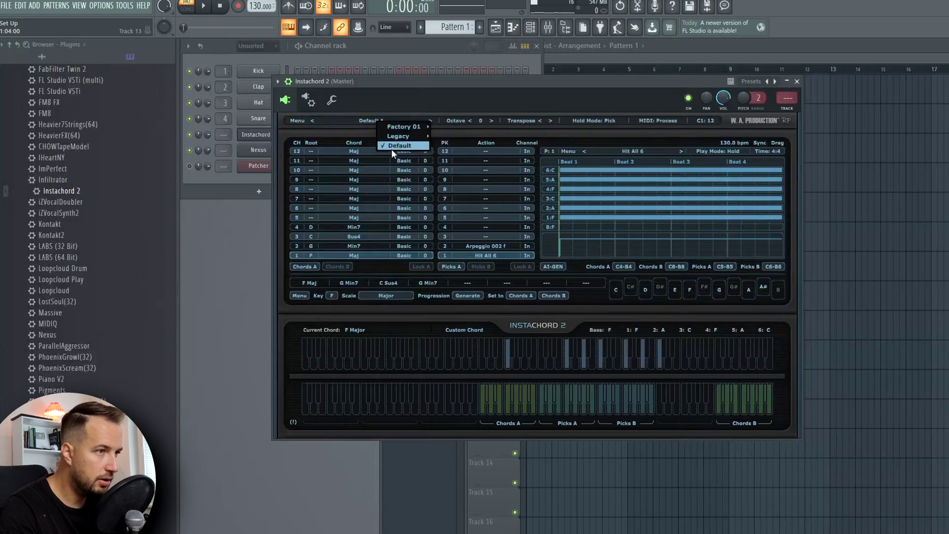
click(586, 247)
click(476, 267)
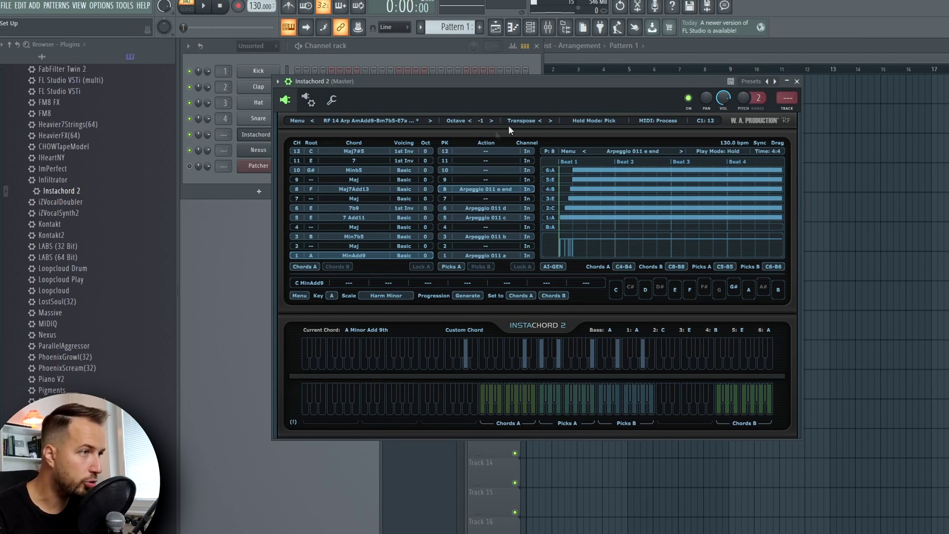
- Open the 140 BPM example project with the KSHMR Hip Hop Trap 15 tops loop and play its arrangement
click(465, 330)
click(418, 316)
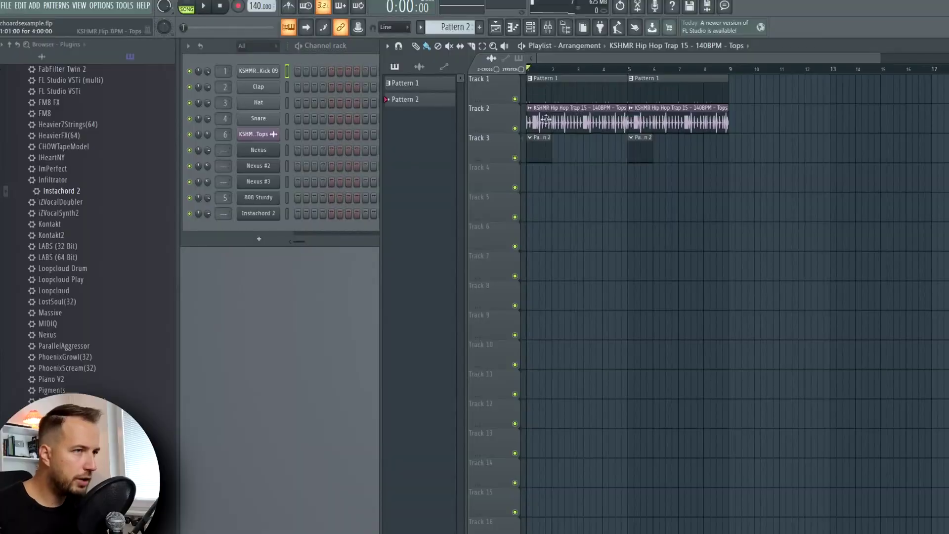
click(206, 6)
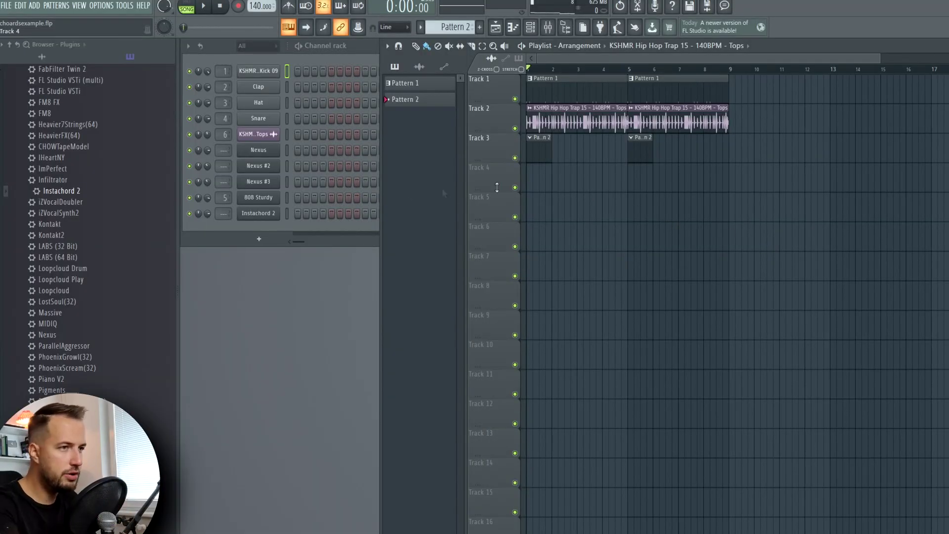
- Open the instruments on the Nexus channels and inspect which pad and pluck presets they use
click(288, 156)
click(258, 150)
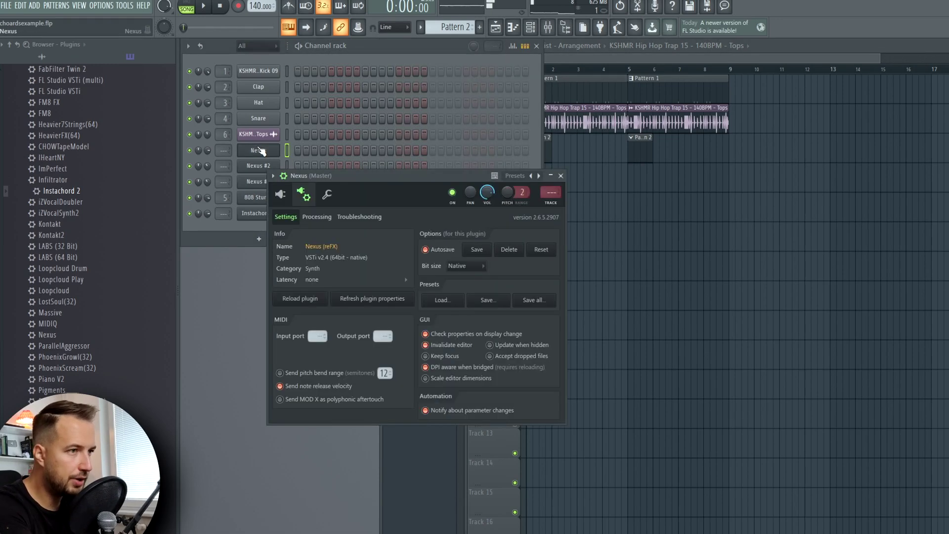
click(283, 195)
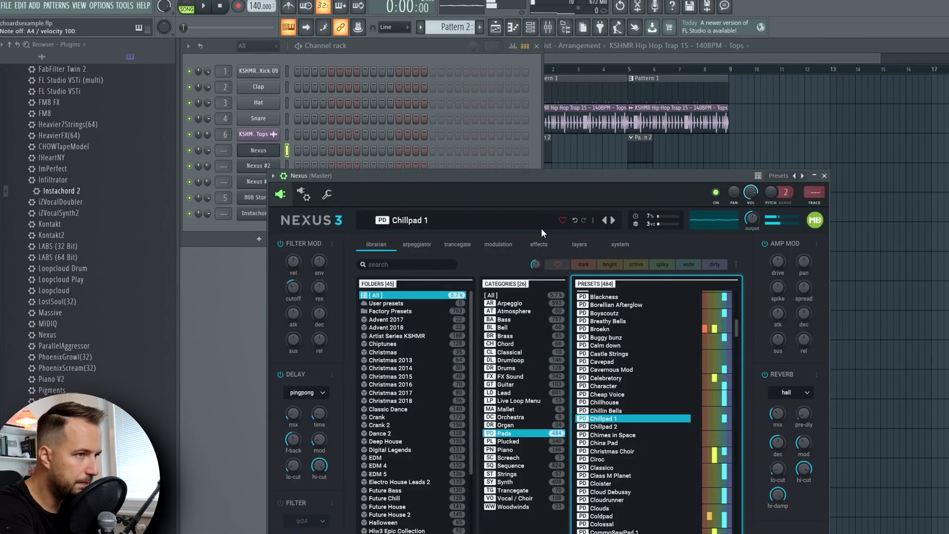
click(288, 165)
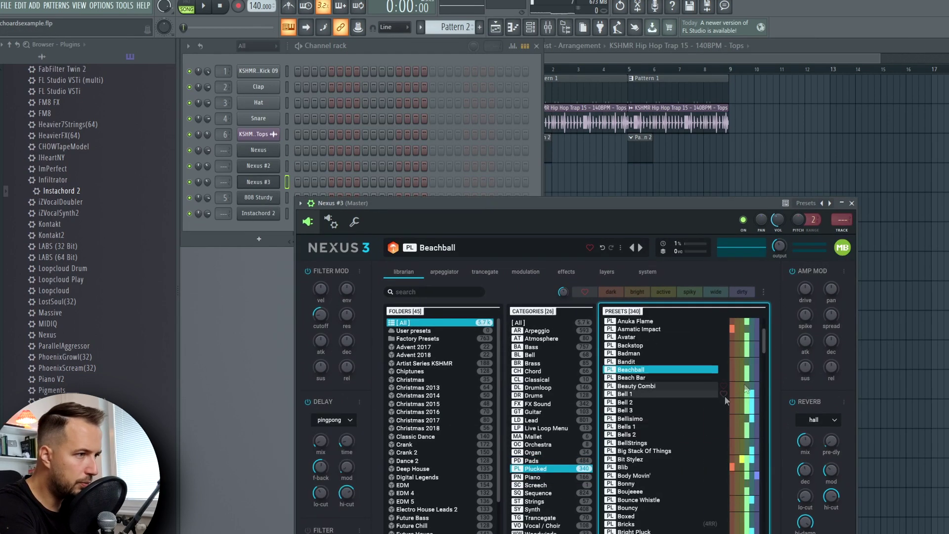
- Open Instachord 2 from its channel and load the factory preset RF 03 Strum D-Dmaj7-Gmaj7-A7
key(Down)
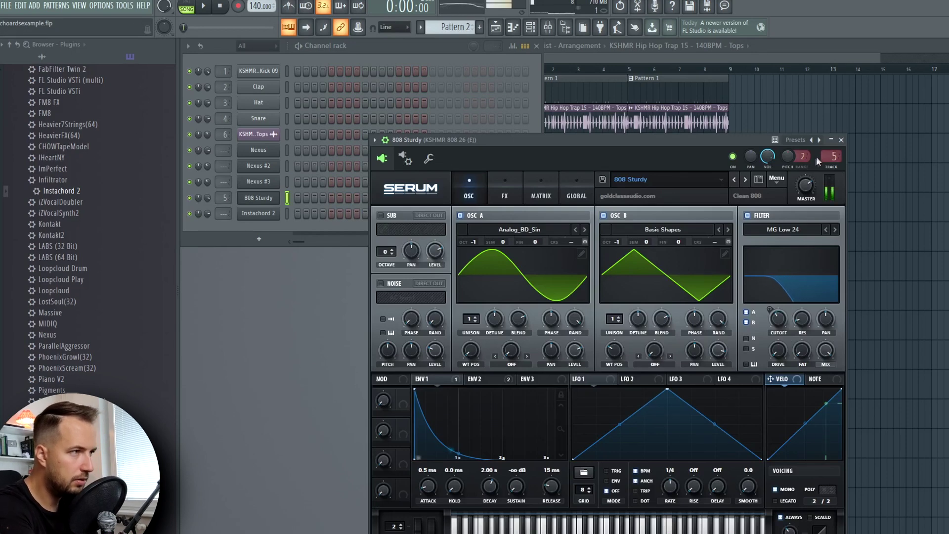
click(272, 216)
click(265, 216)
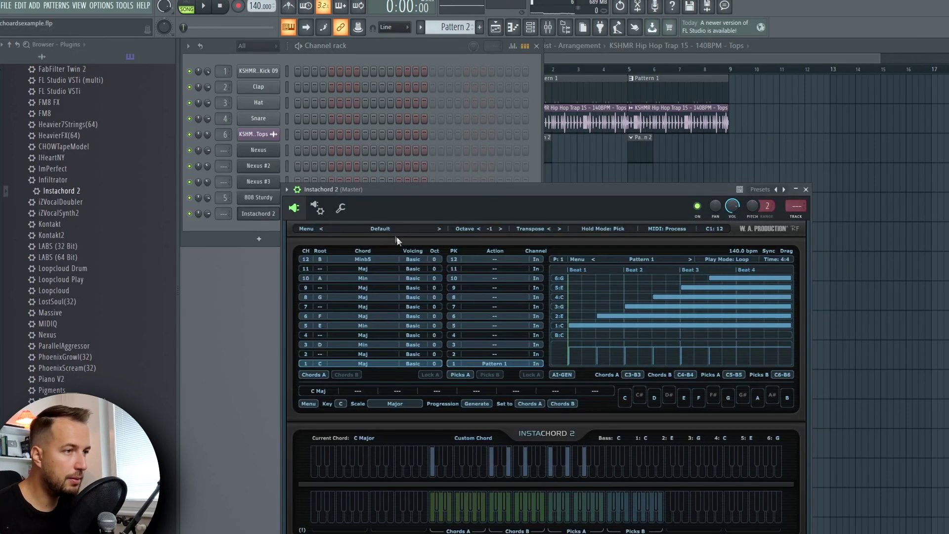
click(384, 228)
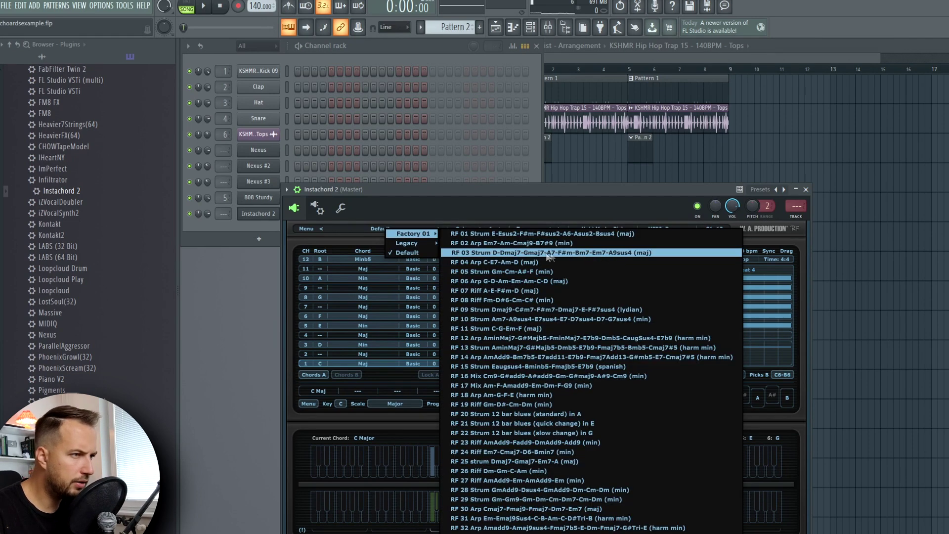
click(492, 253)
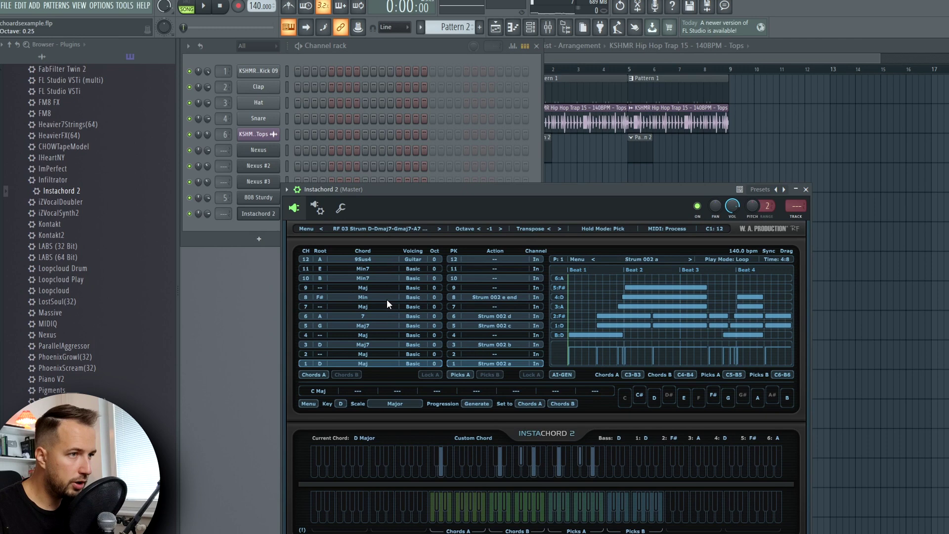
- Check the MIDI output port of Instachord 2 and the MIDI input ports of Nexus and Nexus #2
click(317, 208)
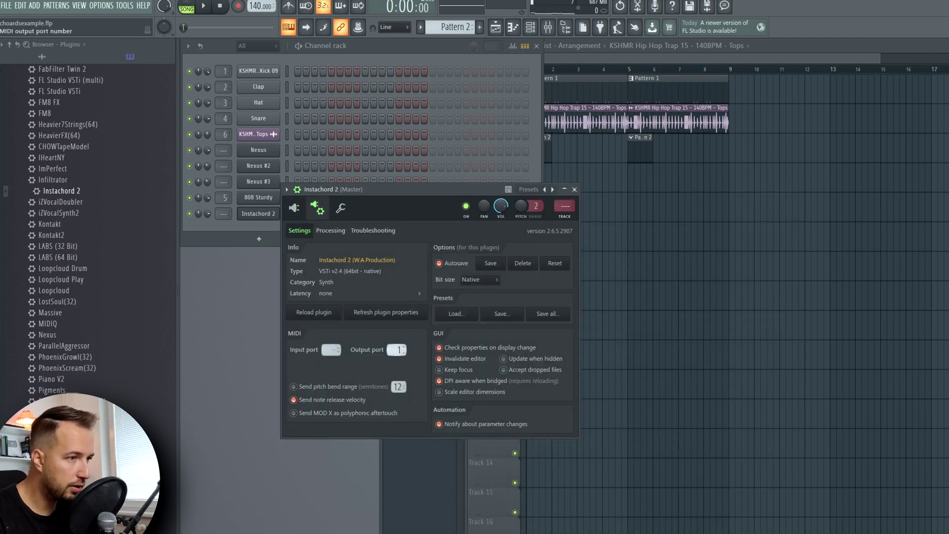
key(Escape)
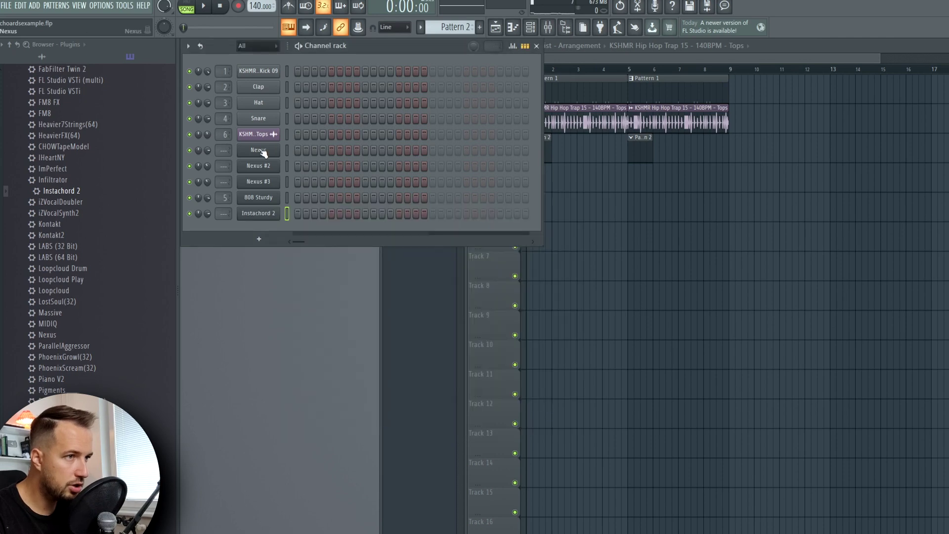
click(260, 150)
click(304, 193)
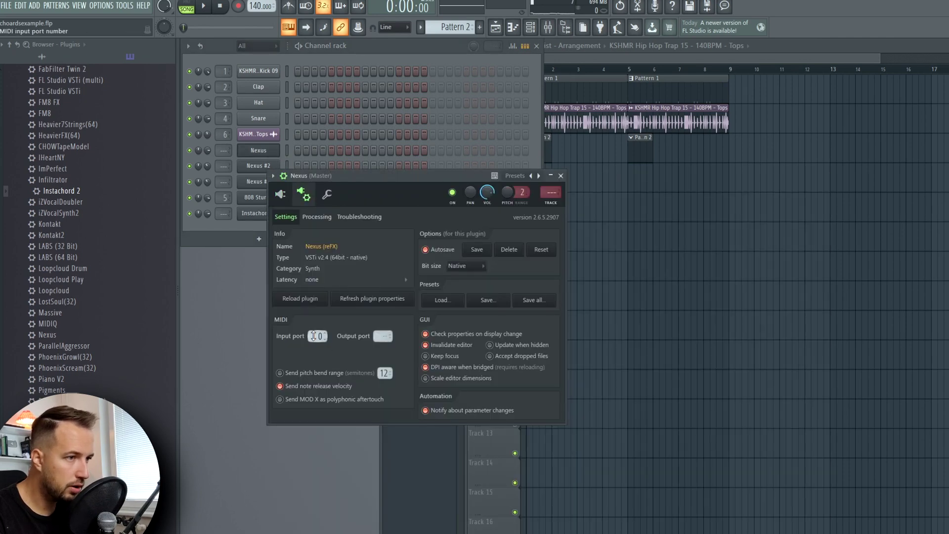
click(281, 193)
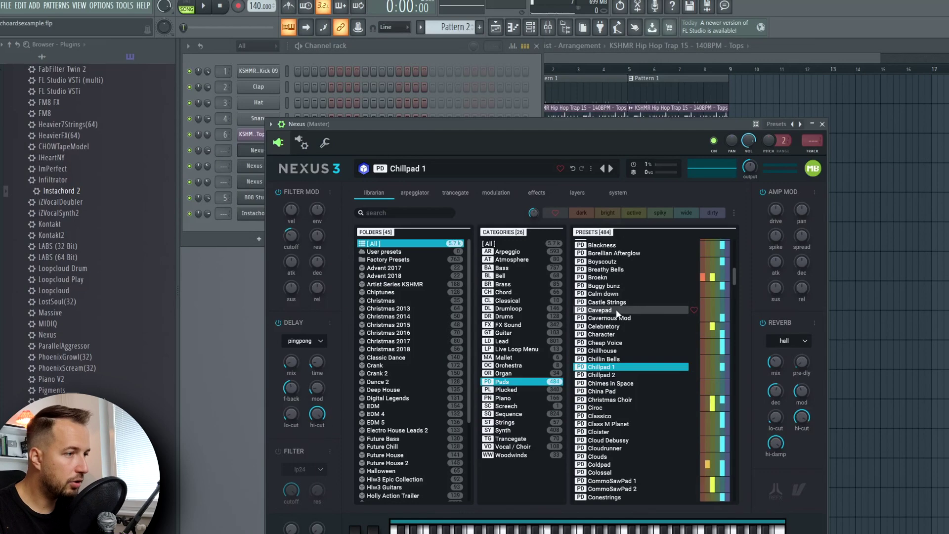
click(823, 125)
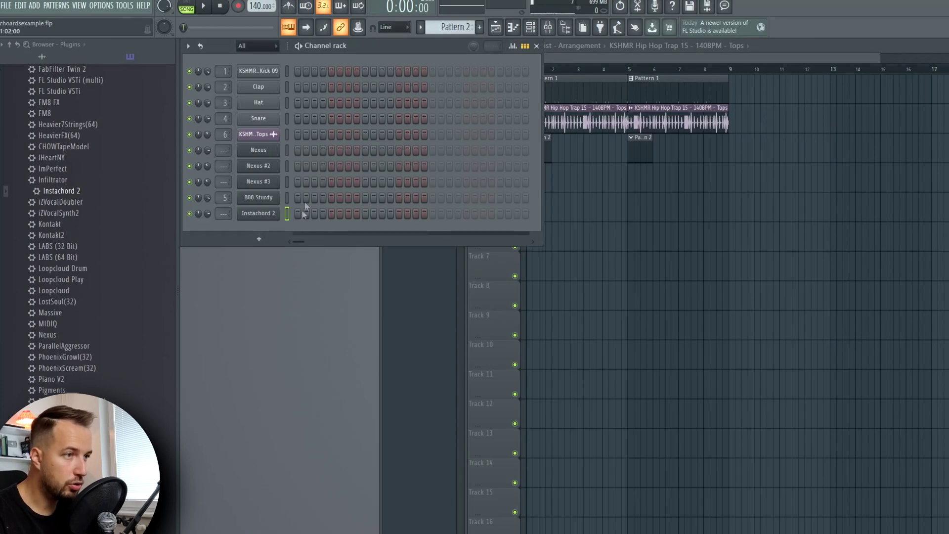
click(268, 170)
click(317, 208)
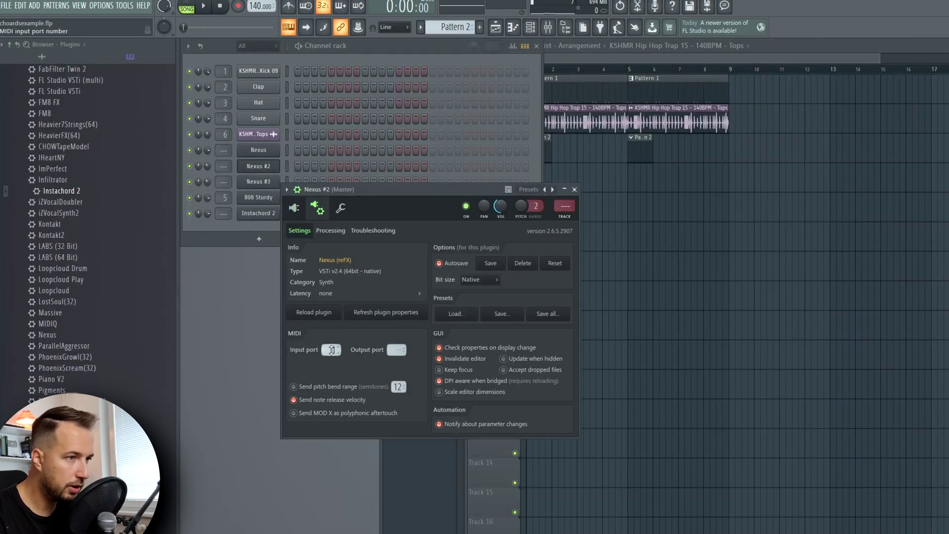
click(574, 189)
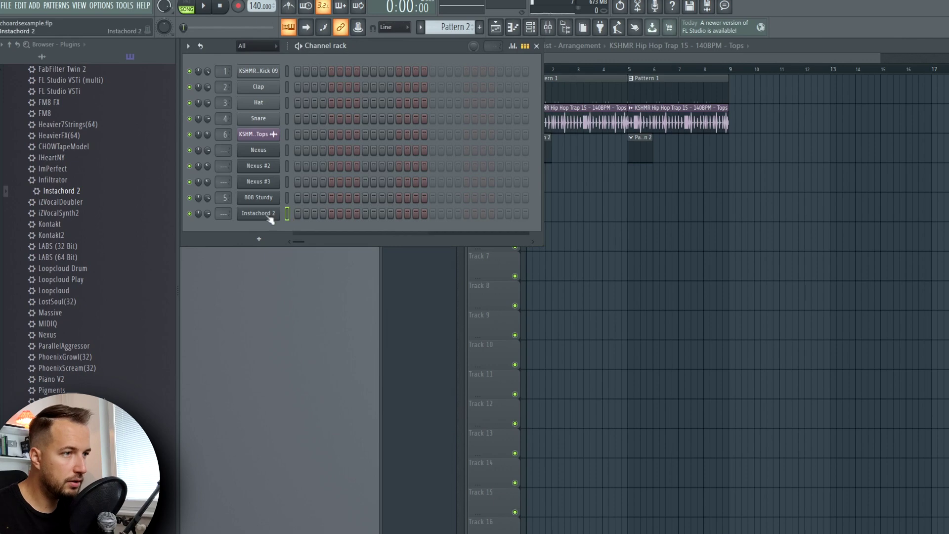
- Reopen Instachord 2, audition the Strum 002 a pick and trigger the first D major chord slot
click(268, 214)
click(299, 211)
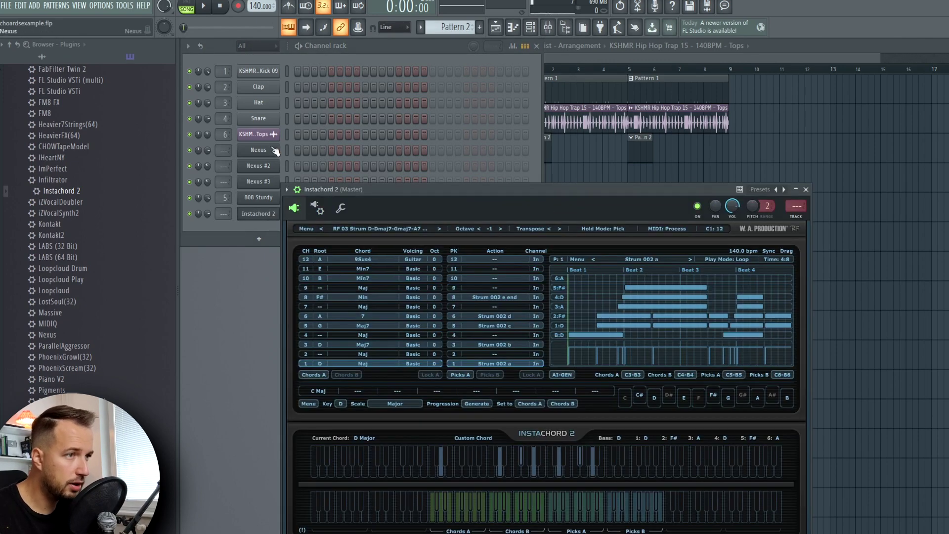
click(550, 516)
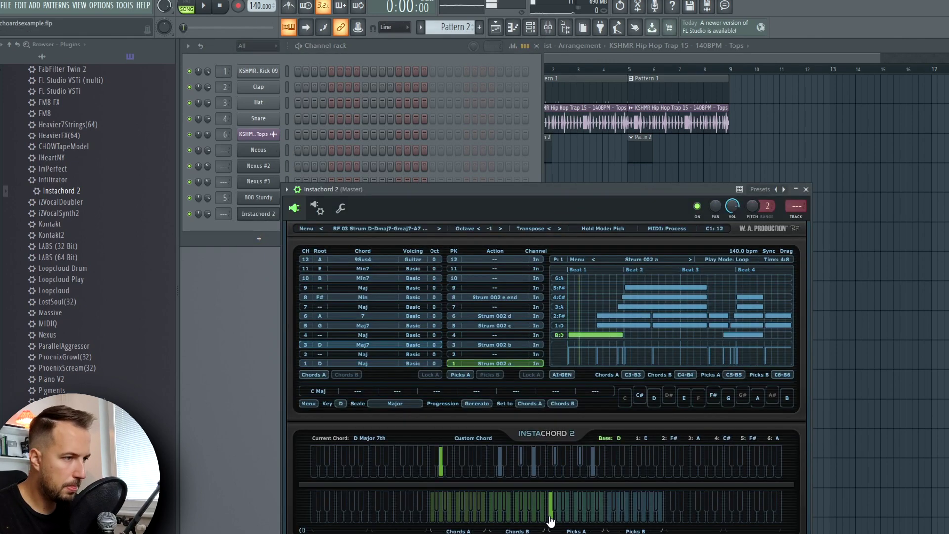
click(431, 520)
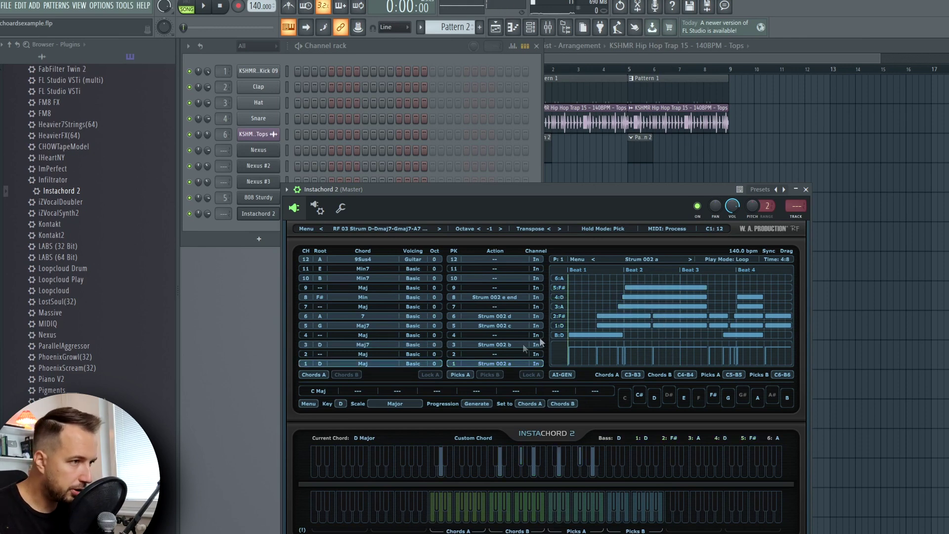
- Replace the first pick slot's pattern with the legacy pick Hit All 6 and audition it
click(636, 259)
mouse_move(585, 290)
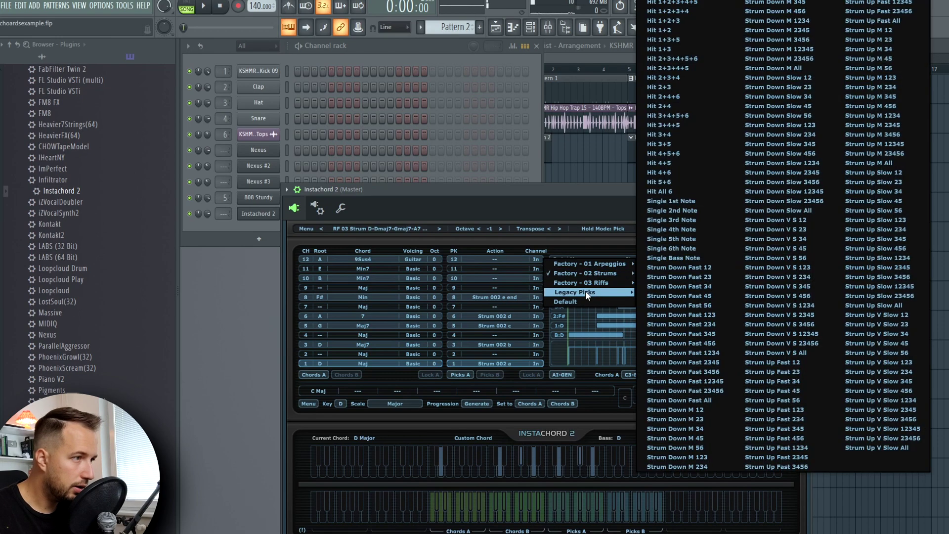
click(675, 191)
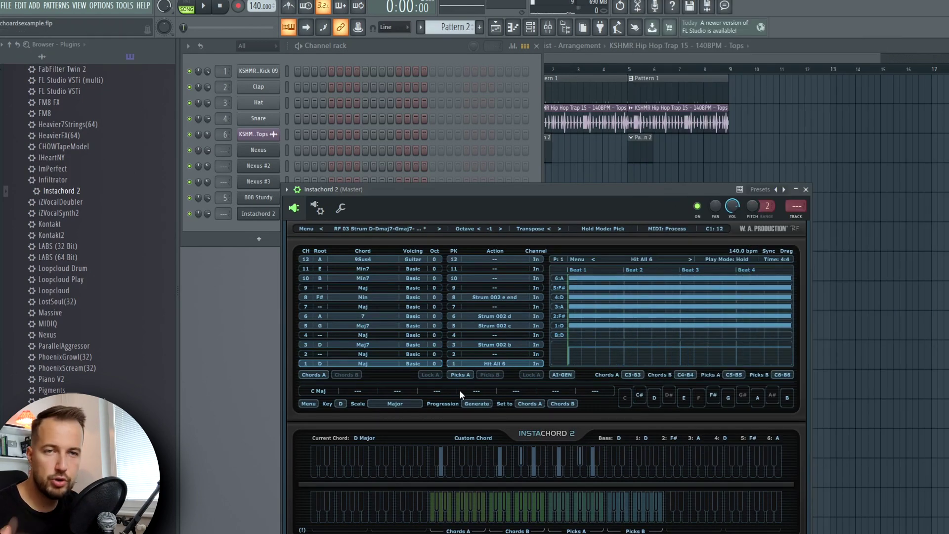
click(553, 519)
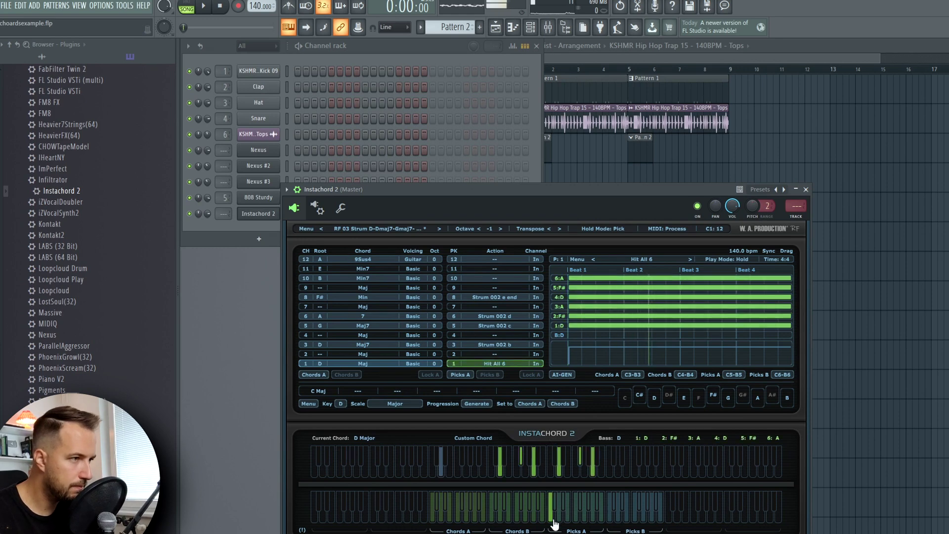
- Open the Instachord 2 channel's piano roll, return to the plugin to check its chord and pick key ranges, and close it
click(805, 189)
right_click(278, 218)
click(301, 213)
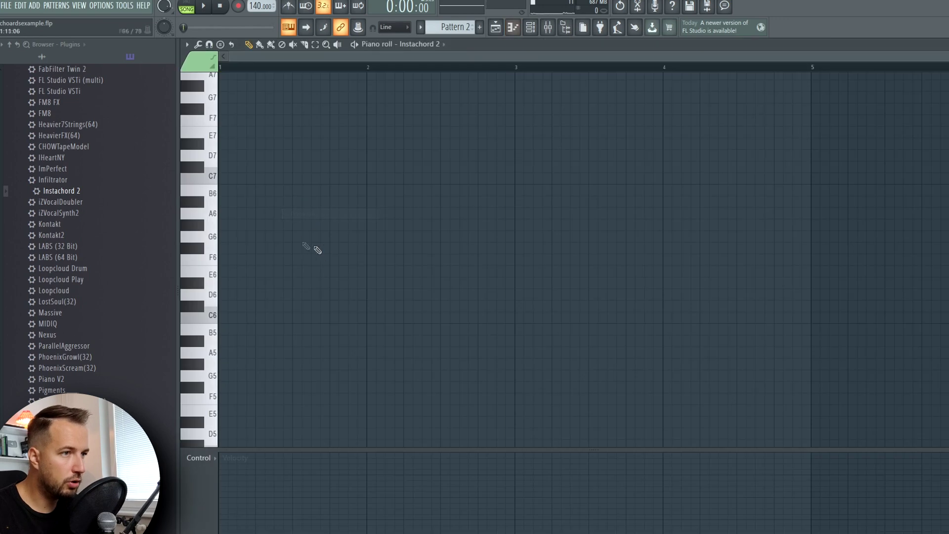
click(946, 45)
click(258, 214)
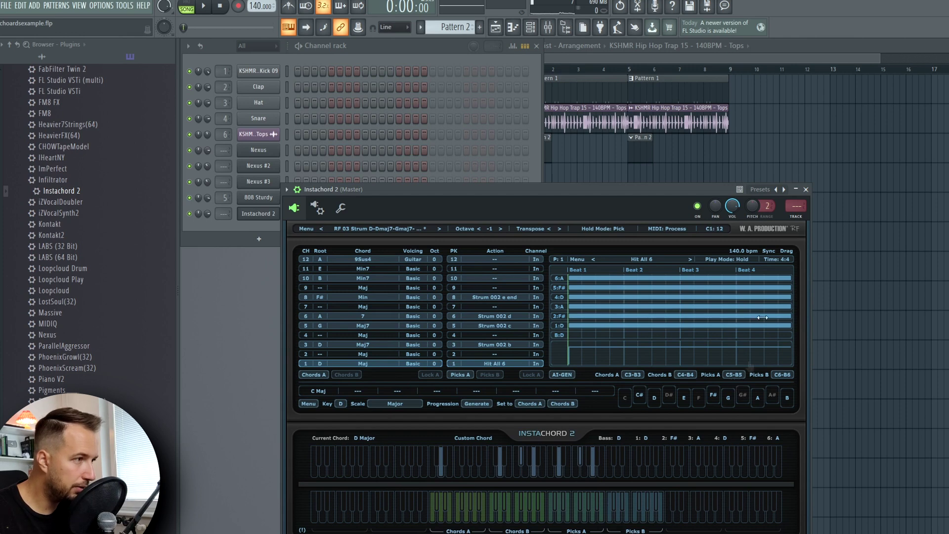
click(805, 189)
- In the Instachord 2 piano roll of Pattern 2, draw one-bar chord notes C3, D3 and E3 in bars 1 to 3
right_click(278, 214)
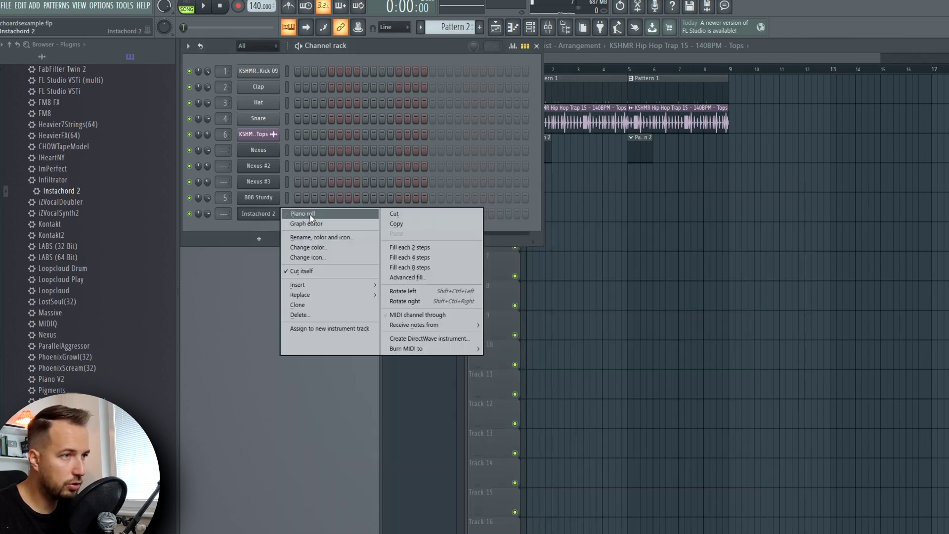
click(311, 216)
click(227, 389)
drag(236, 390, 369, 390)
click(368, 364)
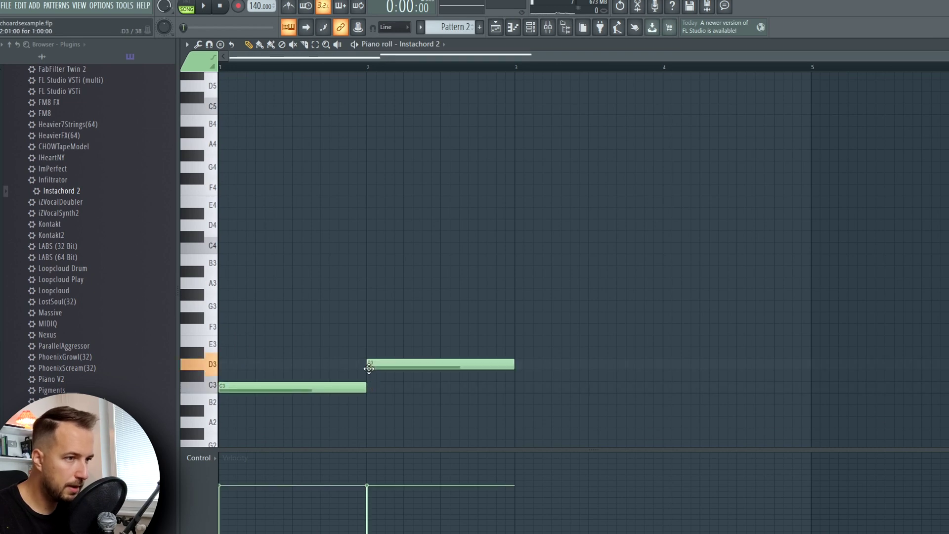
drag(524, 341, 513, 342)
- Add one-bar C5 pick notes across bars 1 to 4 and an A#3 chord note in bar 4, and play the pattern
scroll(377, 307, up, 5)
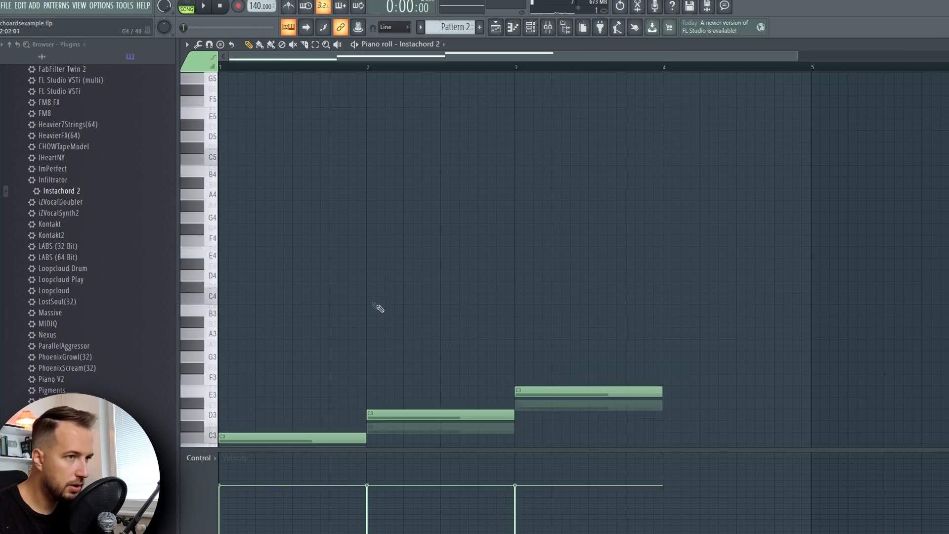
click(237, 249)
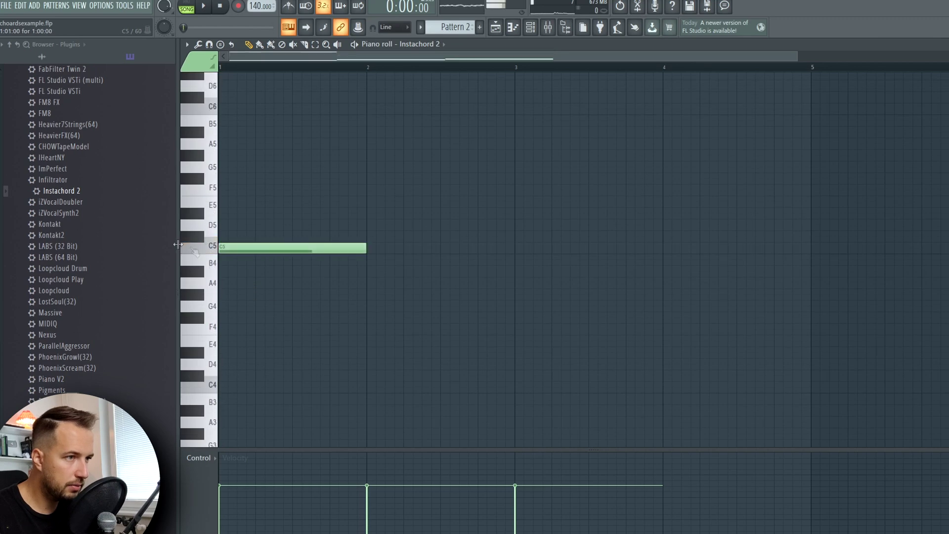
click(378, 250)
click(521, 250)
click(669, 251)
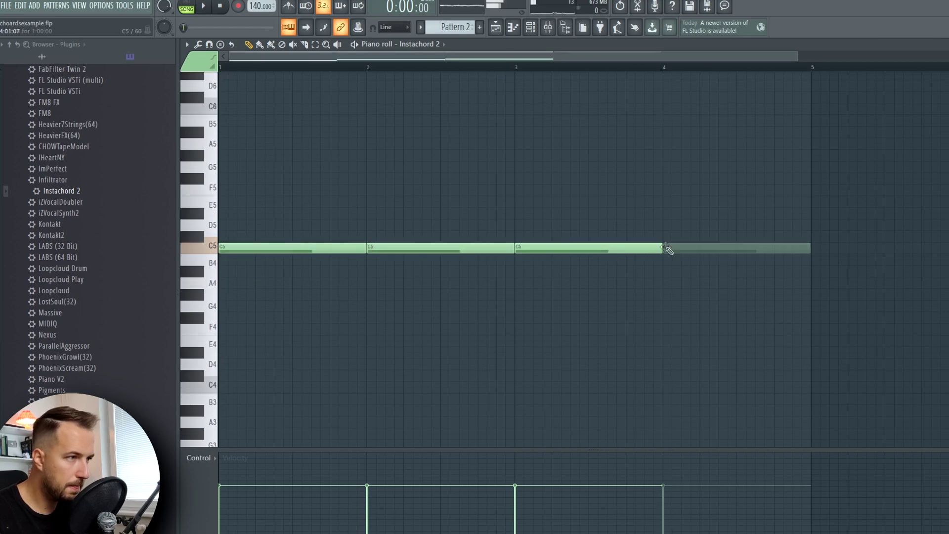
scroll(642, 291, down, 5)
click(670, 272)
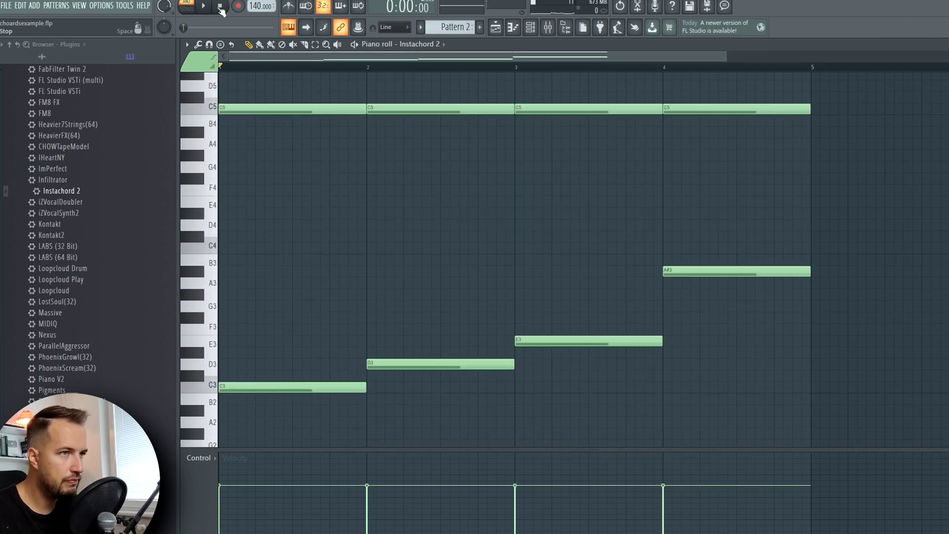
key(space)
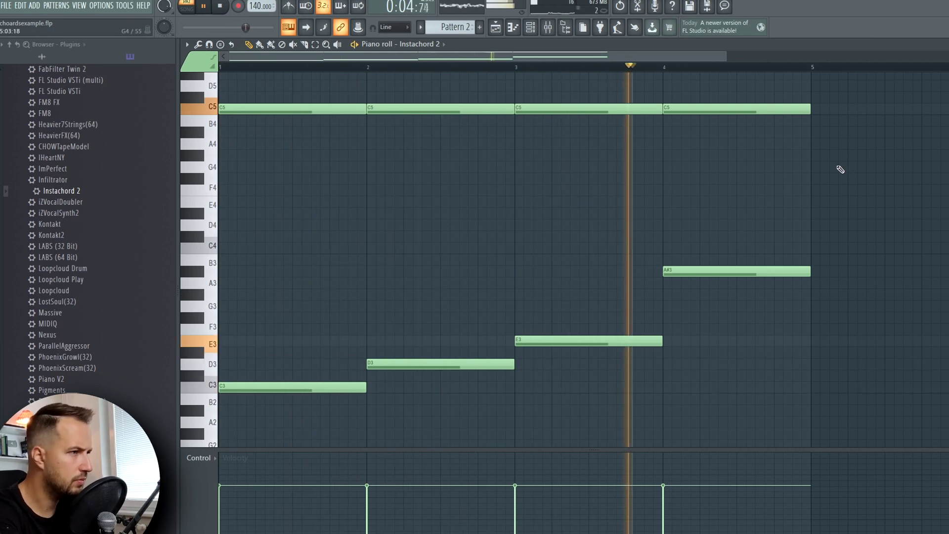
- Select all chord and pick notes, shorten each to 14 steps while playing the pattern, and clear the selection
drag(873, 197, 238, 440)
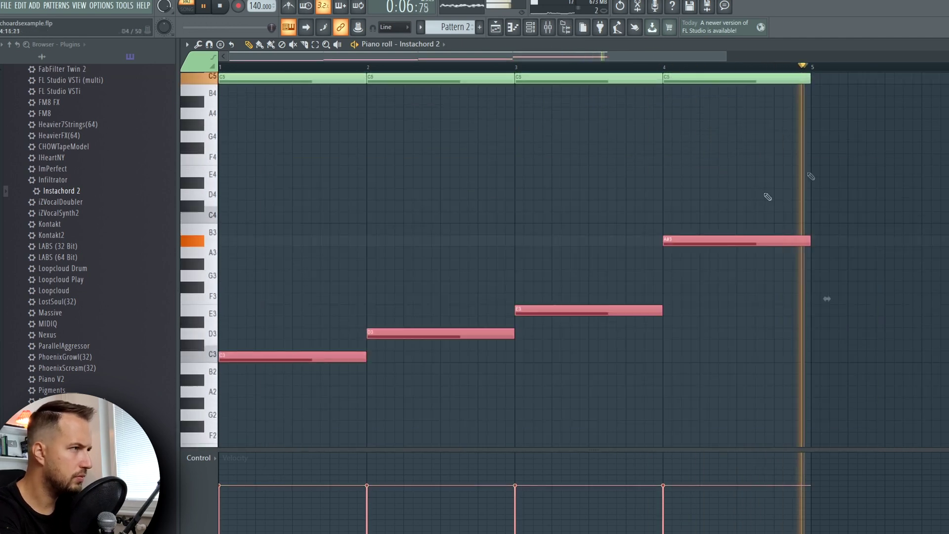
click(946, 46)
key(F7)
key(space)
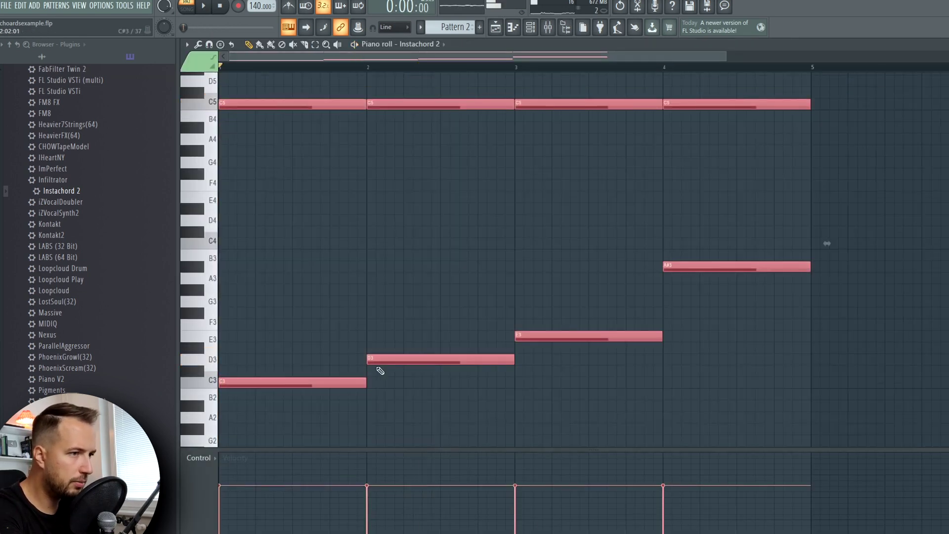
drag(364, 378, 347, 380)
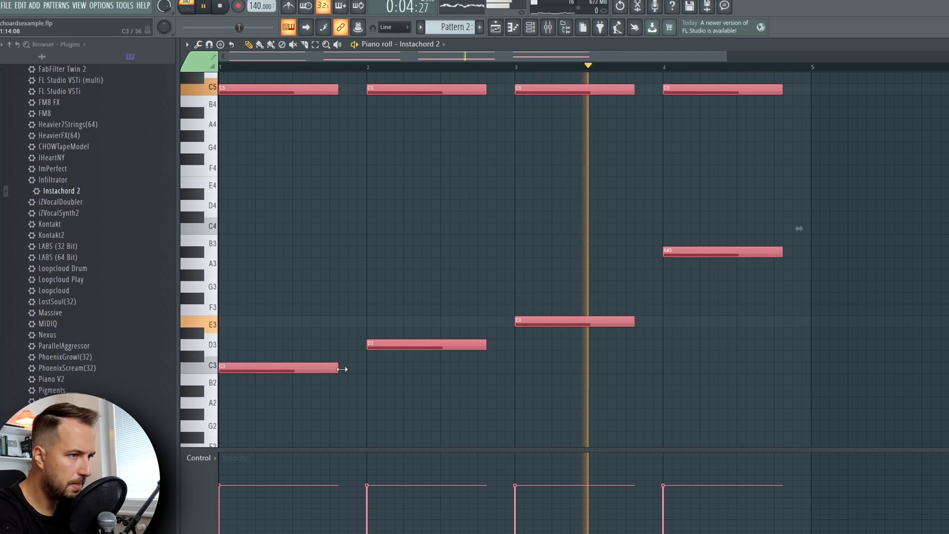
drag(343, 369, 351, 367)
ctrl+click(386, 269)
scroll(405, 272, up, 2)
key(space)
scroll(464, 289, down, 2)
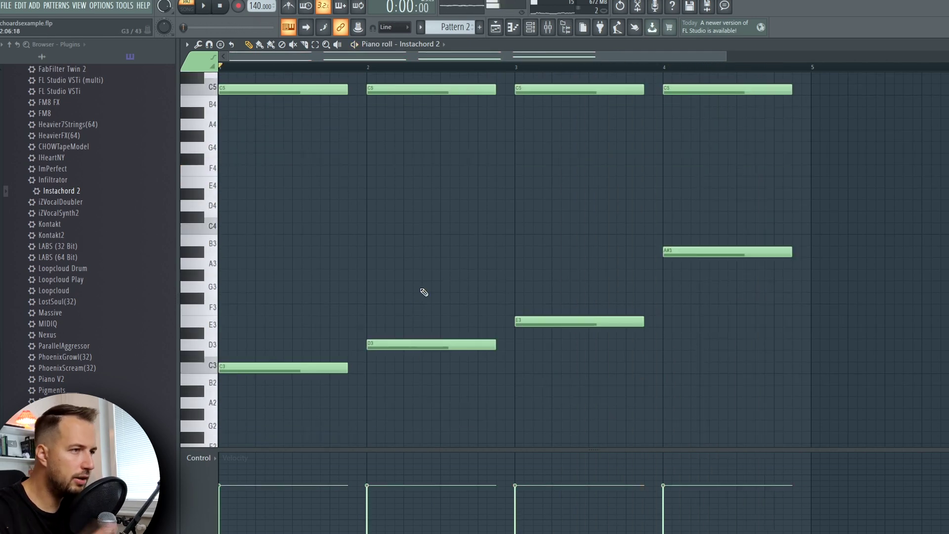
- Try the bar 4 chord note at G3, play the pattern, and undo the move
drag(692, 251, 692, 287)
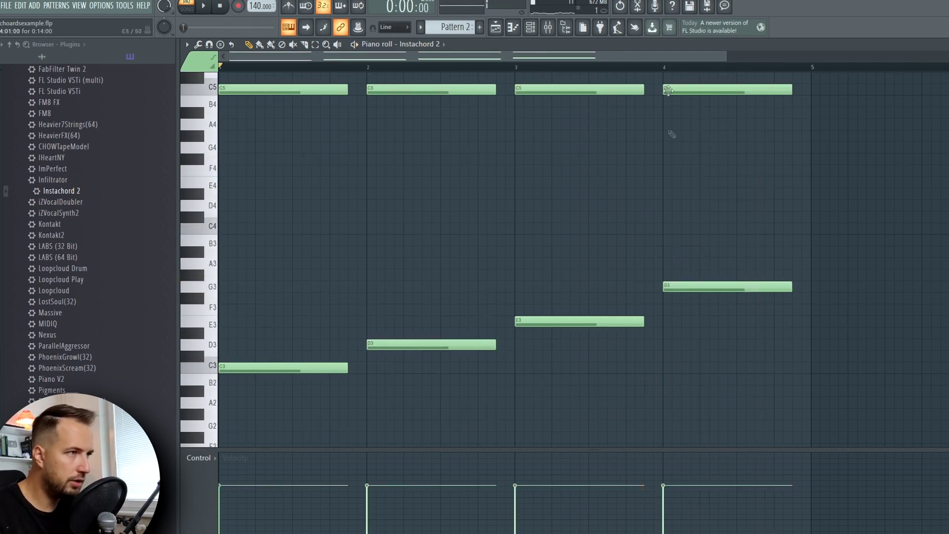
click(518, 67)
key(space)
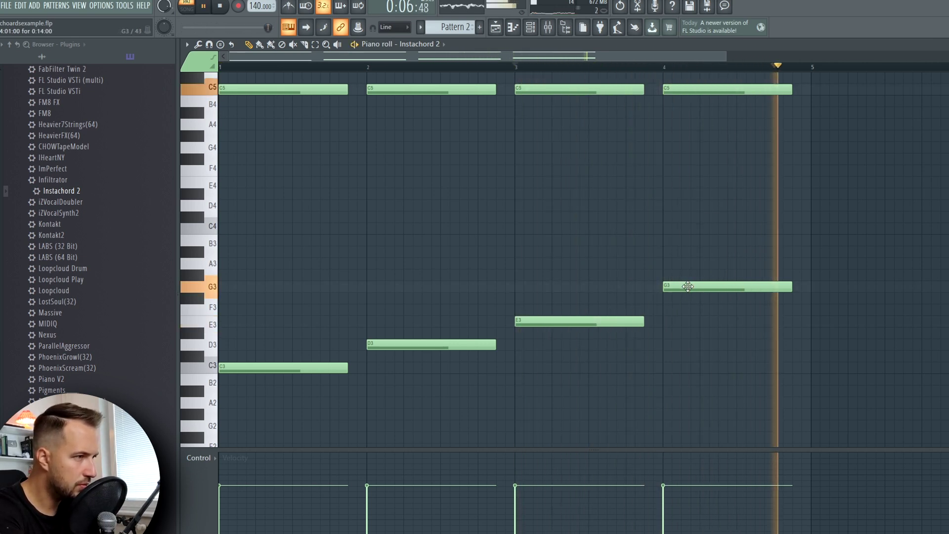
key(space)
key(ctrl+z)
- Duplicate the four-bar chord and pick sequence into bars 5 to 8 and deselect the copy
scroll(667, 77, down, 1)
scroll(689, 183, up, 3)
scroll(694, 193, down, 2)
drag(777, 108, 518, 191)
key(ctrl+a)
key(ctrl+b)
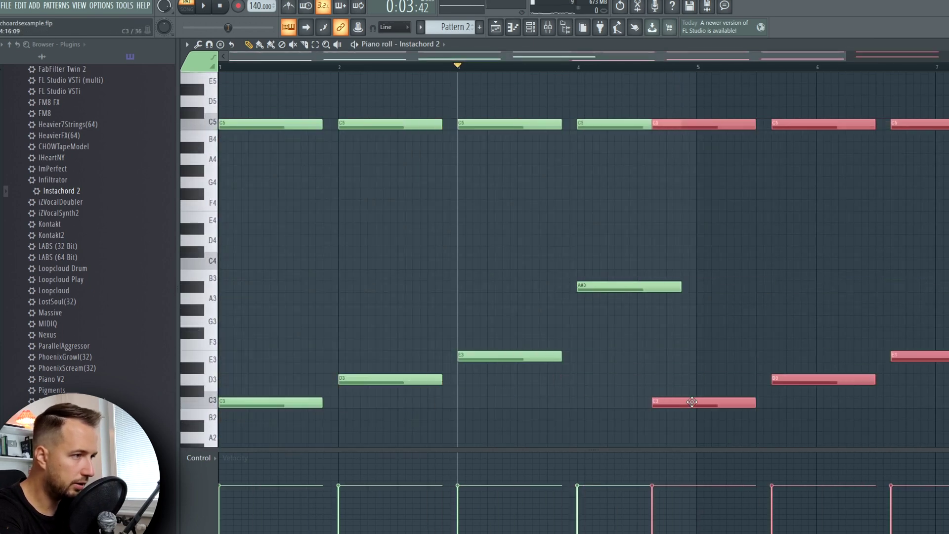
drag(609, 59, 684, 90)
ctrl+click(818, 261)
- Move the bar 8 chord note to G3, play the extended pattern, and close the piano roll
drag(771, 290, 771, 322)
key(space)
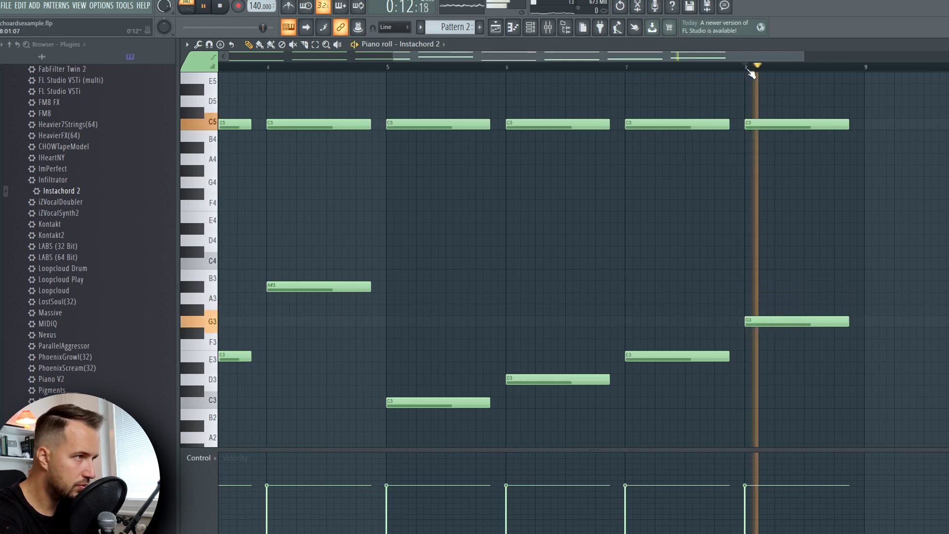
mouse_move(720, 58)
mouse_down()
mouse_move(426, 86)
mouse_move(0, 70)
mouse_up()
key(space)
scroll(567, 206, down, 1)
key(Escape)
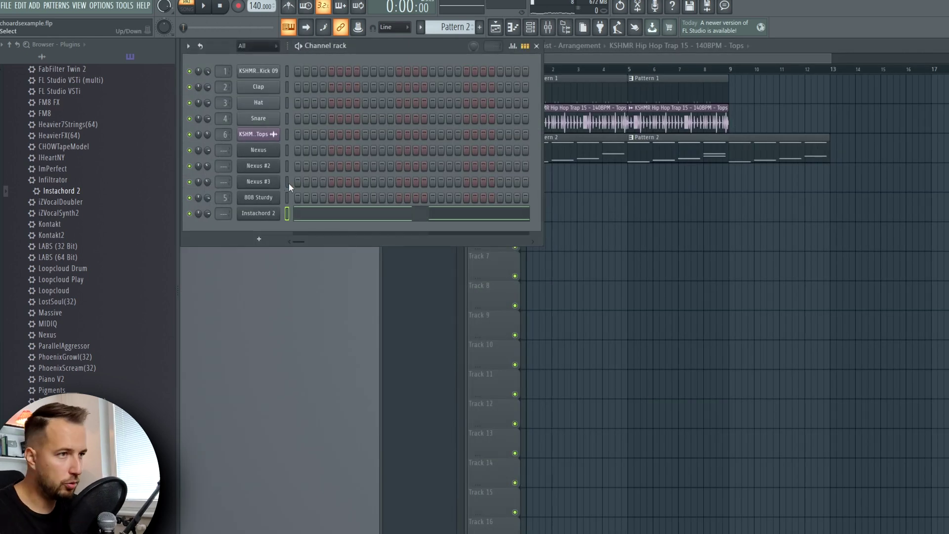
- Clone the Instachord 2 channel, set the copy's MIDI output port to 2, and close its settings
right_click(267, 218)
click(304, 302)
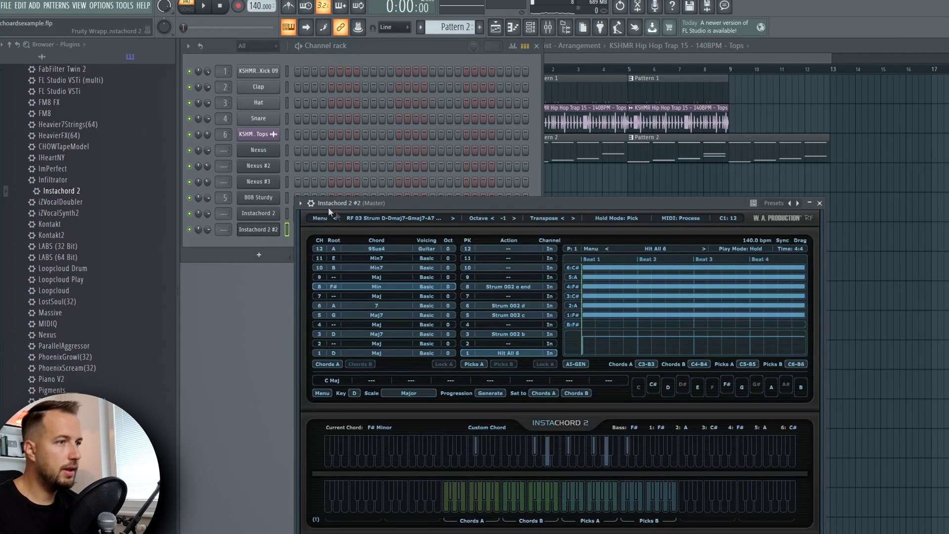
click(311, 203)
click(331, 221)
drag(411, 364, 411, 358)
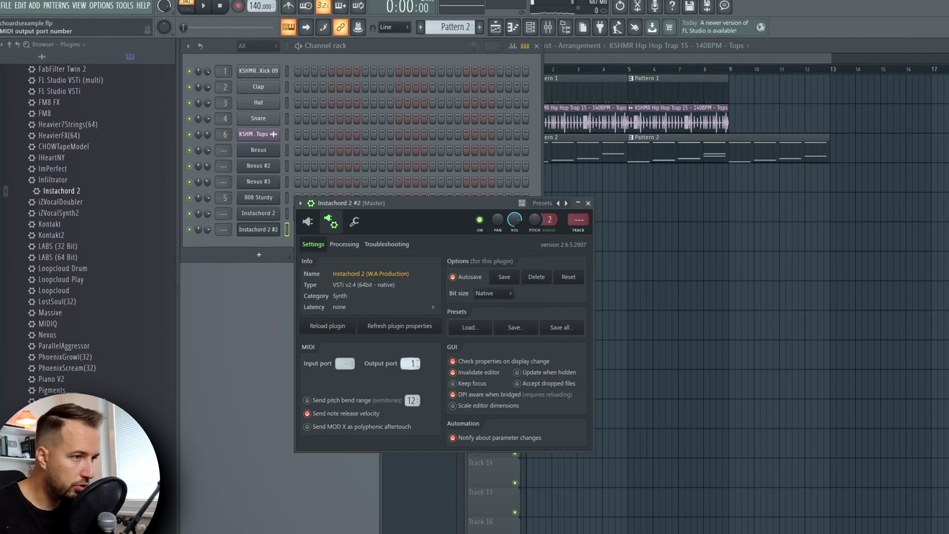
click(269, 199)
click(407, 159)
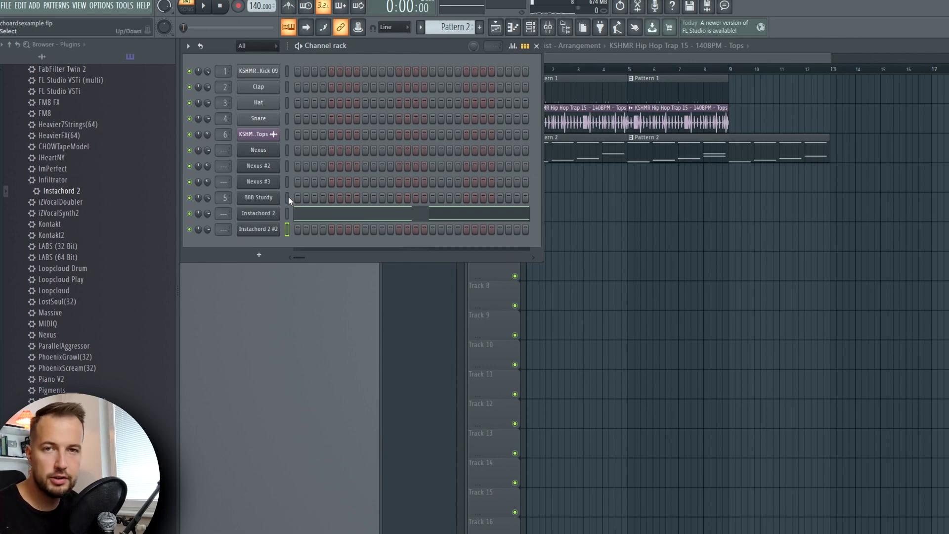
- Assign the legacy pick Single 1st Note to pick key 1 of the cloned Instachord and audition it
click(258, 229)
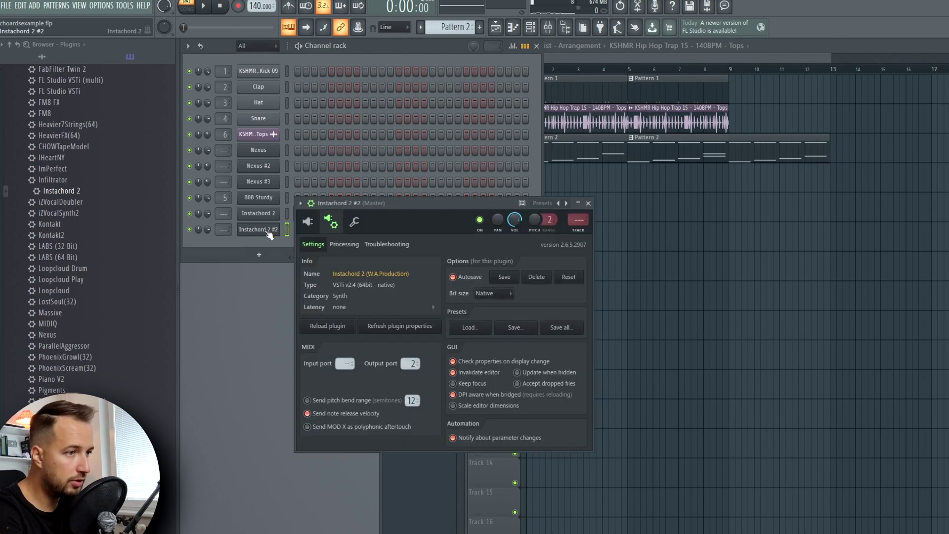
click(305, 225)
click(566, 529)
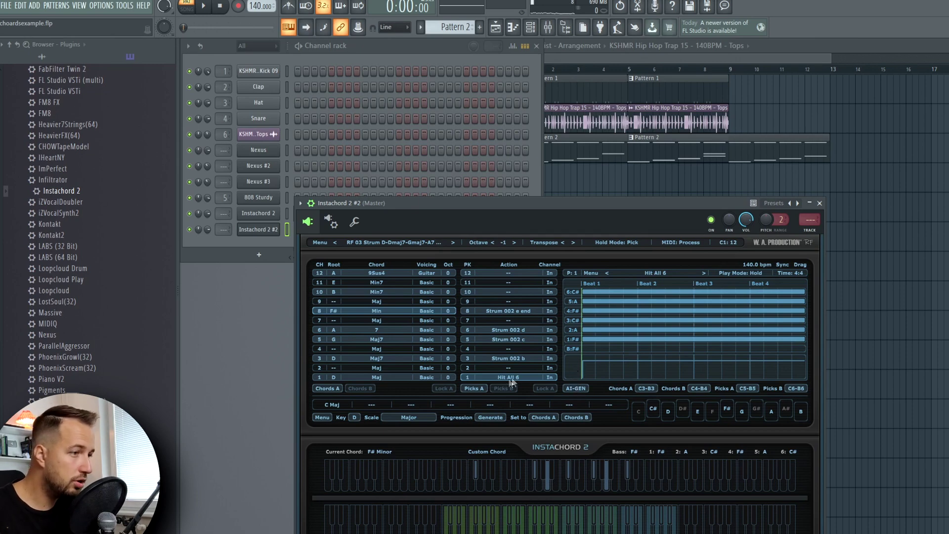
click(654, 274)
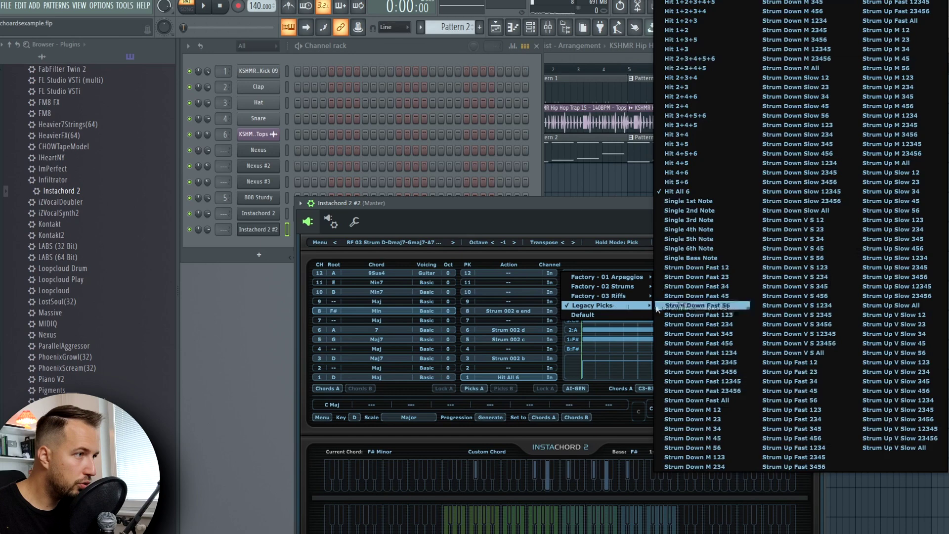
click(694, 203)
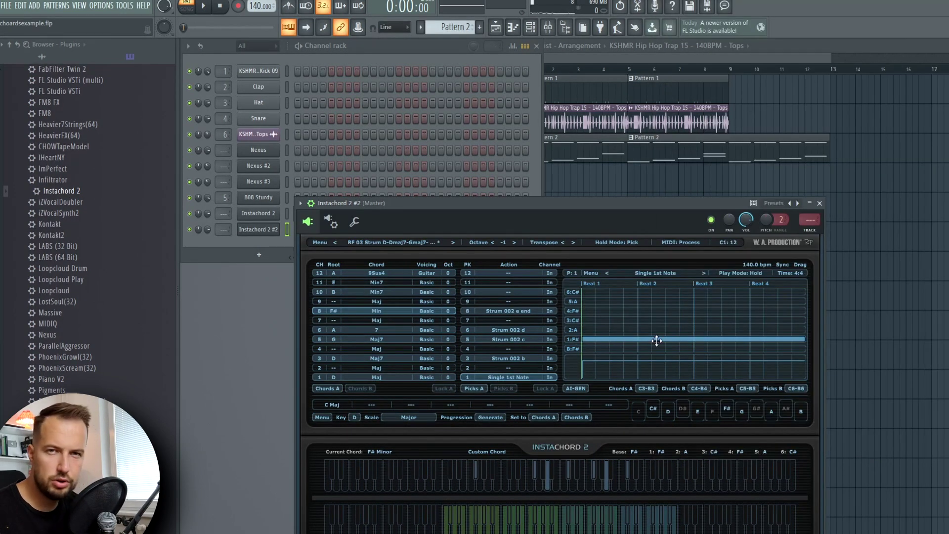
click(567, 529)
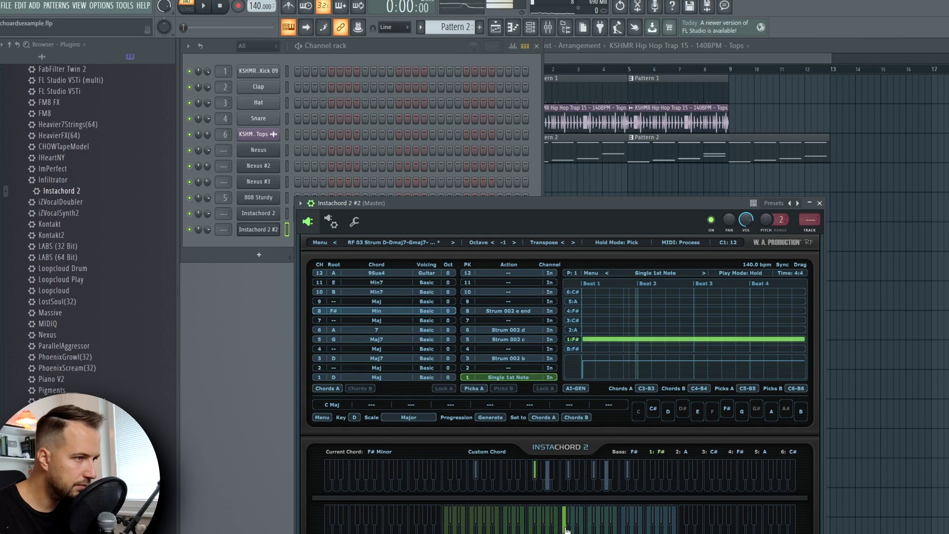
- Try the cloned Instachord's octave at -3, raise it again, and audition pick key 1 after each change
click(493, 241)
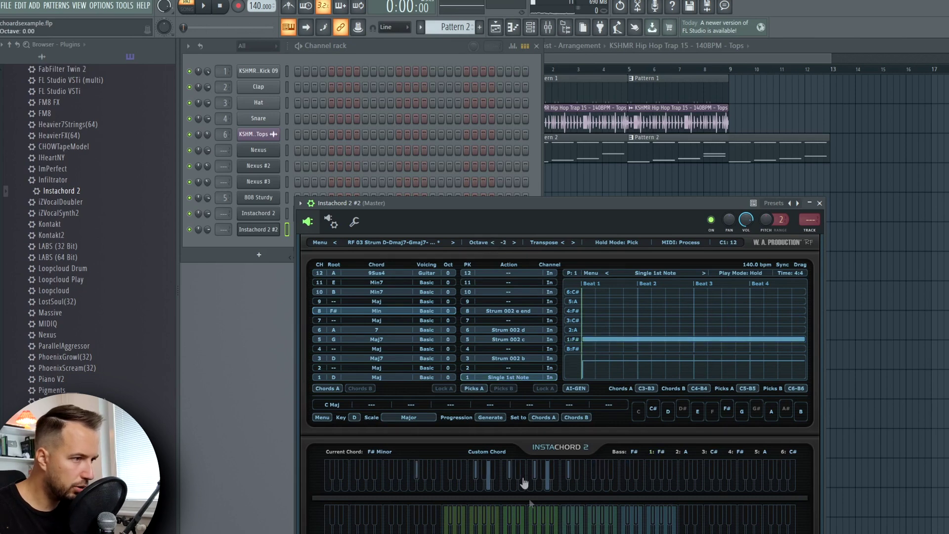
click(564, 531)
click(514, 242)
click(568, 530)
- Copy all eight bars of chord and pick notes from the original Instachord 2 piano roll
scroll(925, 114, down, 1)
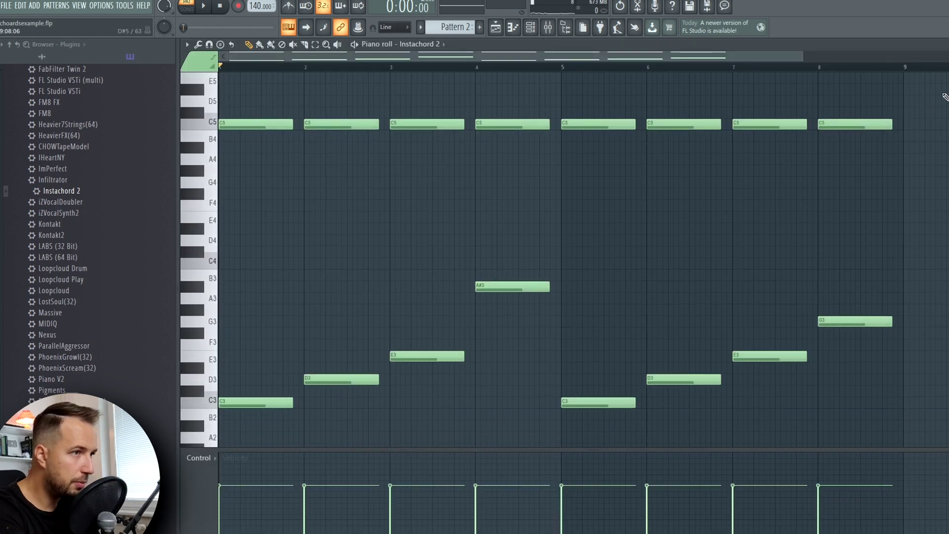
drag(942, 83, 180, 482)
scroll(474, 295, down, 1)
scroll(608, 267, up, 3)
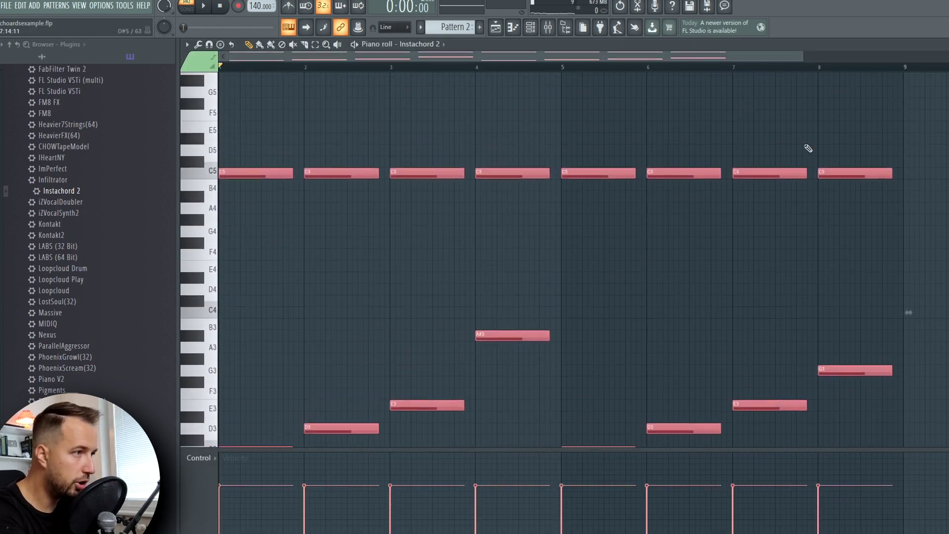
scroll(790, 170, down, 2)
key(Escape)
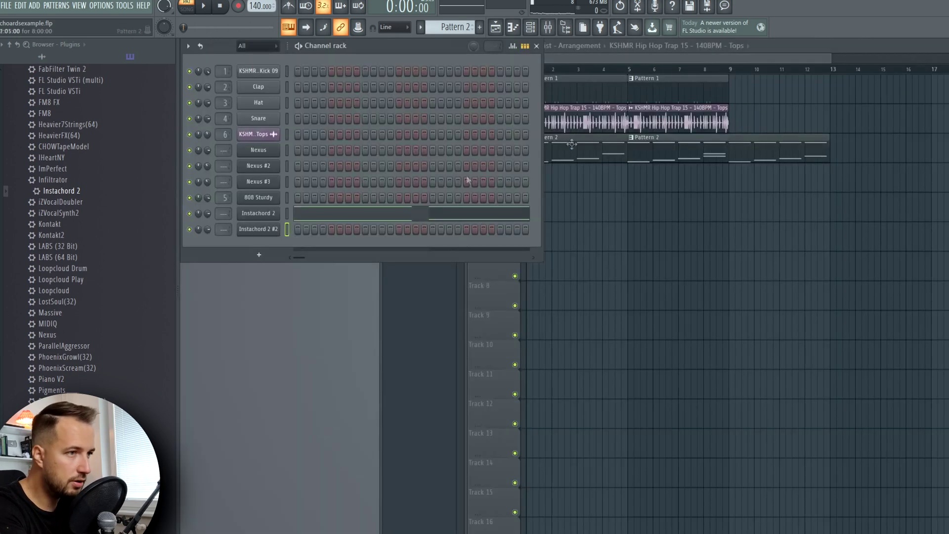
- Paste the copied notes into the cloned Instachord's piano roll in Pattern 3 and play the pattern
right_click(285, 230)
click(304, 227)
key(ctrl+v)
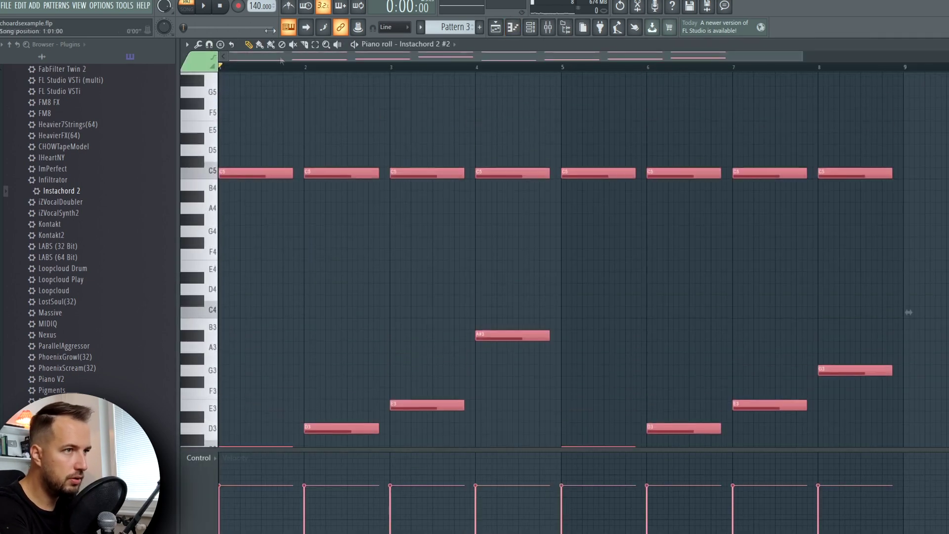
click(203, 7)
scroll(420, 240, down, 2)
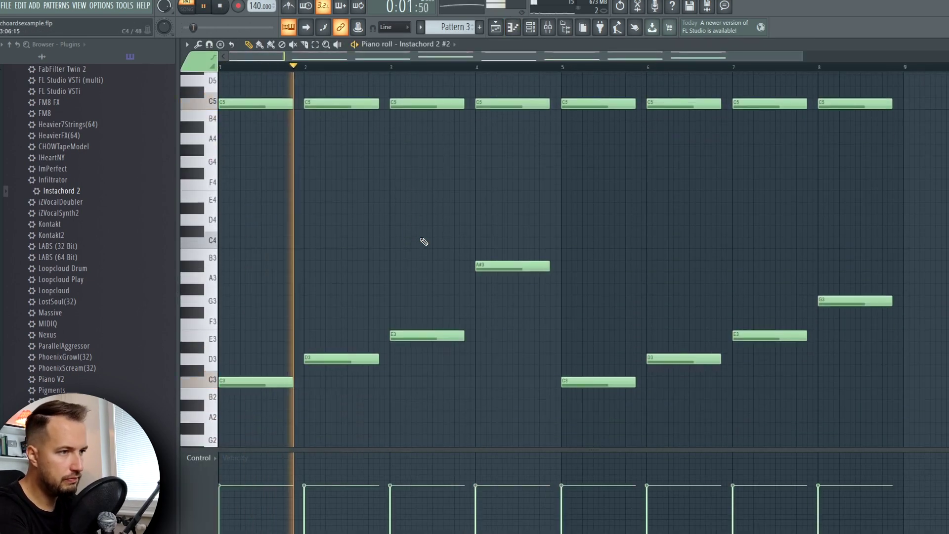
scroll(435, 250, up, 1)
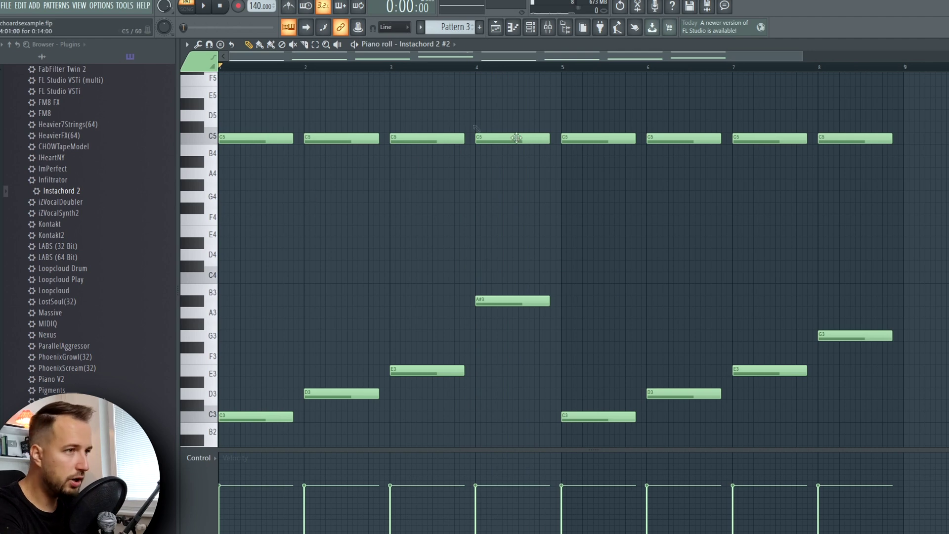
- Shorten the first C5 pick note and add short C5 notes after it, playing the pattern to check the rhythm
scroll(273, 140, up, 2)
mouse_move(290, 140)
mouse_down()
mouse_move(262, 139)
mouse_move(282, 140)
mouse_up()
click(271, 139)
key(space)
key(space)
key(space)
click(306, 140)
click(292, 140)
key(space)
key(space)
- Continue the C5 pick rhythm through bar 4 with notes of varied lengths
drag(375, 140, 344, 140)
click(357, 128)
right_click(356, 128)
drag(440, 142, 372, 141)
click(379, 141)
- Duplicate the four-bar C5 pick rhythm into bars 5 to 8, deselect it, and play the pattern
drag(601, 97, 227, 155)
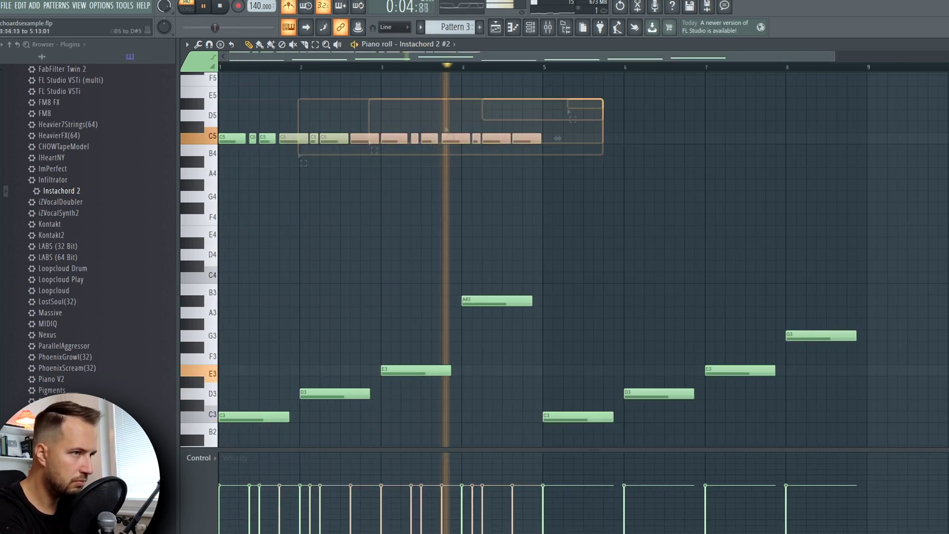
key(ctrl+b)
ctrl+click(881, 140)
click(288, 7)
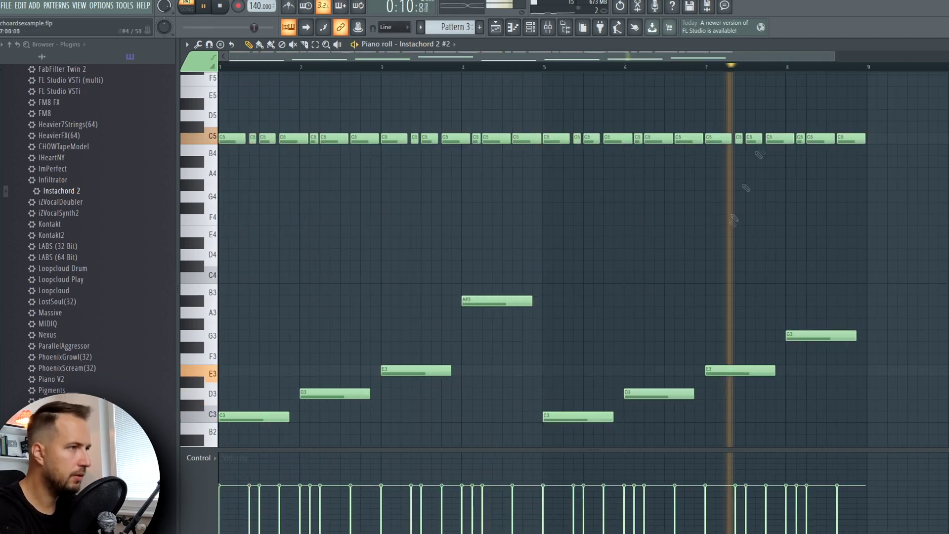
key(space)
- Trim the Pattern 2 clip to the end of bar 8, place Pattern 3 on Track 4, and play the arrangement
key(F7)
drag(830, 151, 729, 151)
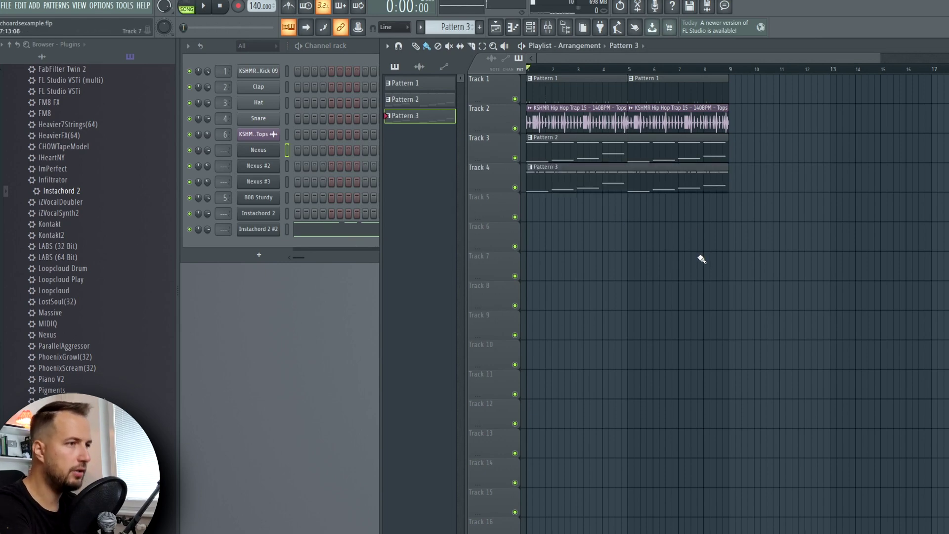
key(space)
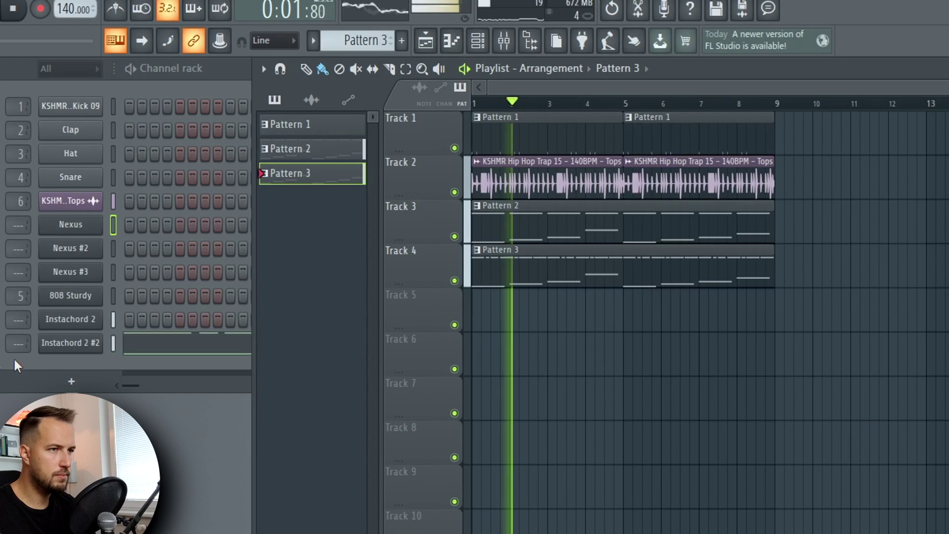
click(17, 365)
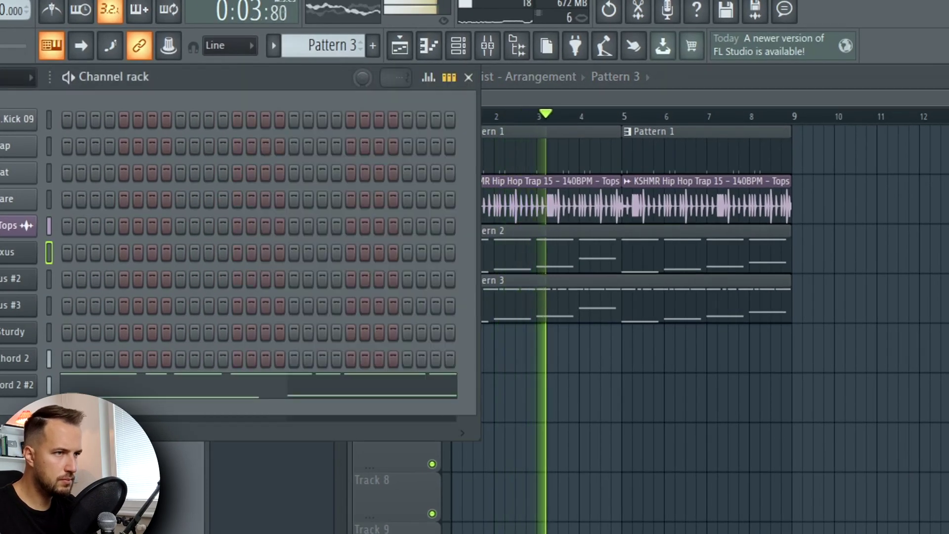
right_click(819, 446)
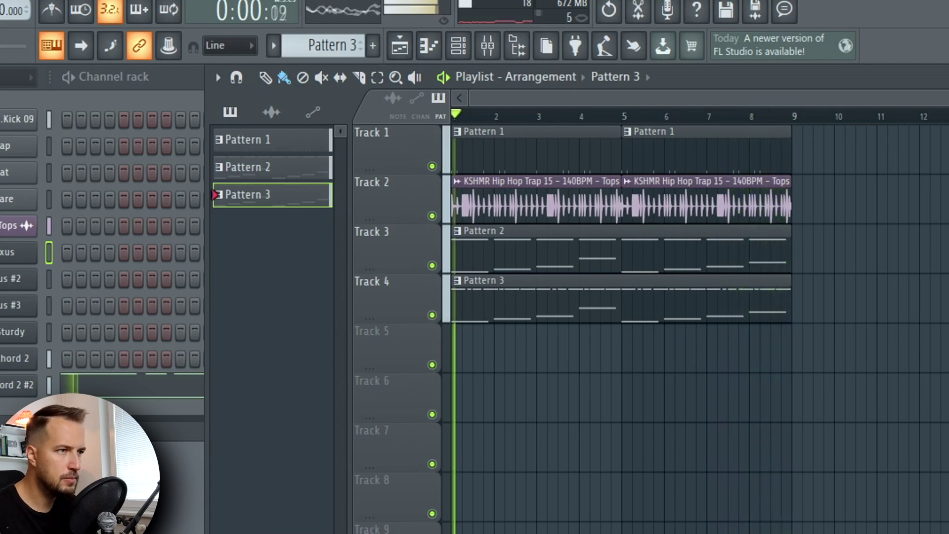
key(space)
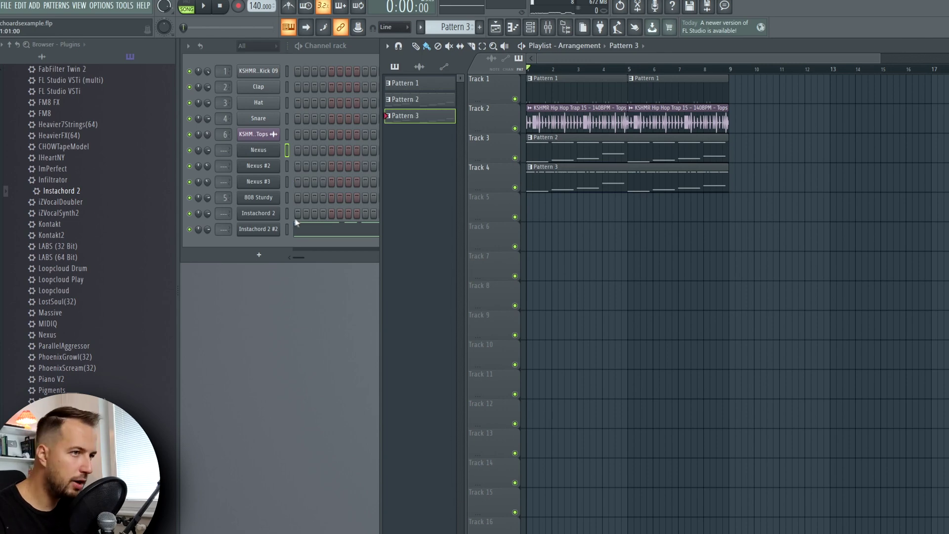
- Check the preset name, key list and scale list of the original Instachord 2, and close the plugin
click(258, 217)
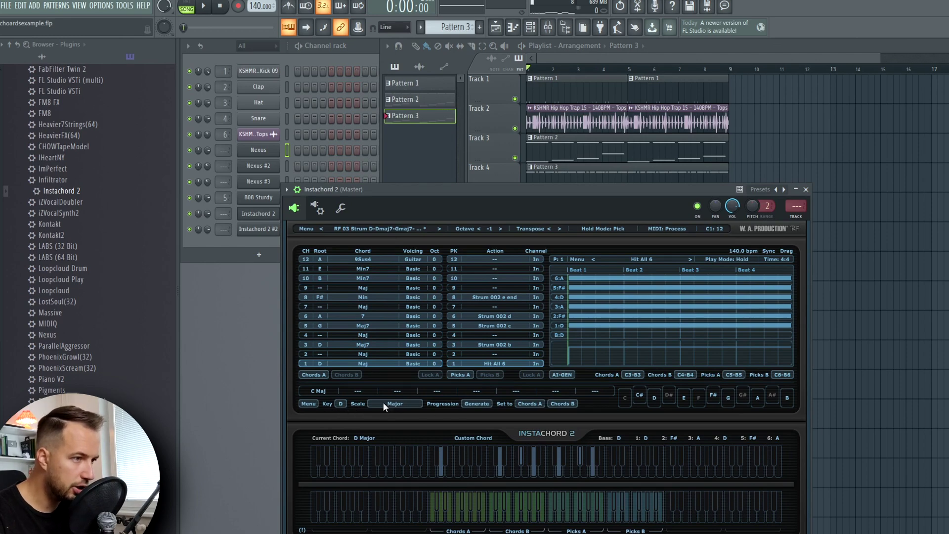
click(380, 228)
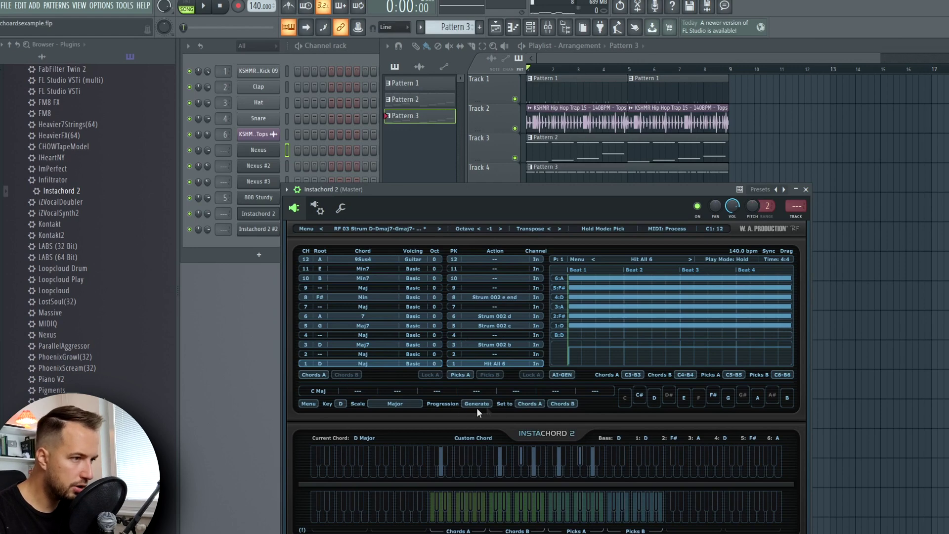
click(339, 405)
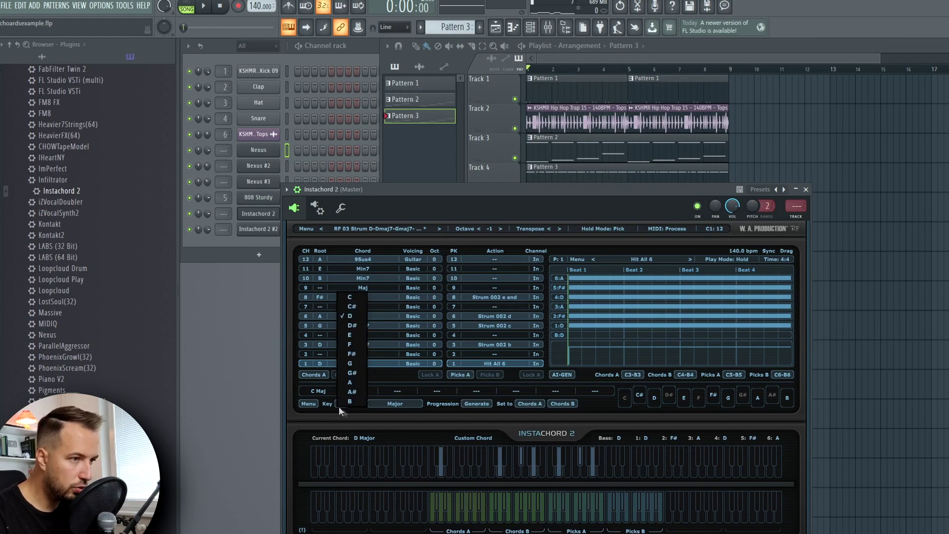
click(393, 404)
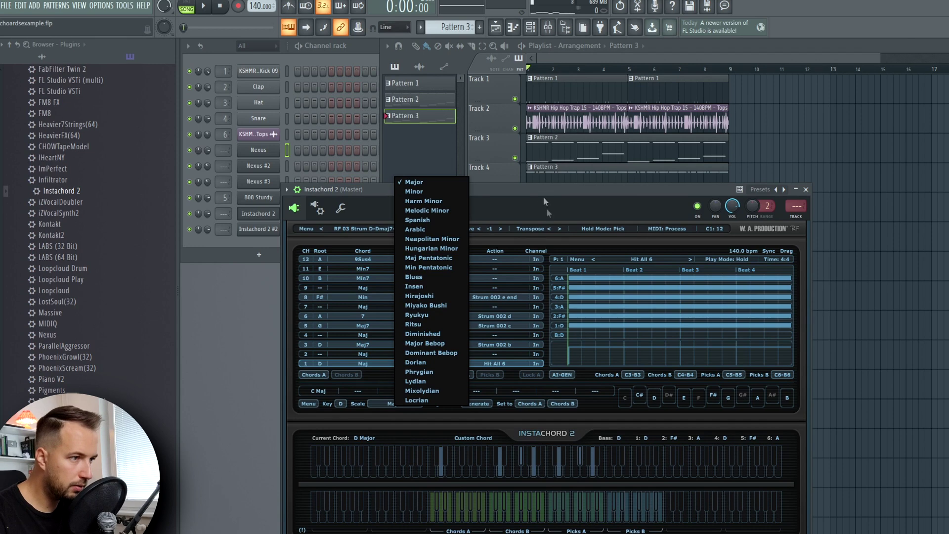
click(409, 422)
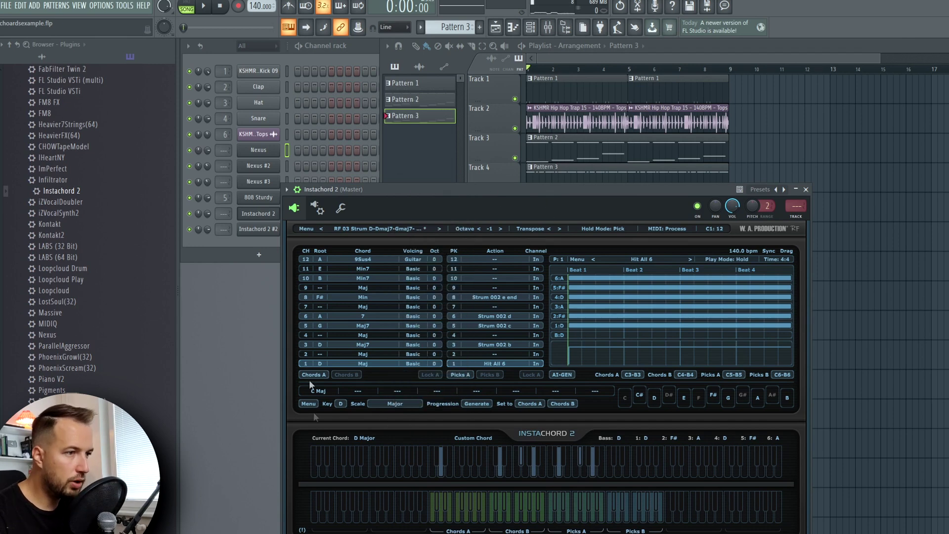
click(806, 190)
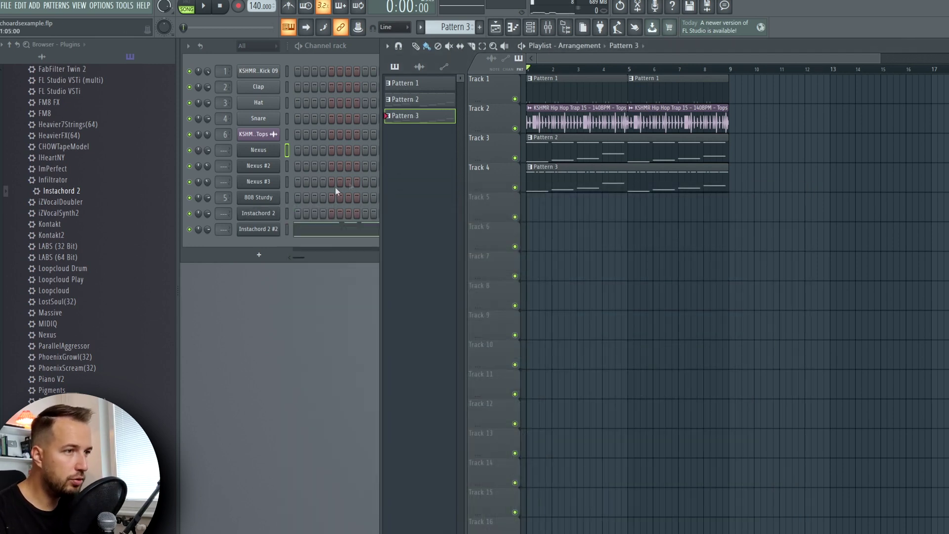
- Open the Nexus #3 piano roll and set its scale highlighting to D Major
click(287, 182)
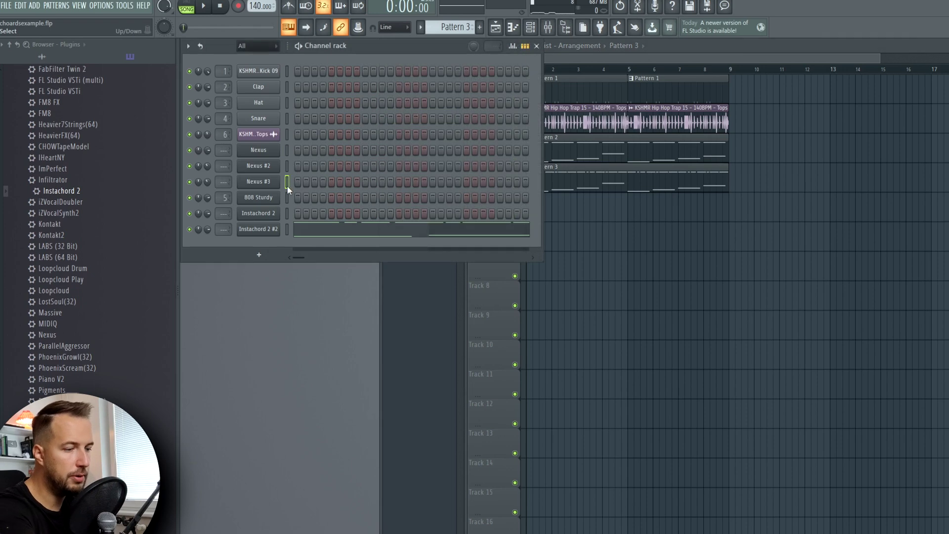
click(260, 187)
click(187, 45)
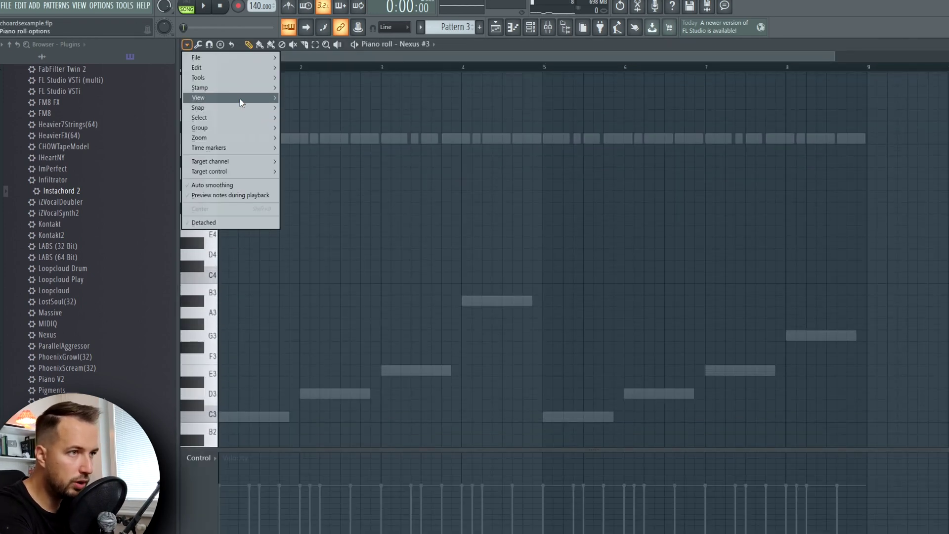
mouse_move(240, 99)
mouse_move(349, 252)
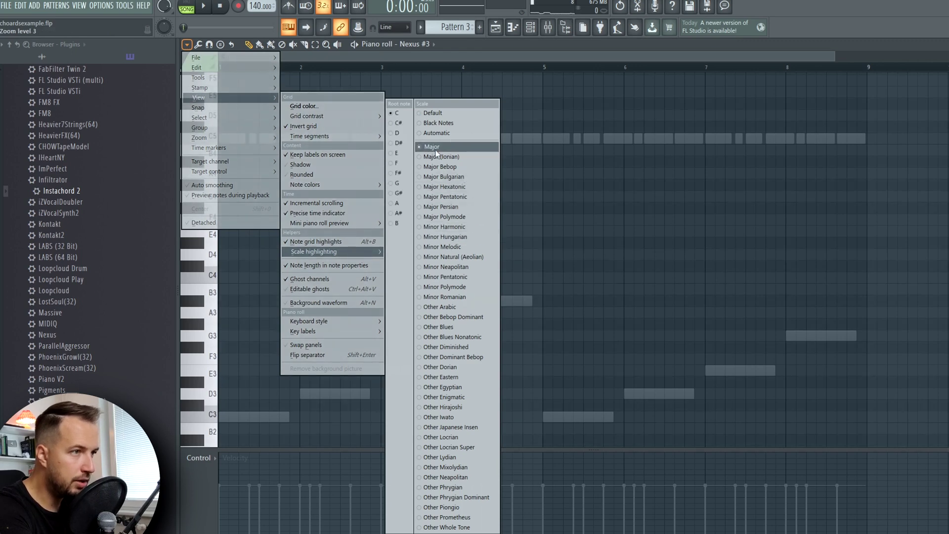
click(518, 42)
scroll(355, 183, up, 2)
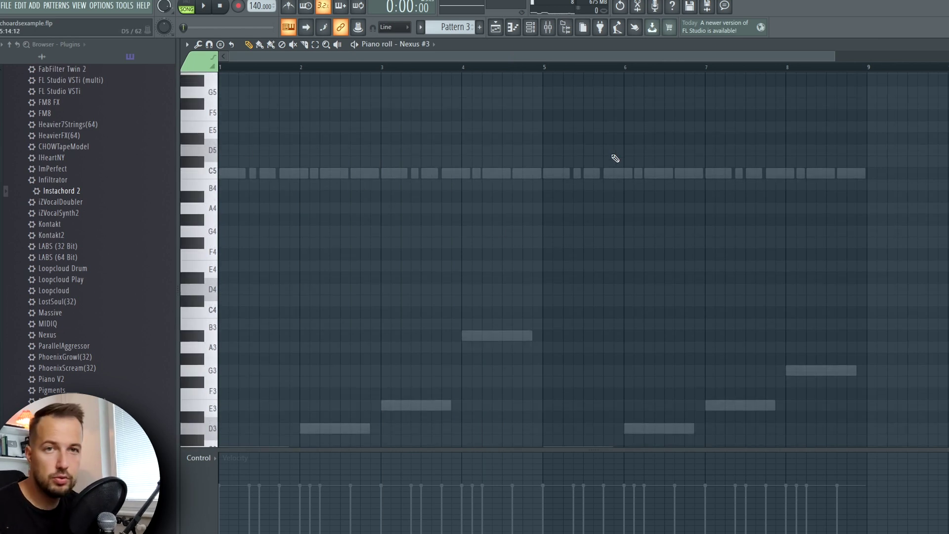
scroll(259, 153, up, 10)
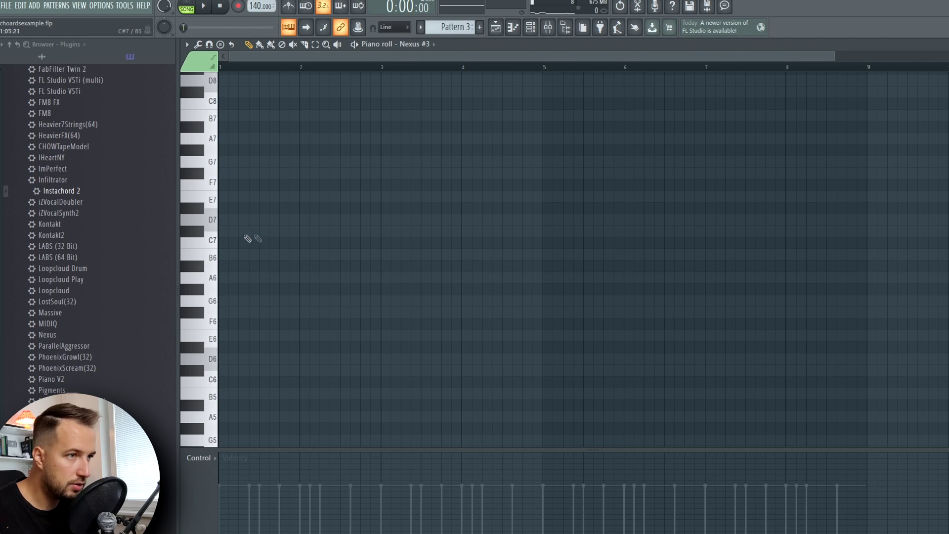
scroll(276, 213, down, 3)
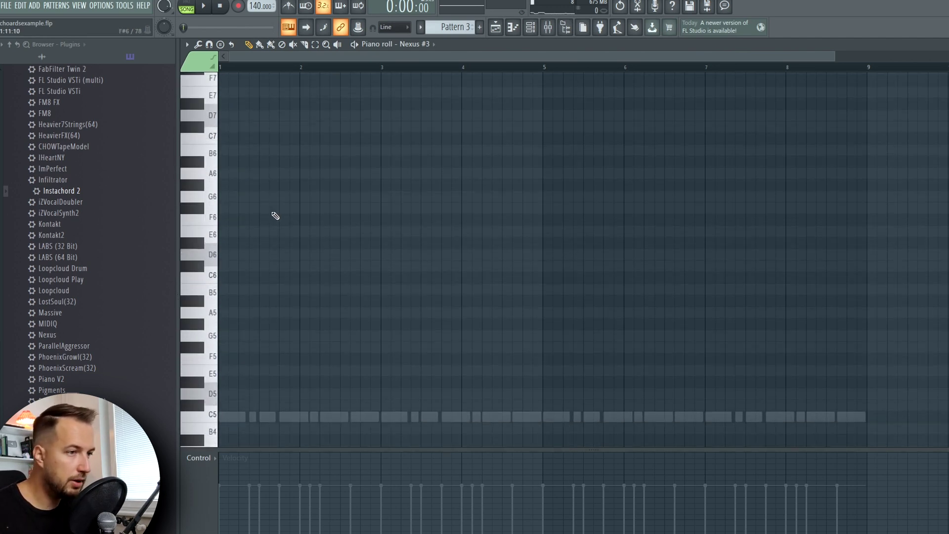
scroll(269, 292, down, 6)
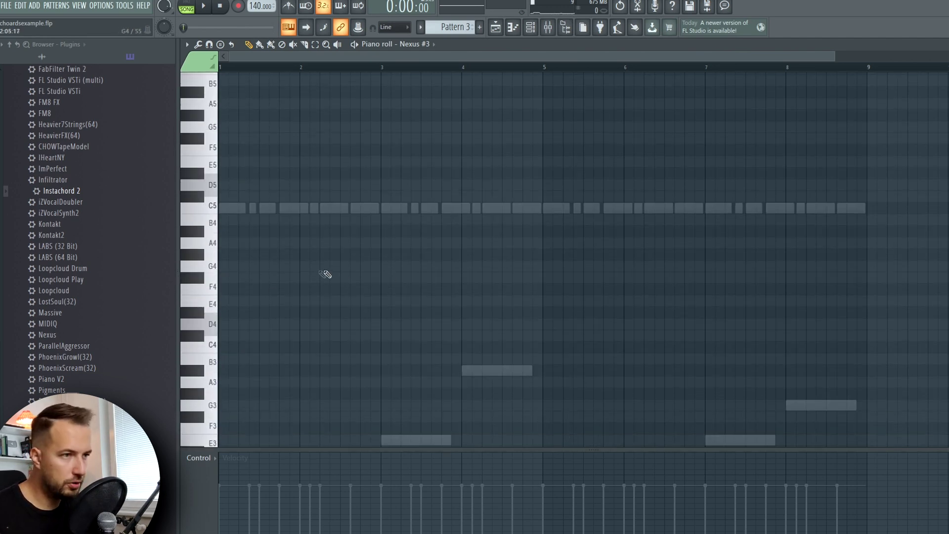
- Copy the opening F#5, G5, A5 and D6 run to the start of bar 3 in the Nexus #3 part during playback
scroll(325, 274, up, 4)
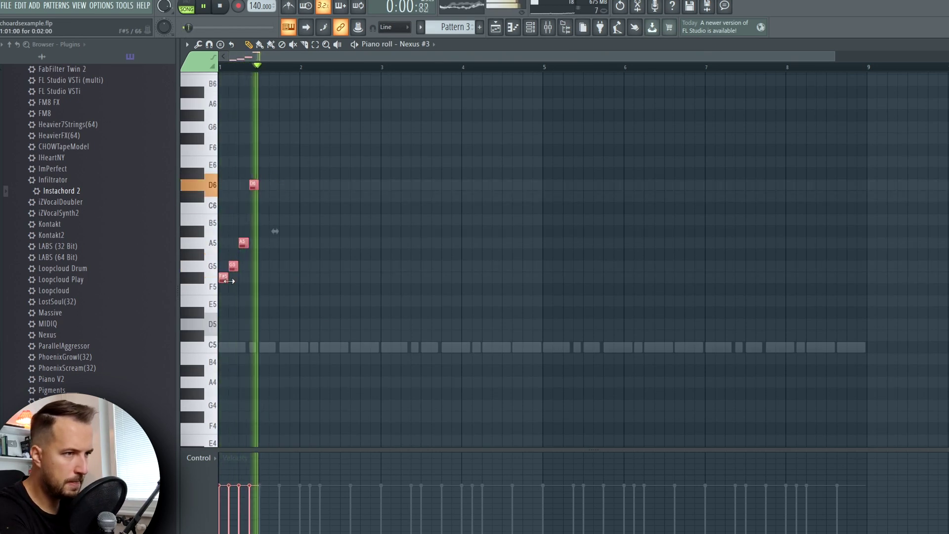
drag(227, 280, 391, 279)
click(498, 270)
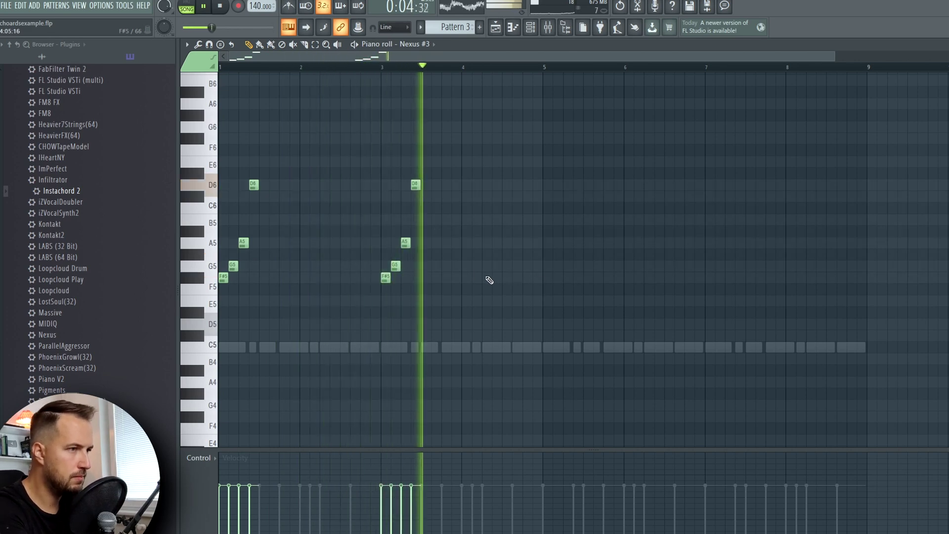
key(space)
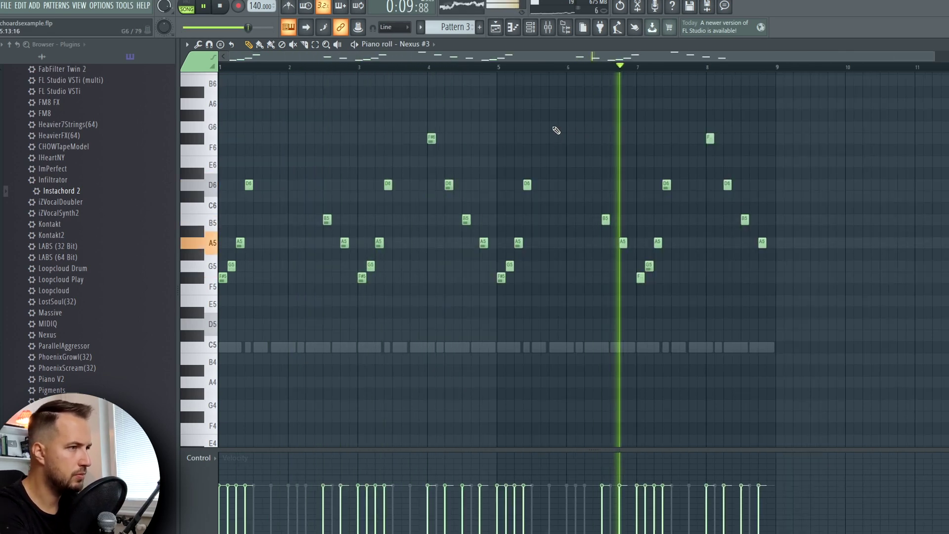
- Replace the F#6 at the start of bar 8 in the Nexus #3 part with an A5
click(710, 242)
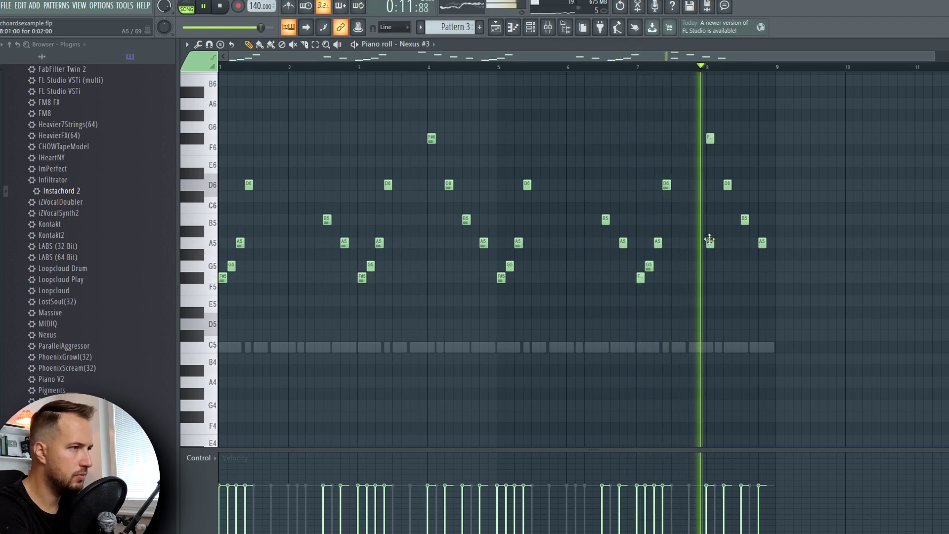
right_click(711, 139)
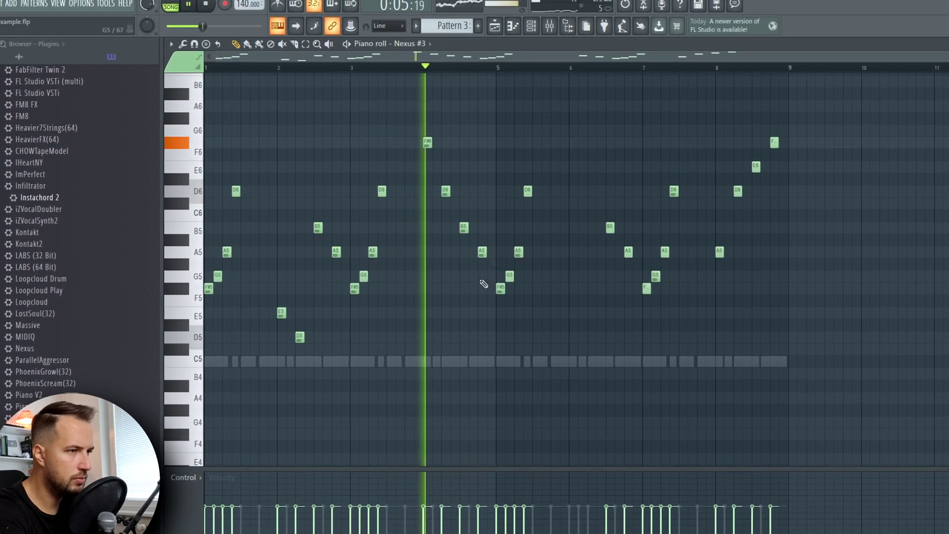
click(571, 314)
click(593, 343)
click(602, 356)
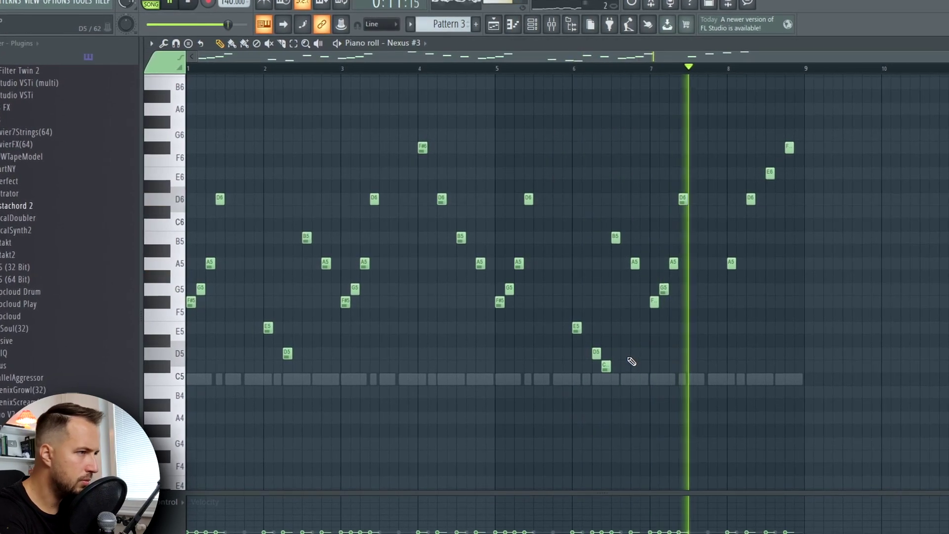
right_click(606, 367)
right_click(595, 354)
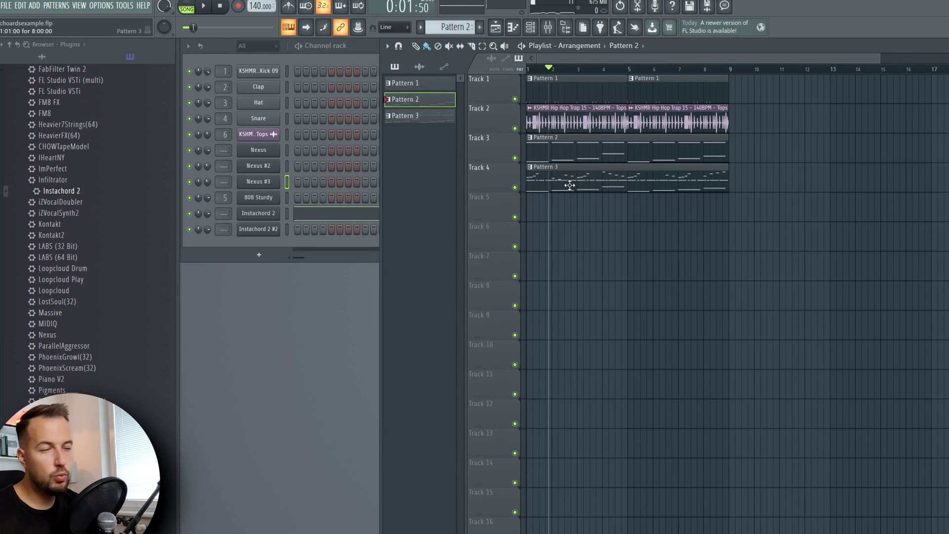
- Transpose the chords of both Instachord 2 and Instachord 2 #2 up two semitones
click(263, 217)
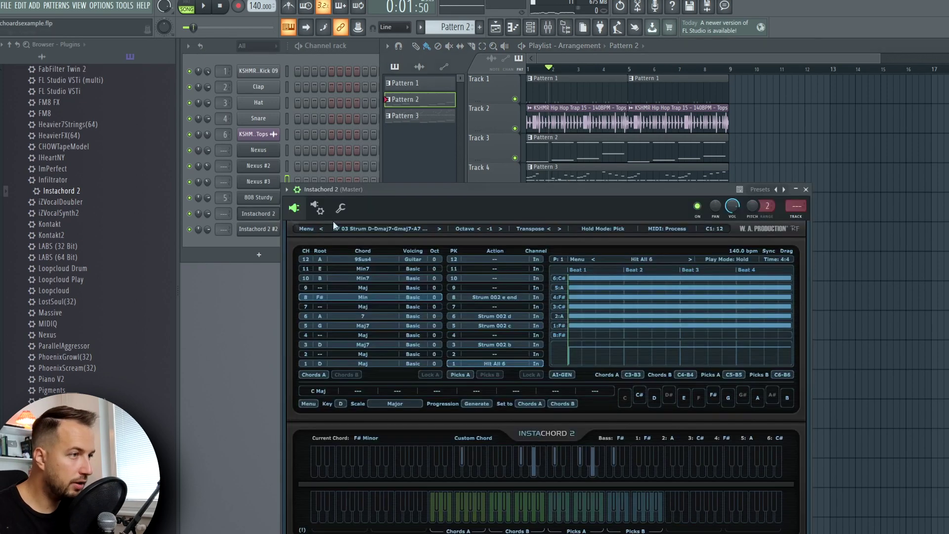
click(559, 228)
click(560, 228)
click(271, 230)
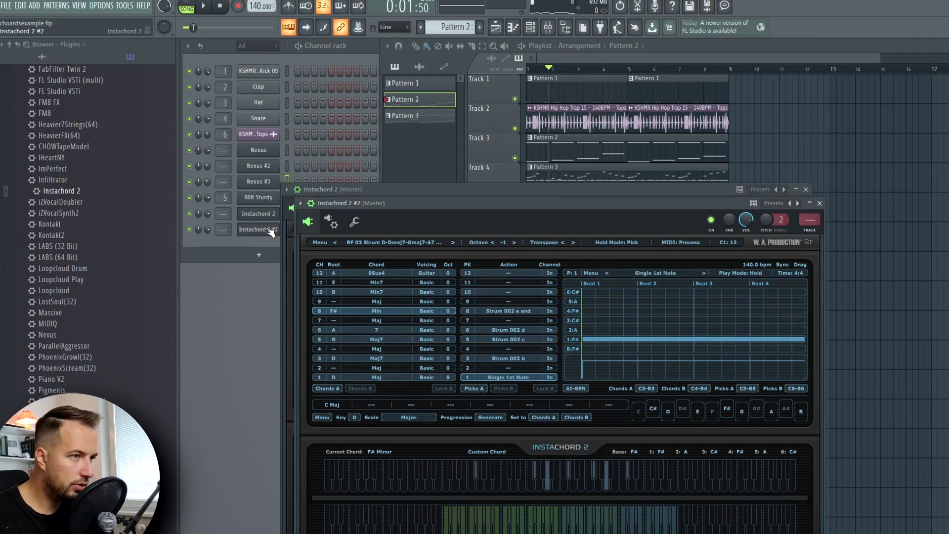
click(572, 242)
click(573, 243)
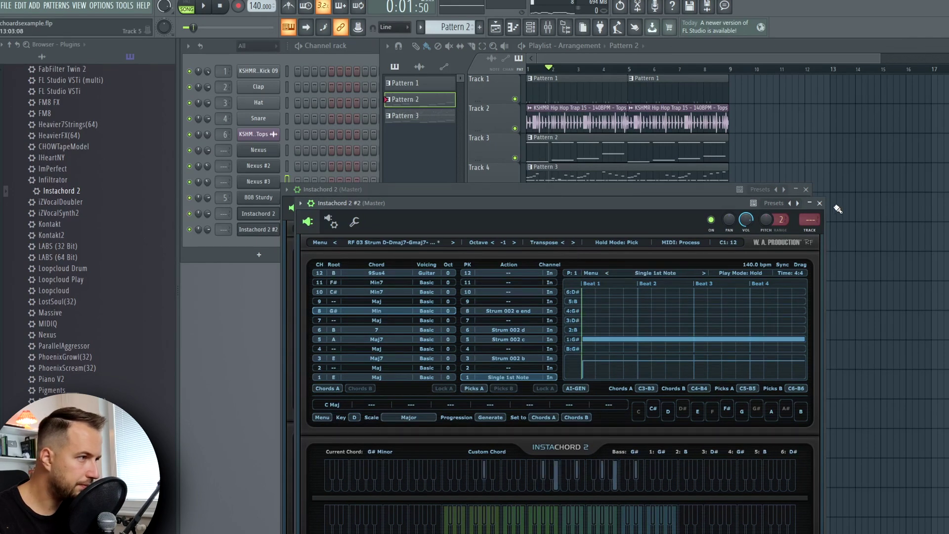
- Transpose all Nexus #3 notes in Pattern 3 up two semitones to match the chords, and play the arrangement
click(638, 181)
click(348, 183)
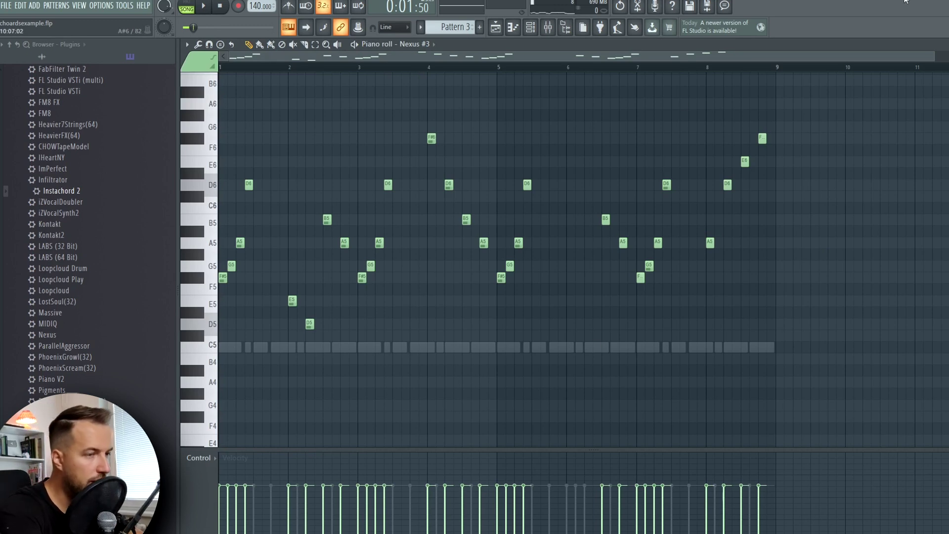
key(shift+Up)
key(shift+Up)
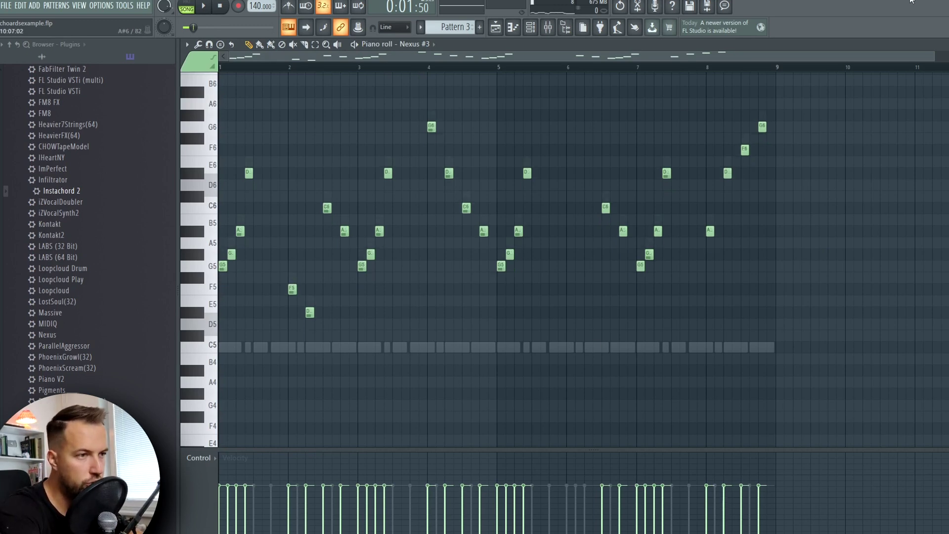
key(Escape)
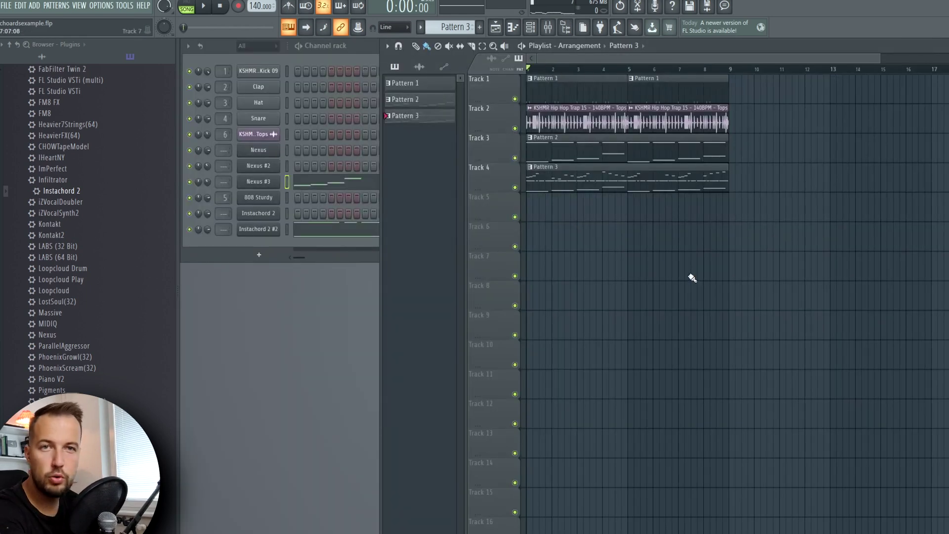
key(space)
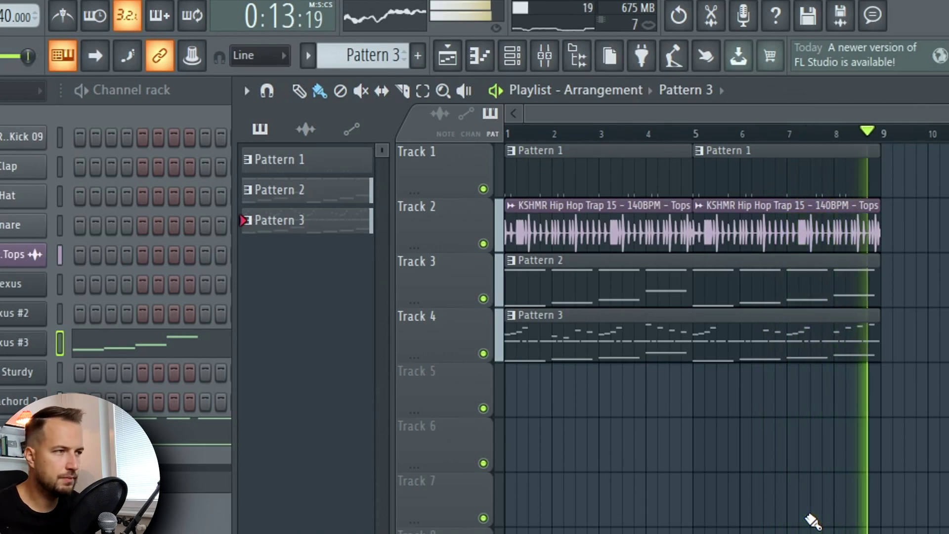
key(space)
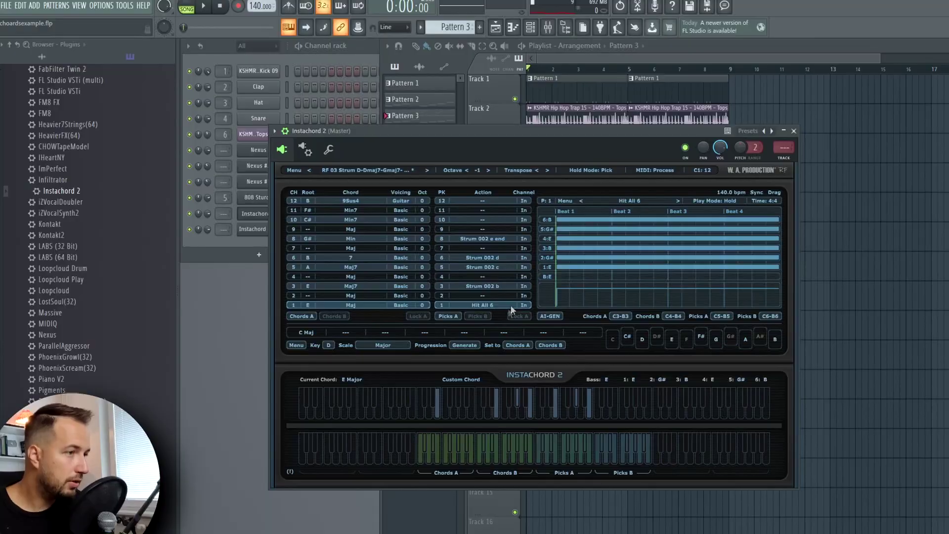
- Browse the factory arpeggio presets for the first pick in the original Instachord 2
click(609, 200)
mouse_move(599, 213)
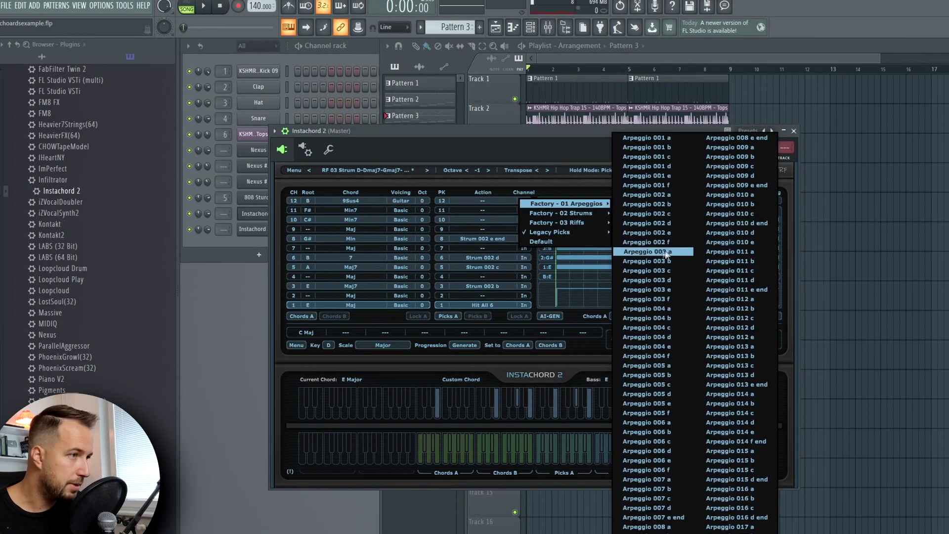